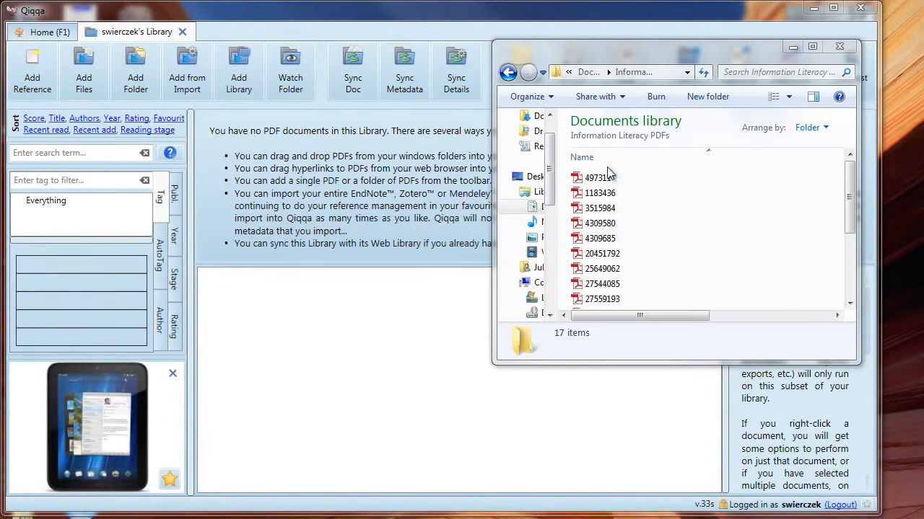
- Add the PDF 497311 from the Information Literacy PDFs folder to the library
drag(604, 181, 372, 327)
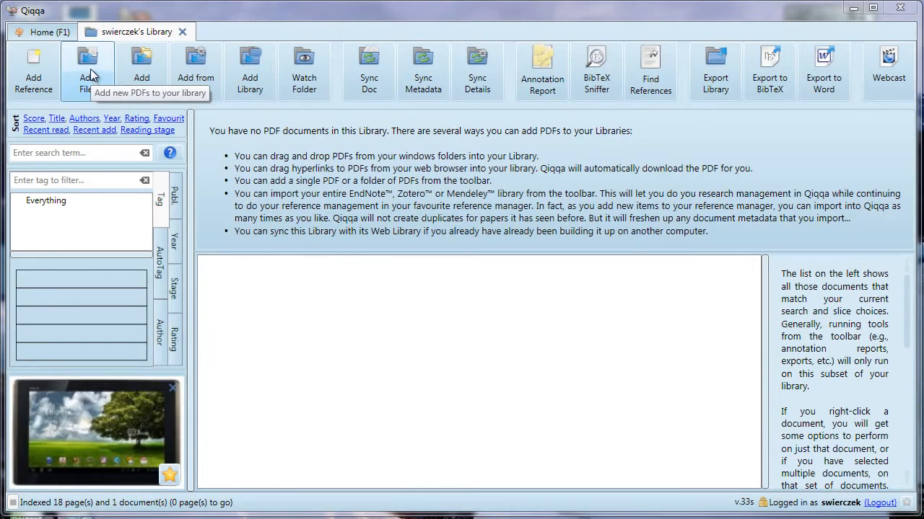
click(90, 75)
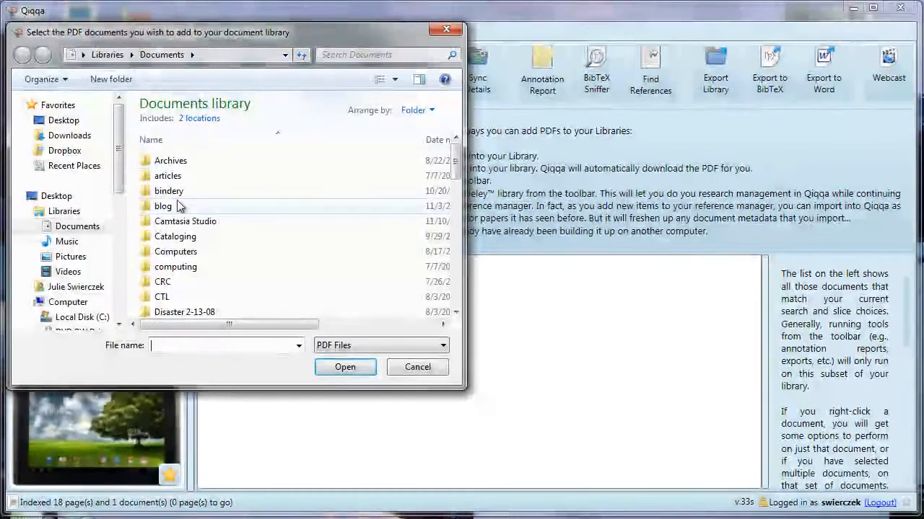
drag(456, 169, 457, 214)
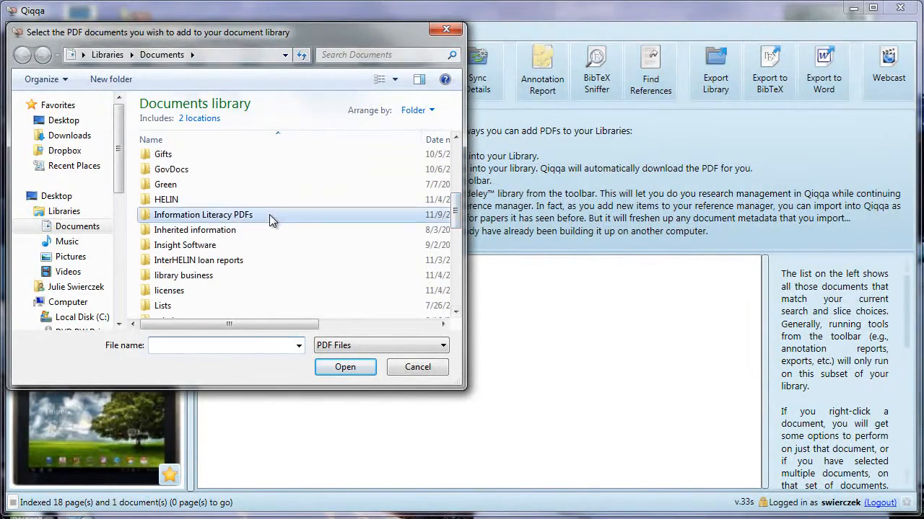
double_click(269, 214)
click(238, 161)
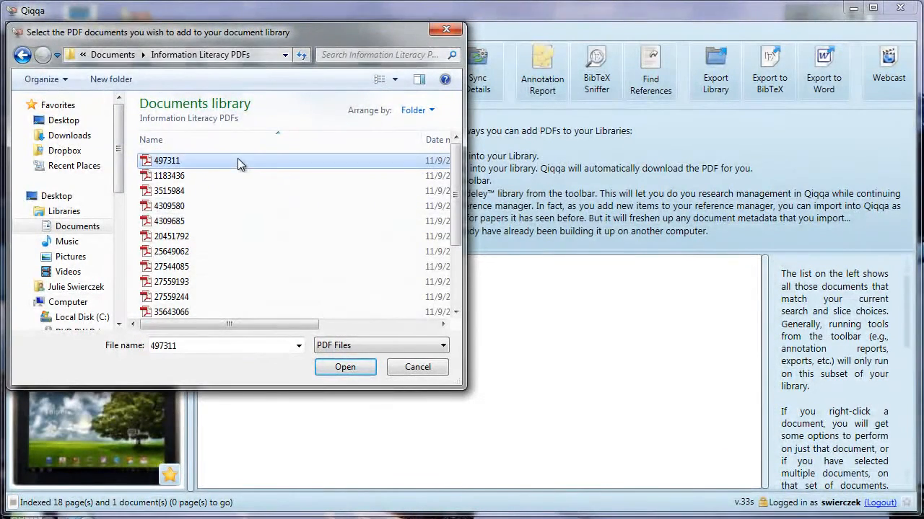
click(353, 366)
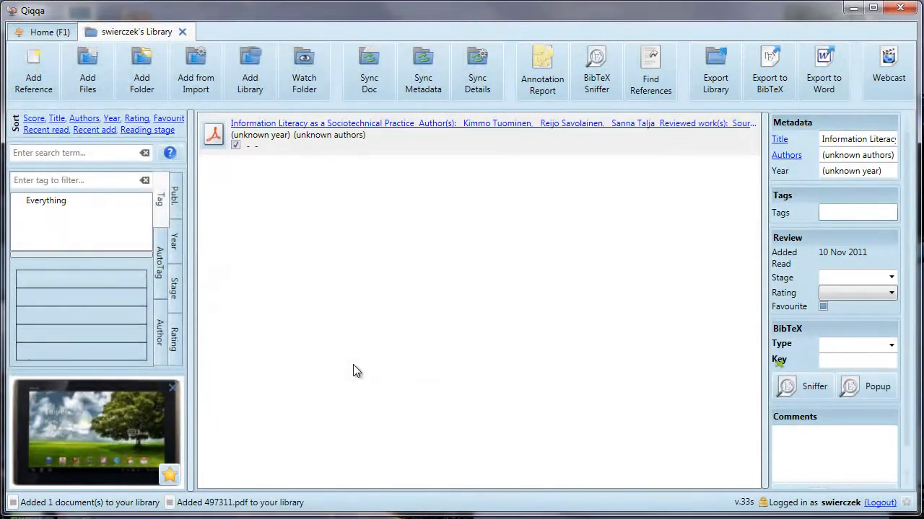
- Add the PDFs 1183436, 3515984 and 4309580 from the Information Literacy PDFs folder to the library
click(90, 83)
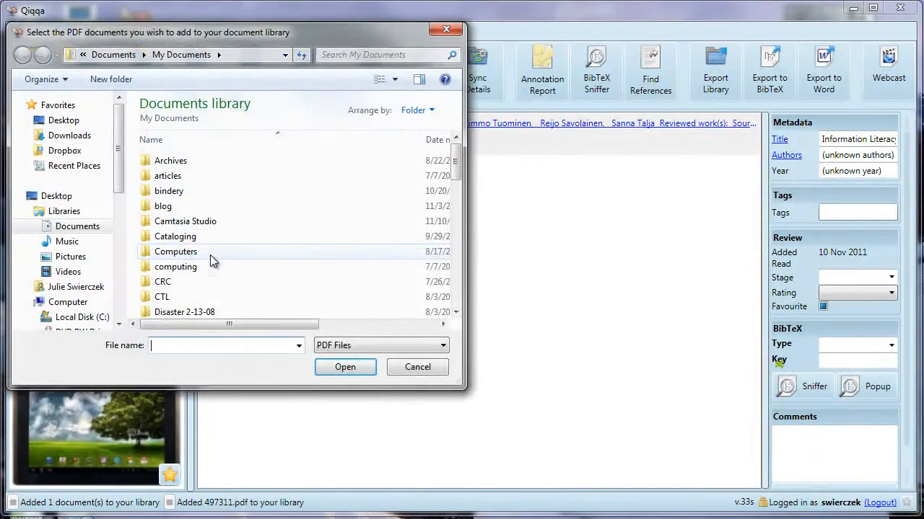
scroll(219, 249, down, 3)
scroll(221, 248, down, 1)
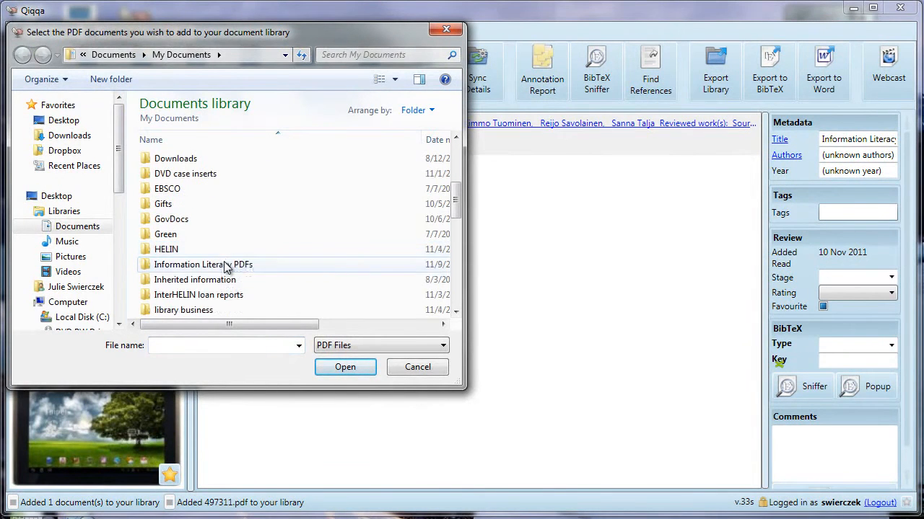
double_click(224, 262)
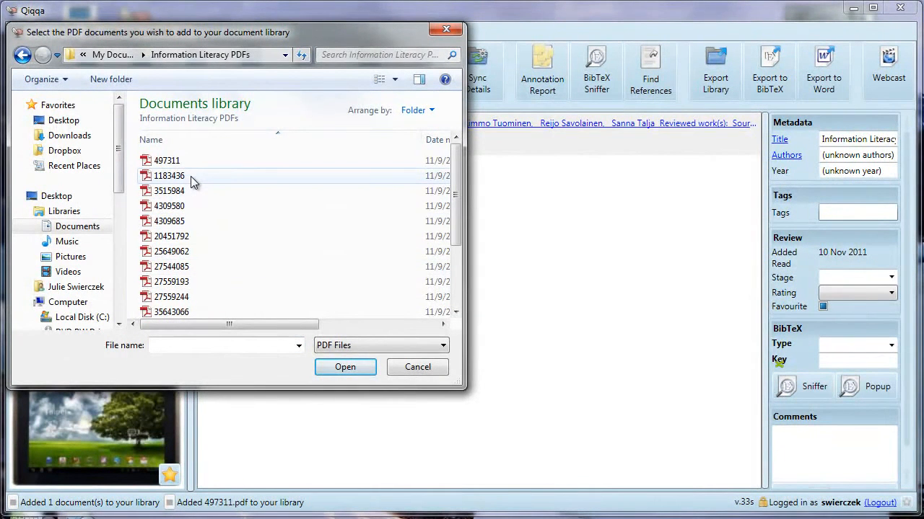
shift+click(191, 178)
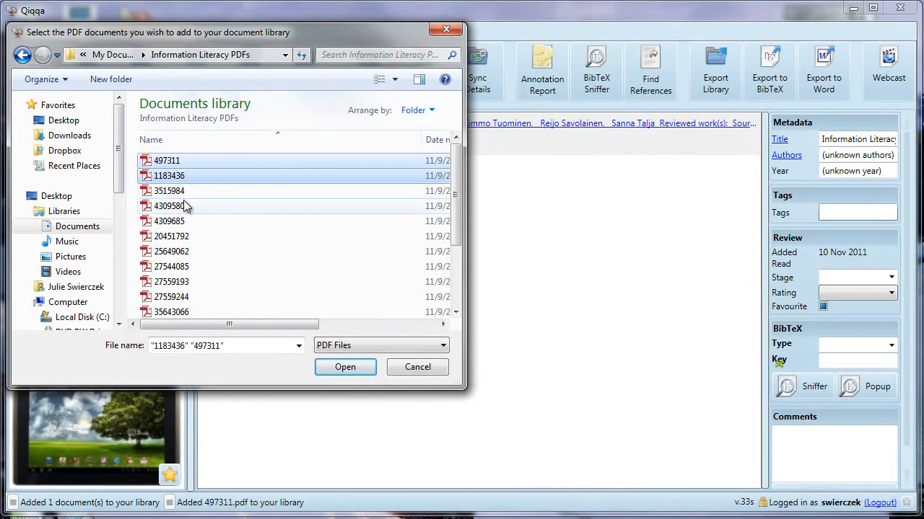
shift+click(183, 196)
shift+click(183, 207)
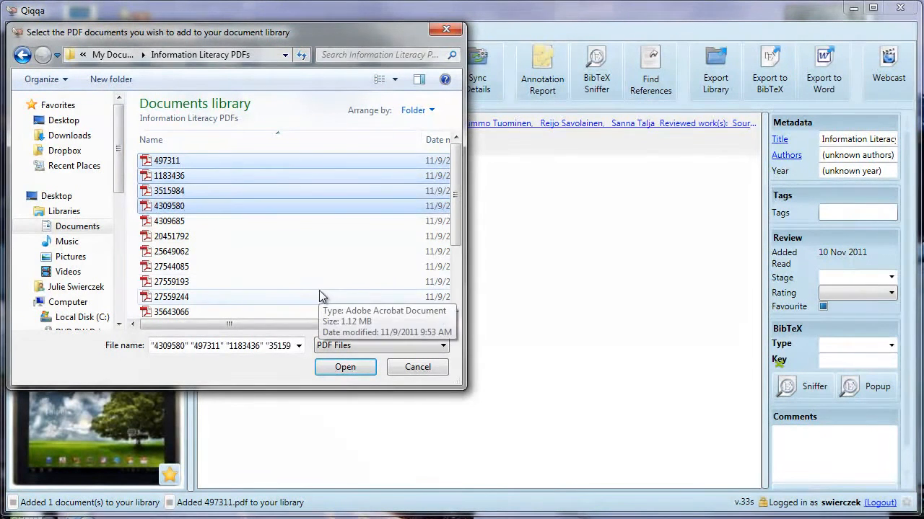
ctrl+click(212, 164)
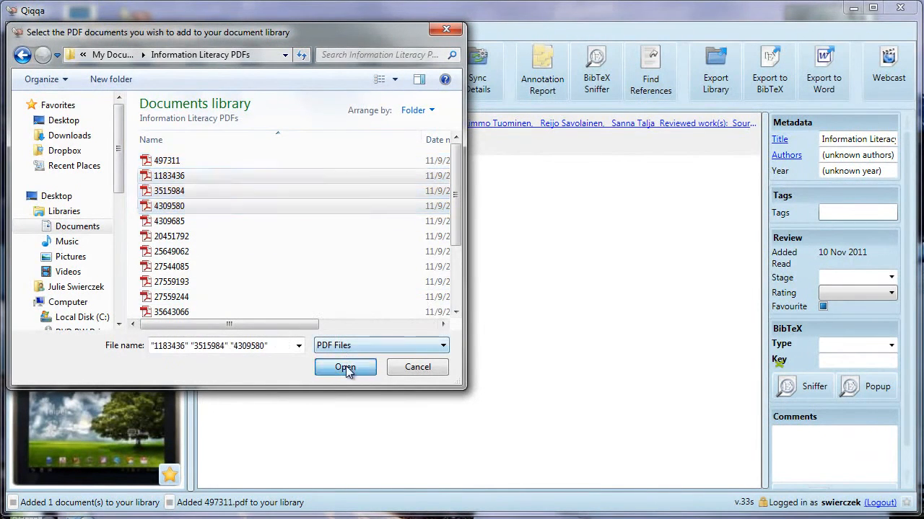
click(344, 368)
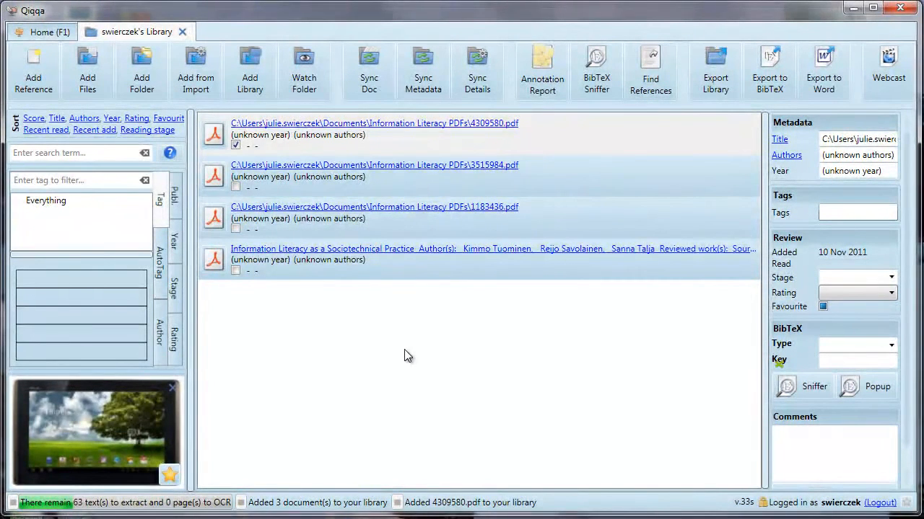
- Import the whole Information Literacy PDFs folder from My Documents, including subfolders and adding subfolder names as tags
click(144, 87)
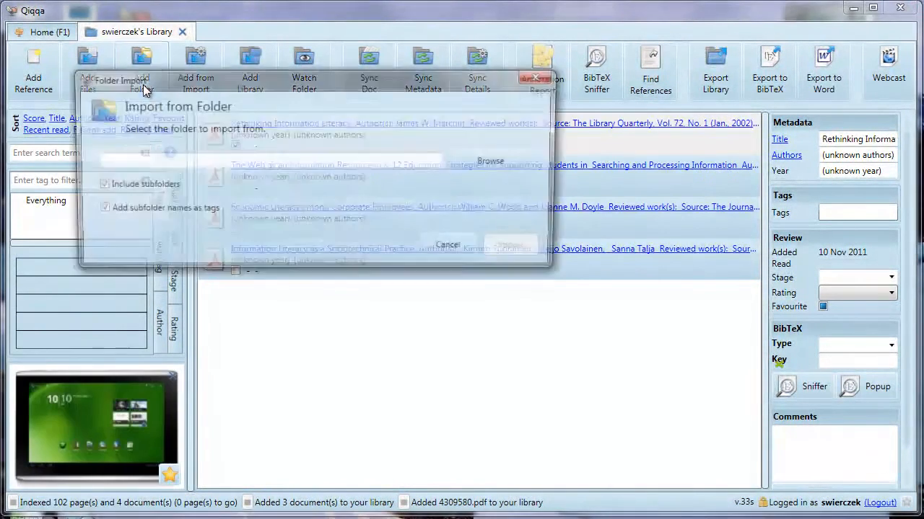
click(494, 163)
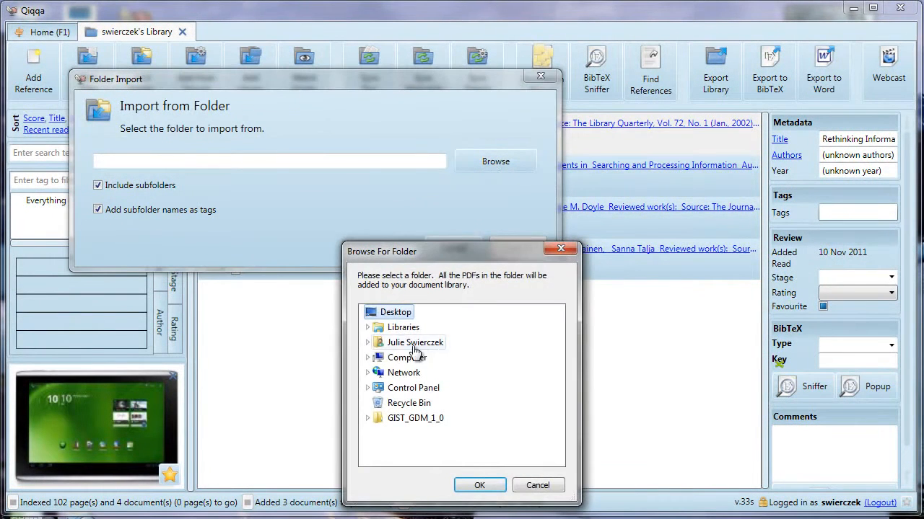
click(368, 342)
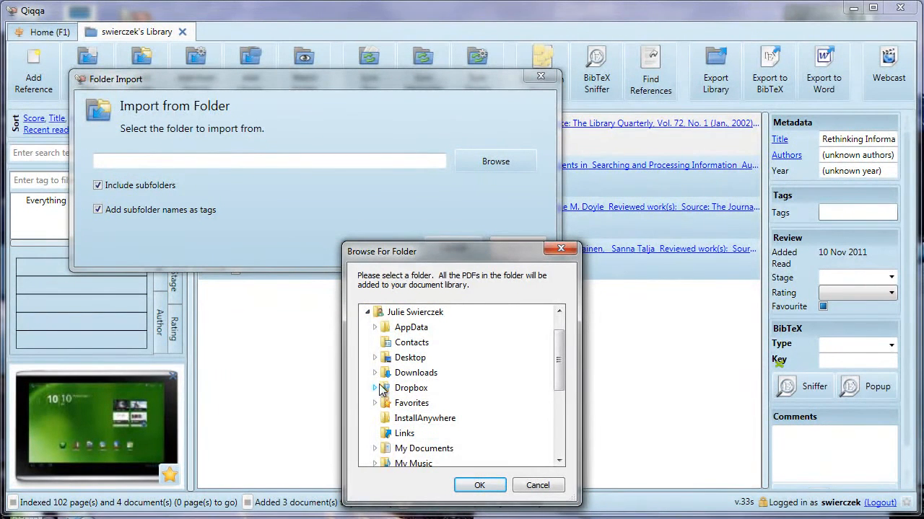
scroll(382, 393, down, 1)
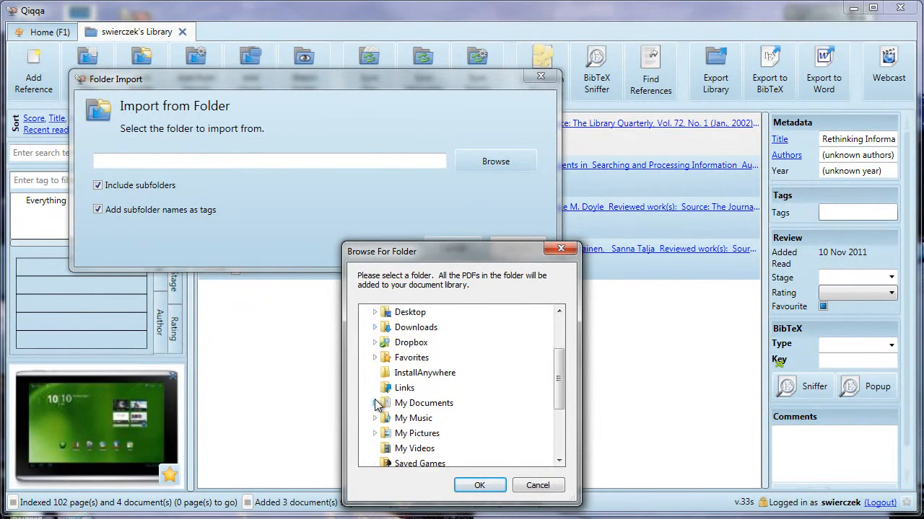
click(373, 404)
scroll(386, 404, down, 5)
scroll(387, 404, down, 1)
click(408, 373)
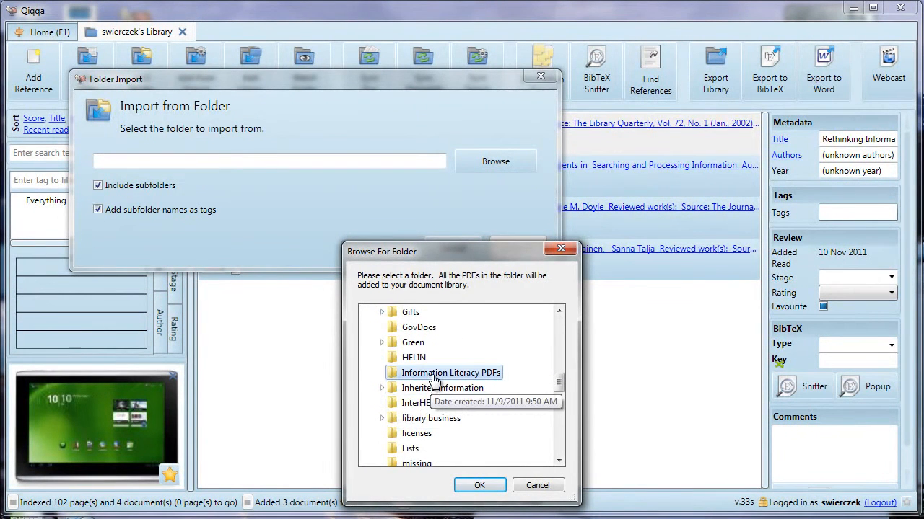
click(479, 486)
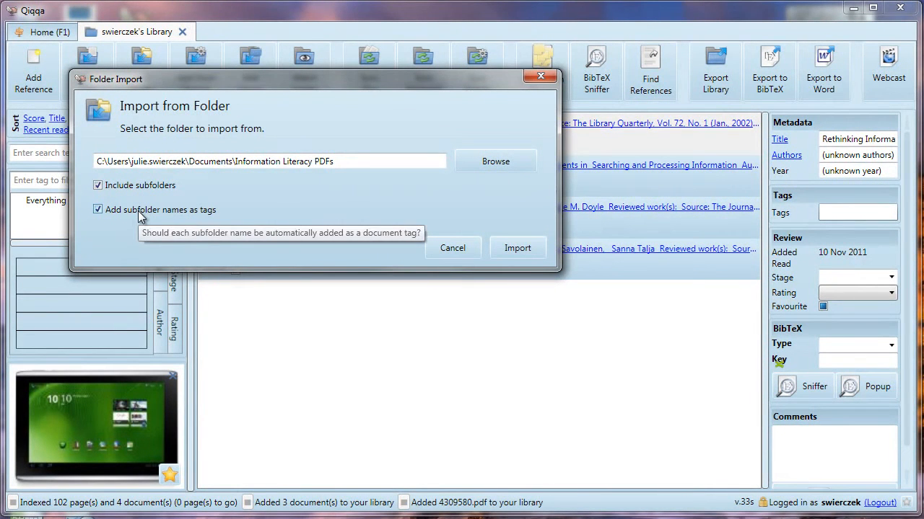
click(517, 249)
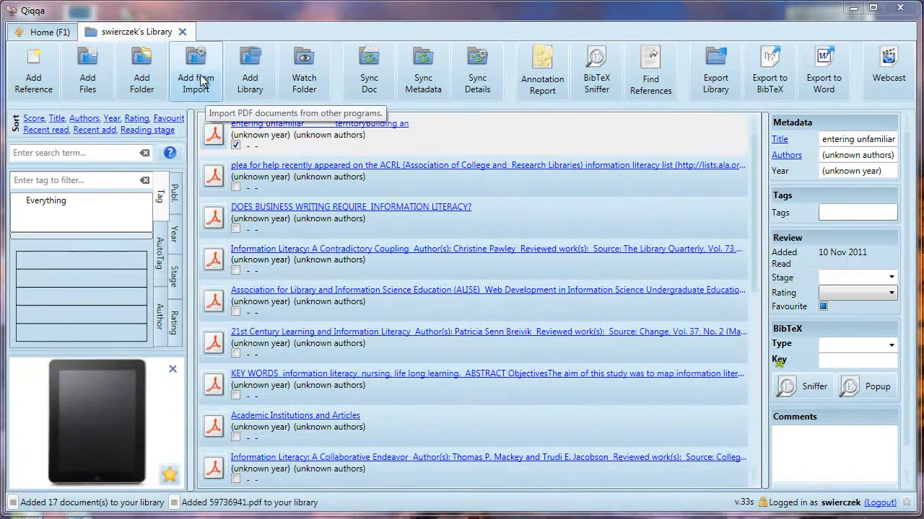
- Review the choices for importing from other programs and from another library, leaving both without importing
click(201, 75)
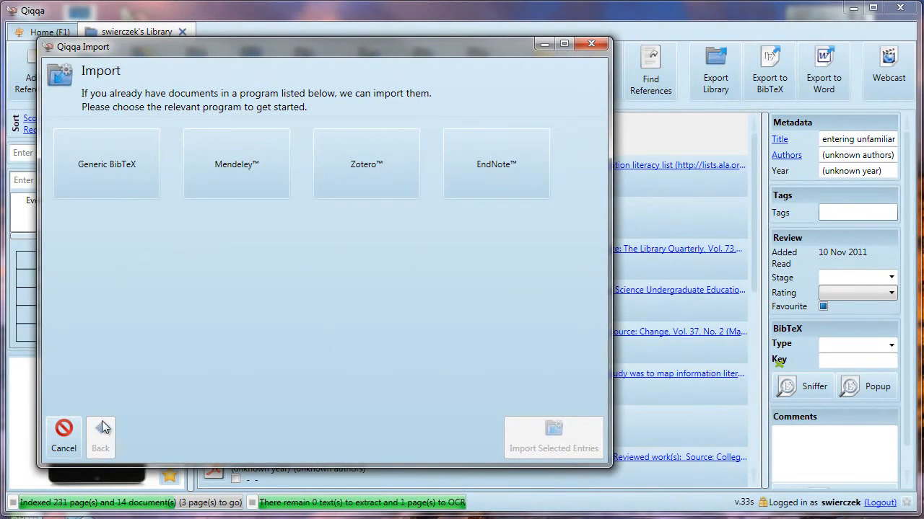
click(61, 443)
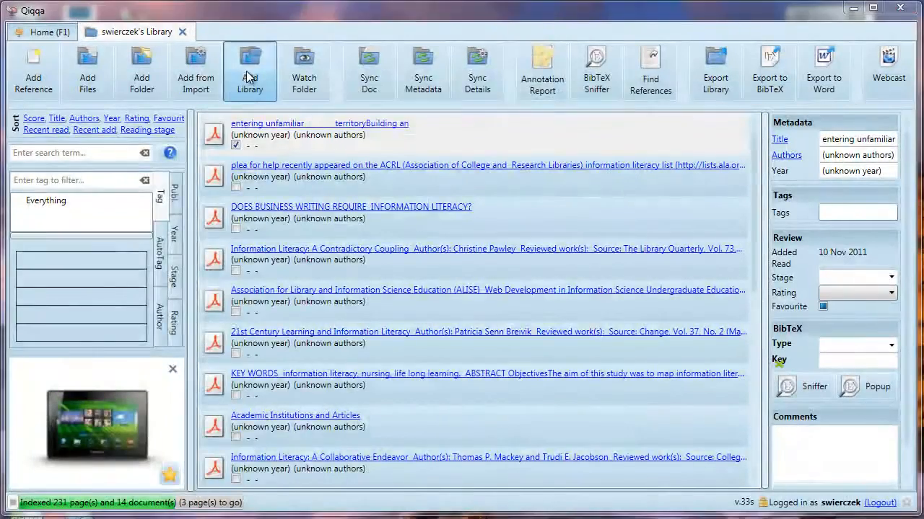
click(246, 70)
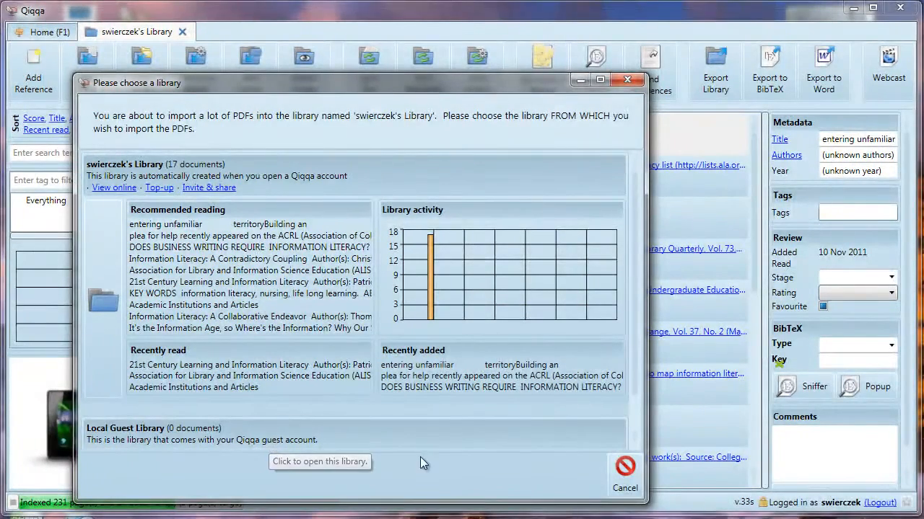
click(625, 476)
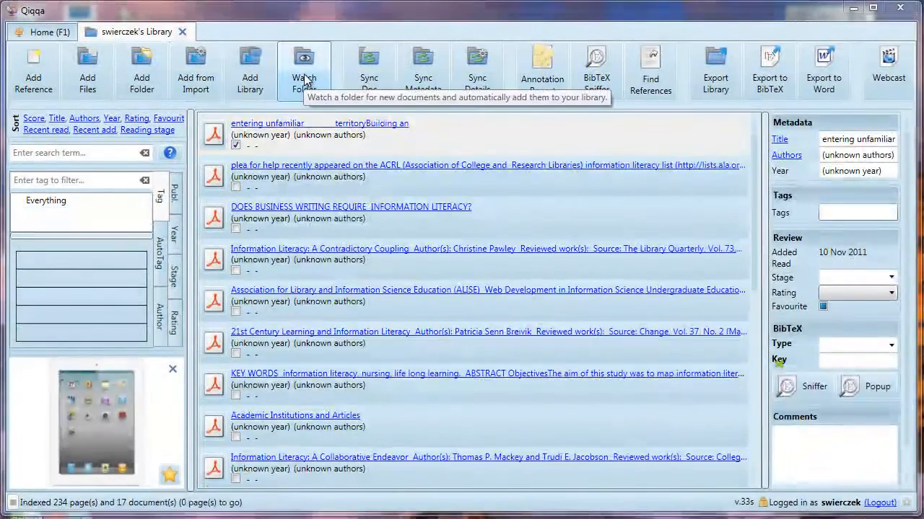
- Set the Information Literacy PDFs folder in My Documents as the watched folder for new PDFs
click(305, 78)
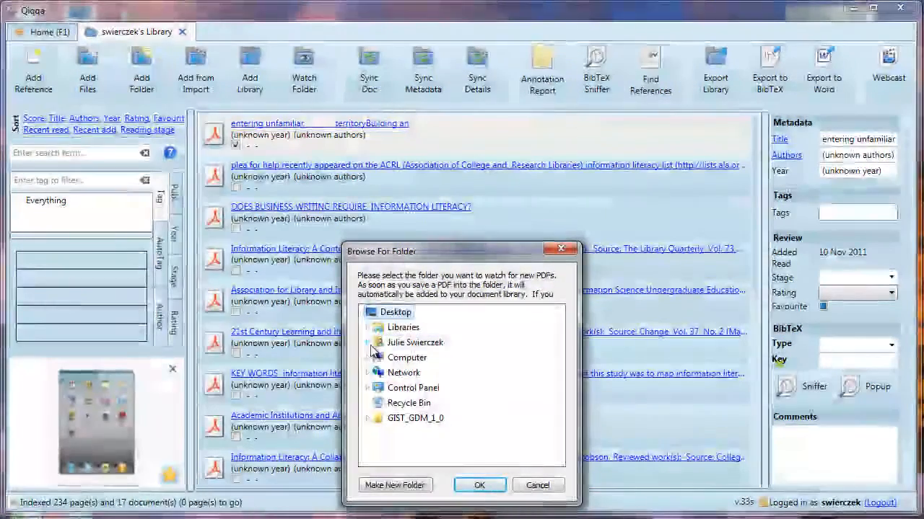
click(370, 344)
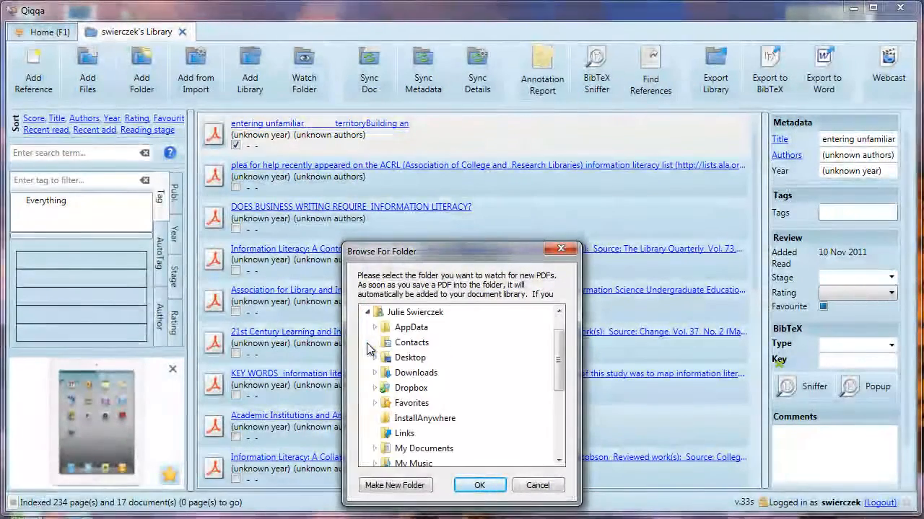
click(376, 451)
scroll(485, 401, down, 5)
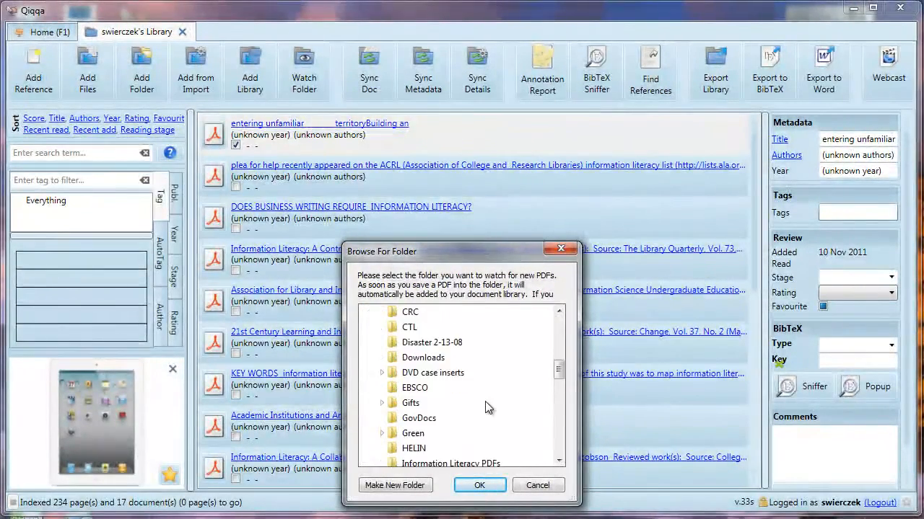
click(462, 417)
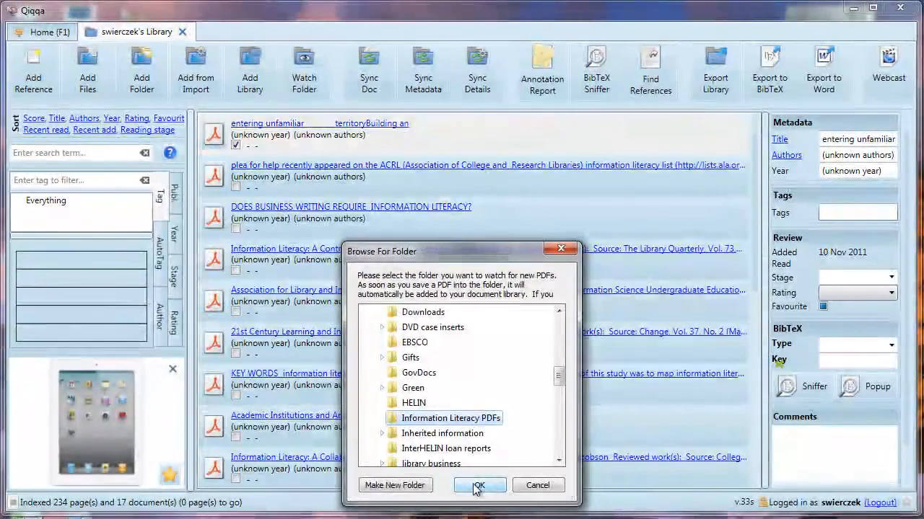
click(479, 485)
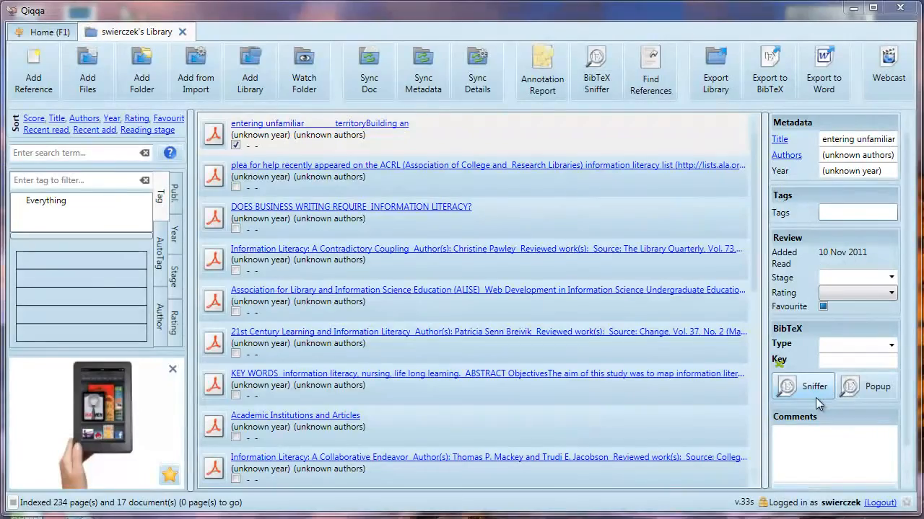
- Open the BibTeX Sniffer for the selected "entering unfamiliar" paper and enlarge its window and PDF preview
click(808, 390)
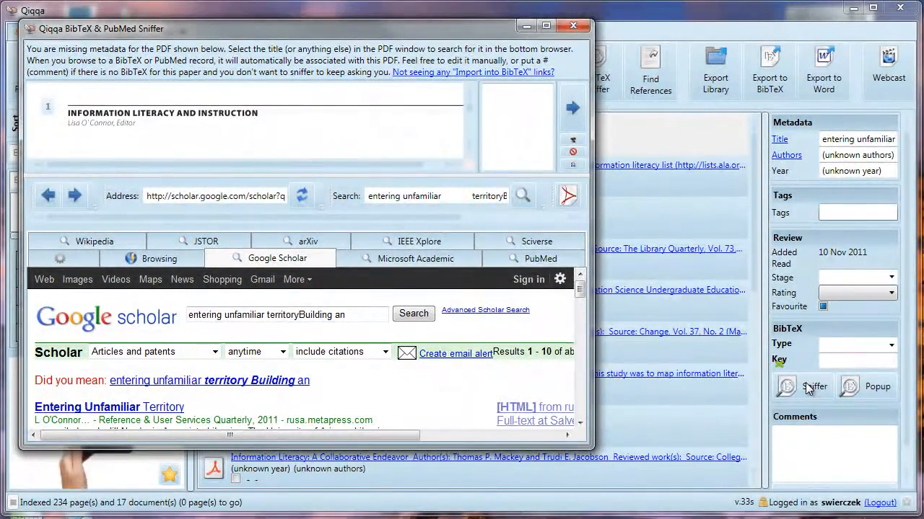
drag(588, 447, 632, 505)
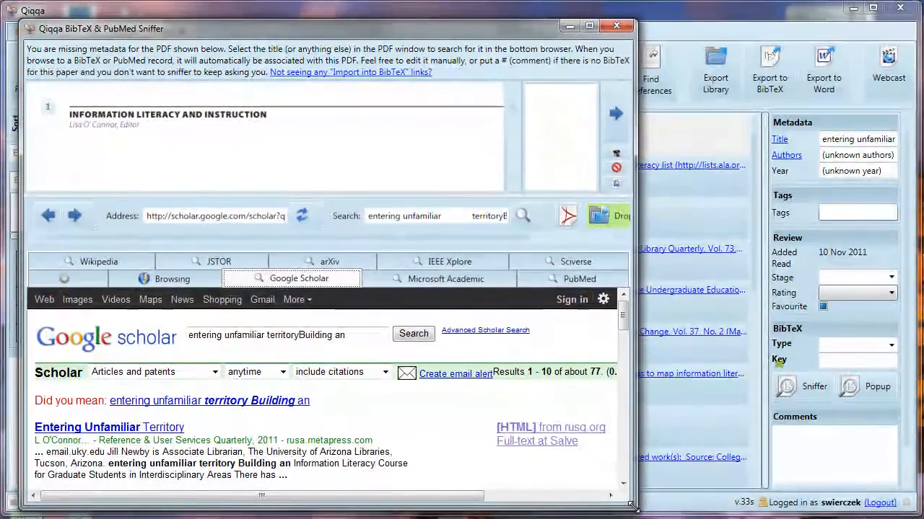
drag(393, 196, 398, 212)
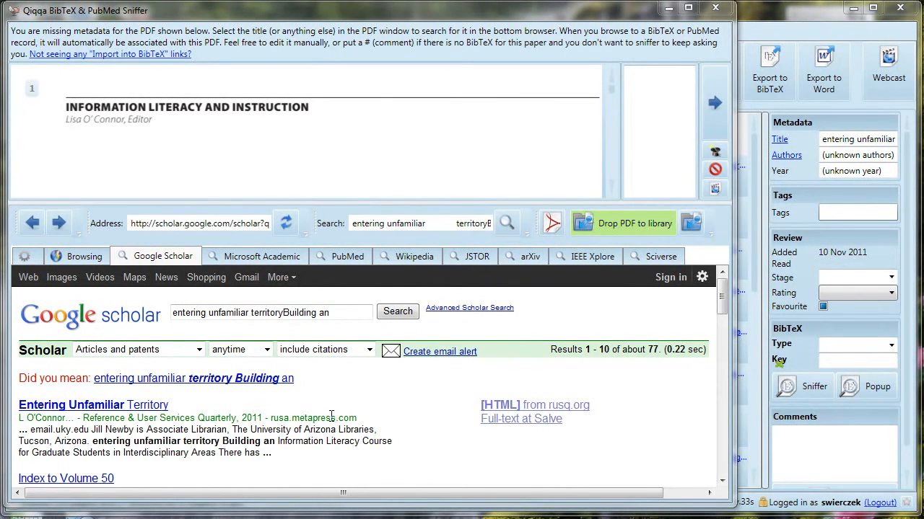
- Set the Google Scholar preferences to show links for importing citations into BibTeX, and save them
click(702, 278)
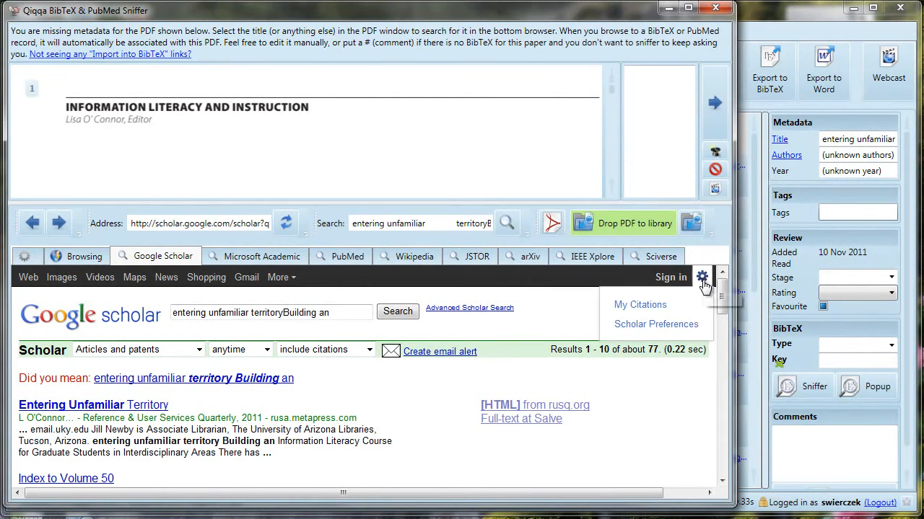
click(674, 328)
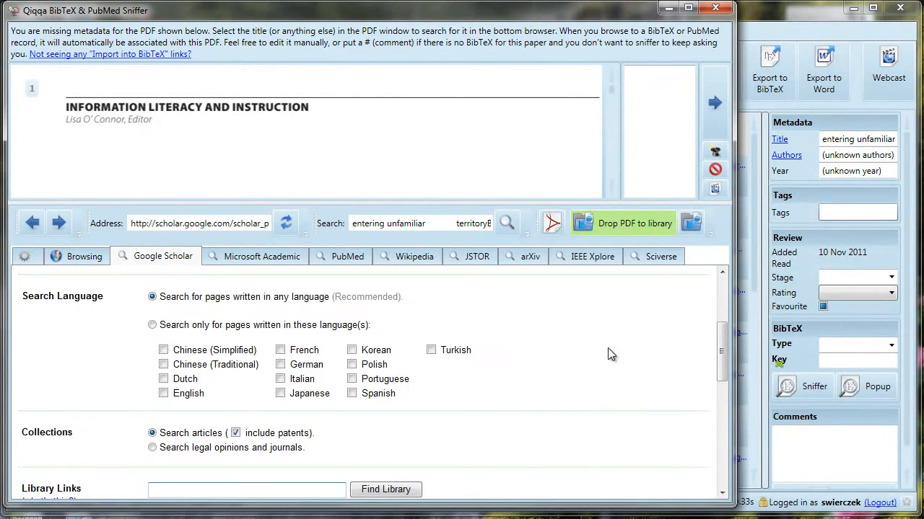
scroll(582, 368, down, 6)
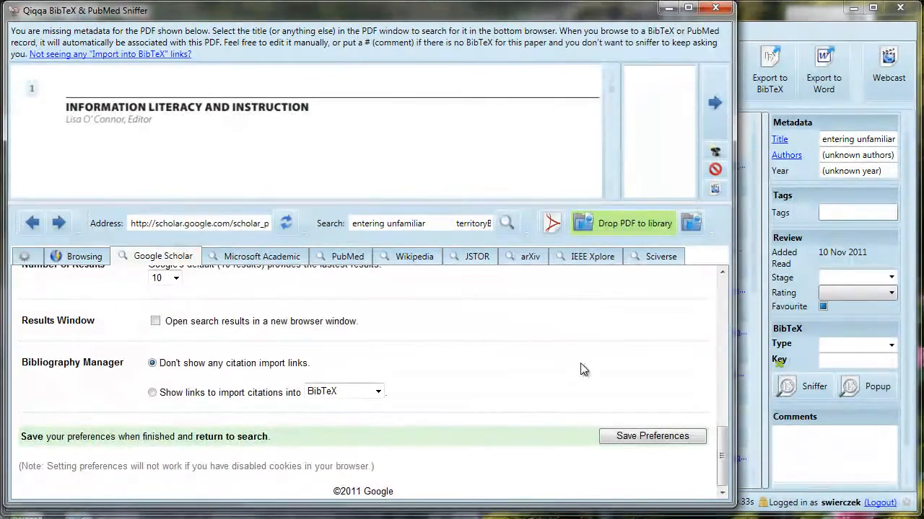
click(152, 393)
click(336, 393)
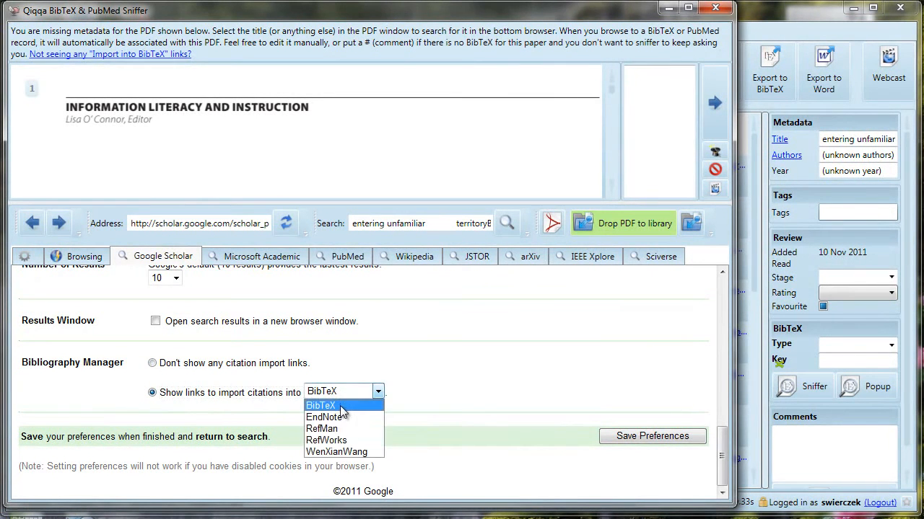
click(339, 409)
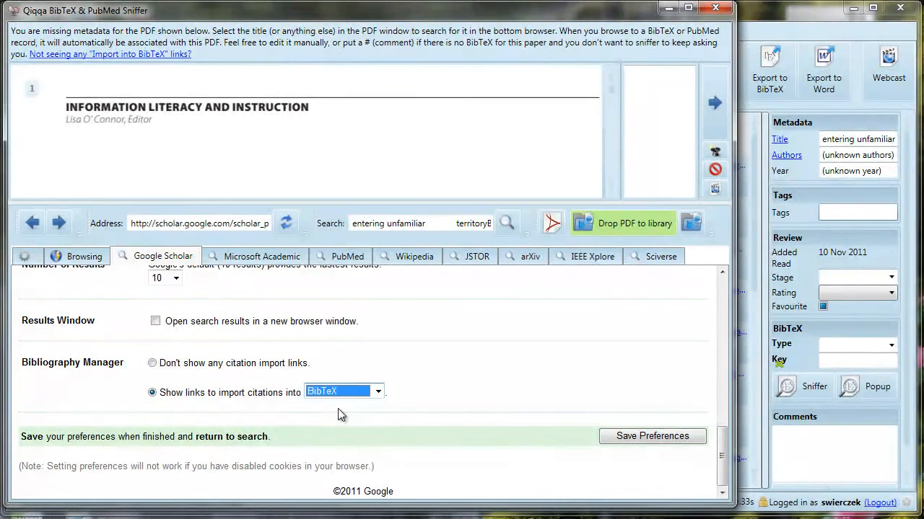
click(645, 436)
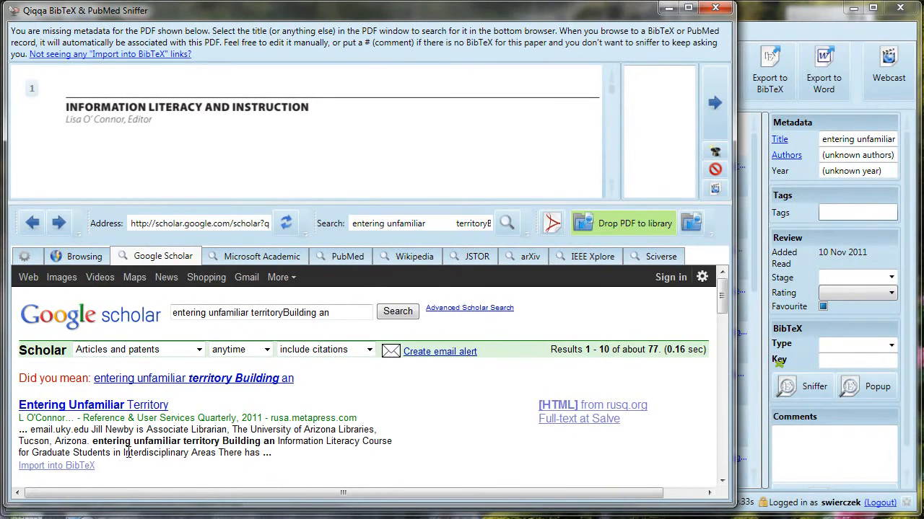
- Compare the PDF's title and author with the Google Scholar results and import the BibTeX record for "Entering Unfamiliar Territory"
scroll(126, 456, down, 3)
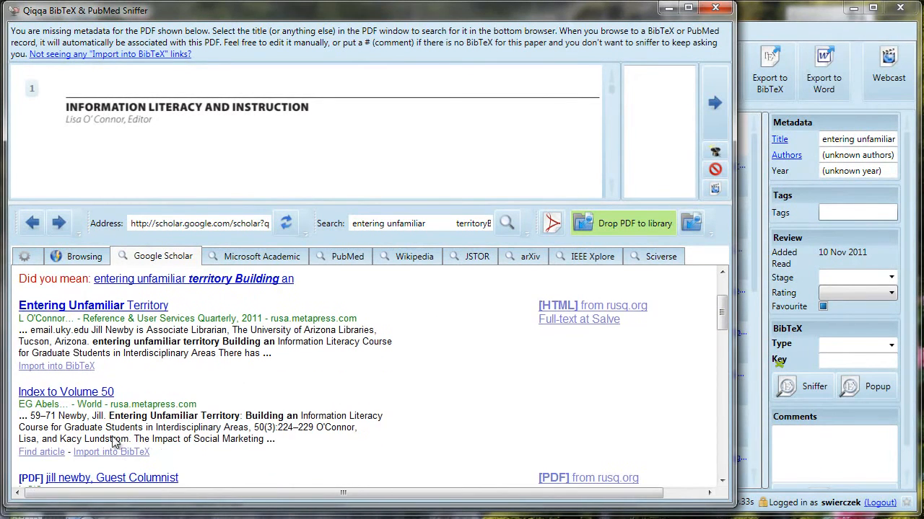
scroll(212, 459, down, 3)
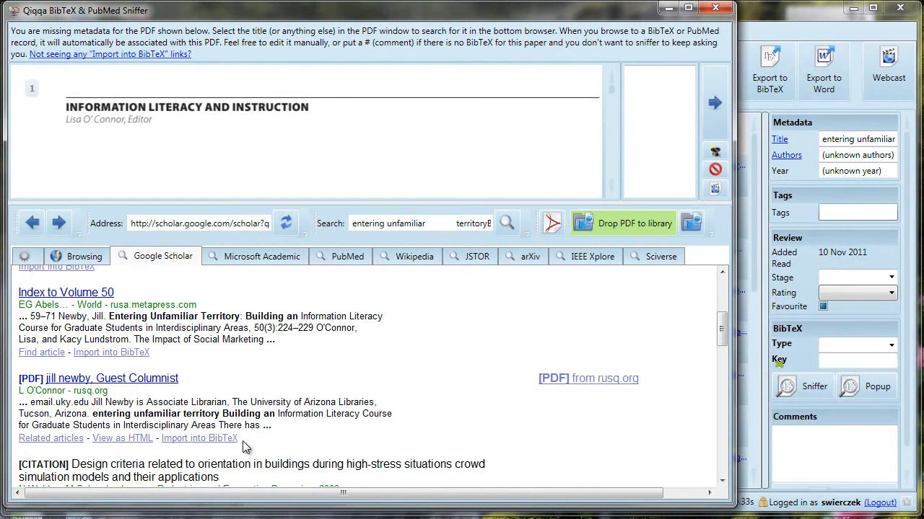
scroll(316, 406, up, 3)
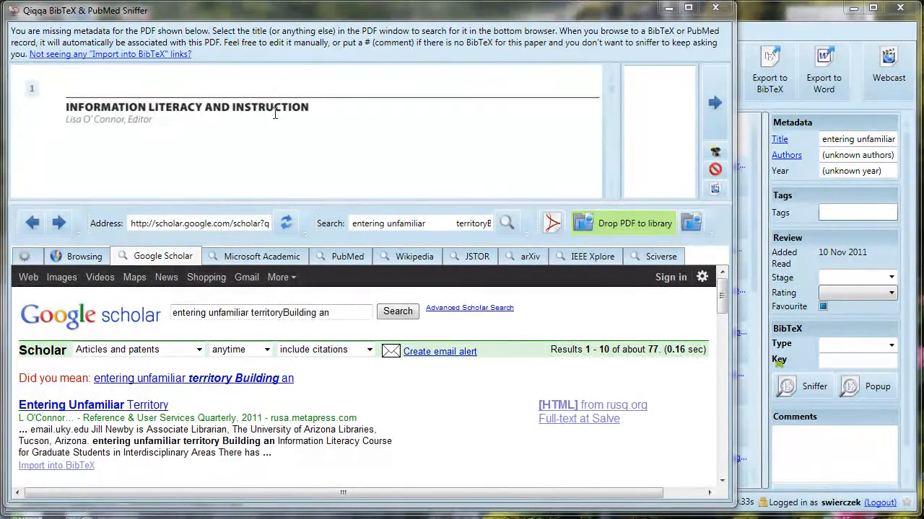
click(611, 189)
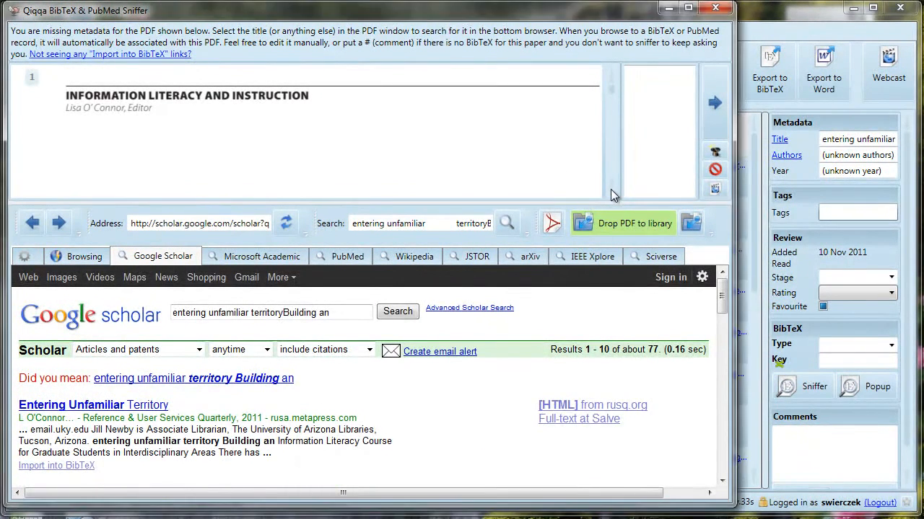
click(611, 189)
click(611, 189)
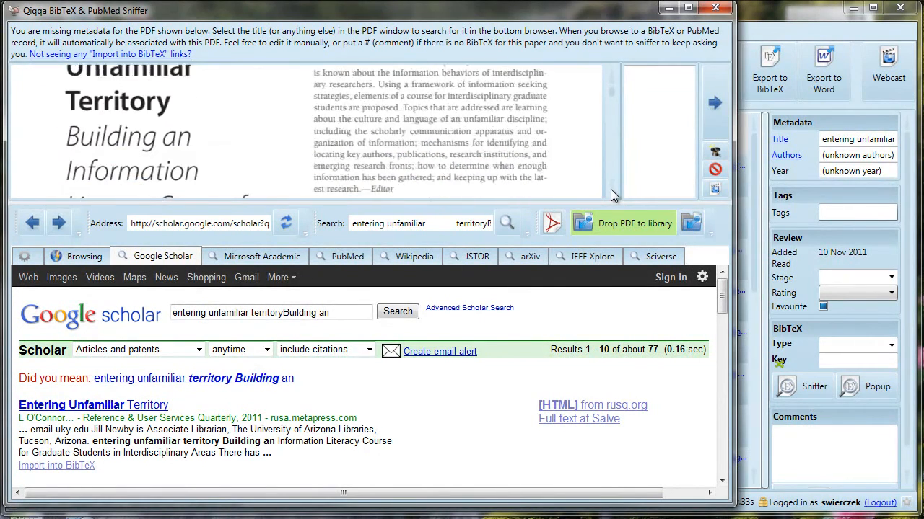
click(611, 189)
click(611, 189)
click(611, 189)
click(611, 189)
click(611, 189)
click(611, 189)
click(611, 189)
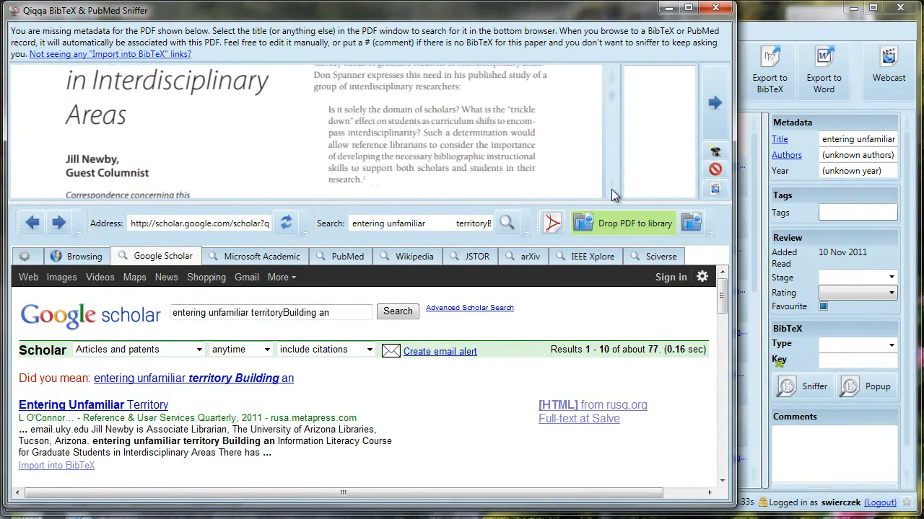
click(611, 189)
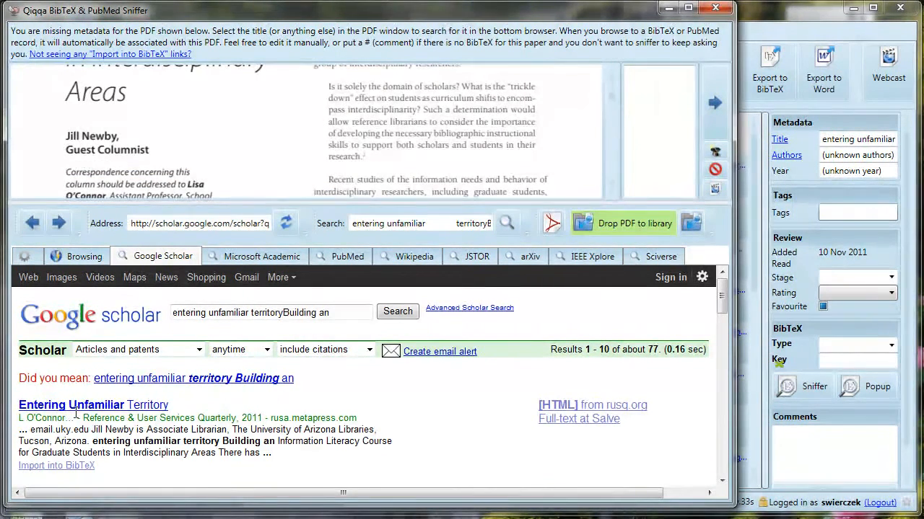
click(67, 466)
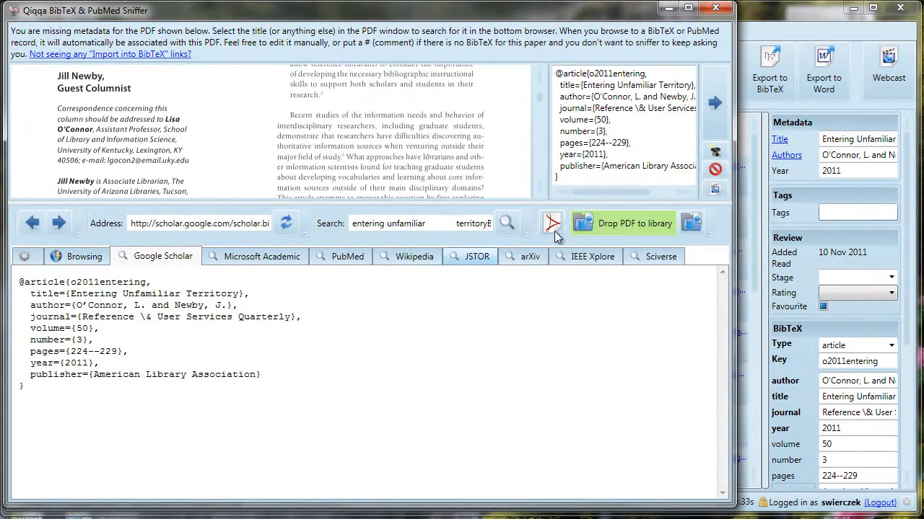
- For the next PDF, search Google Scholar with its full title, beginning "Web Development in Information Science Undergraduate Education", and import the matching BibTeX record
click(721, 117)
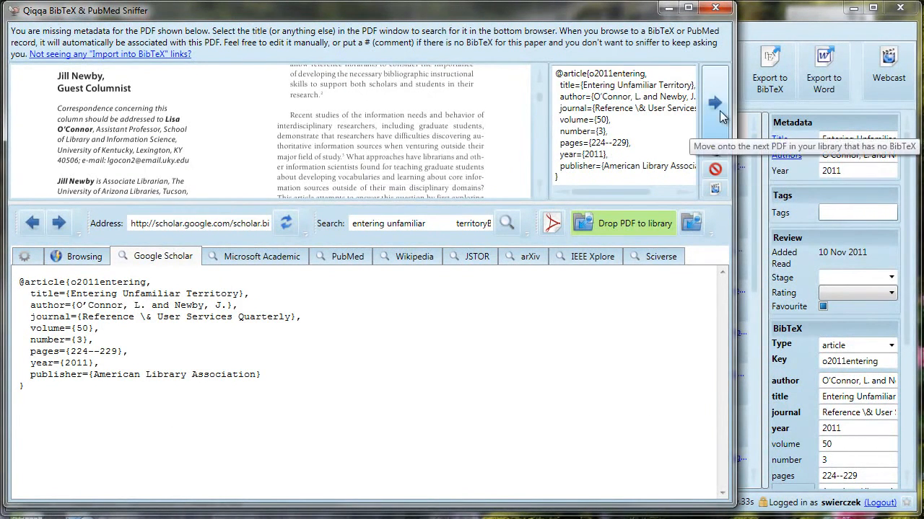
click(719, 115)
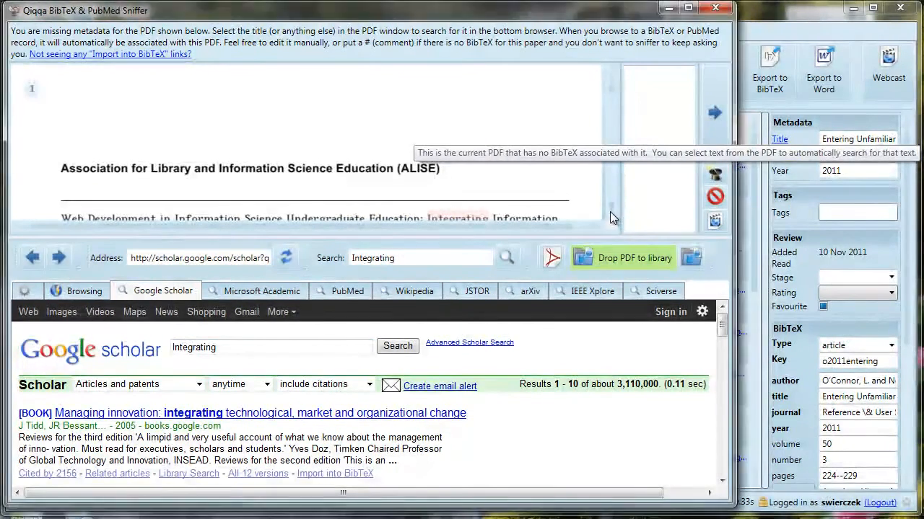
scroll(609, 210, down, 1)
scroll(611, 215, down, 5)
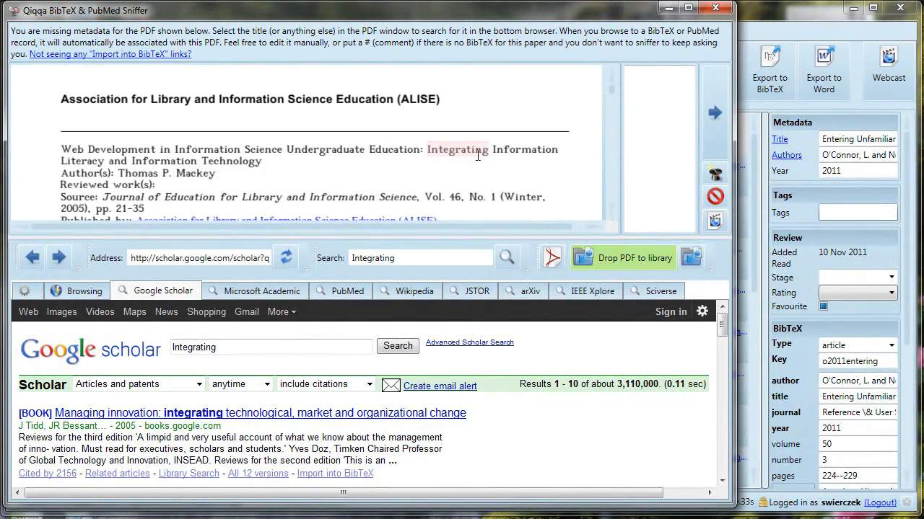
drag(217, 348, 166, 349)
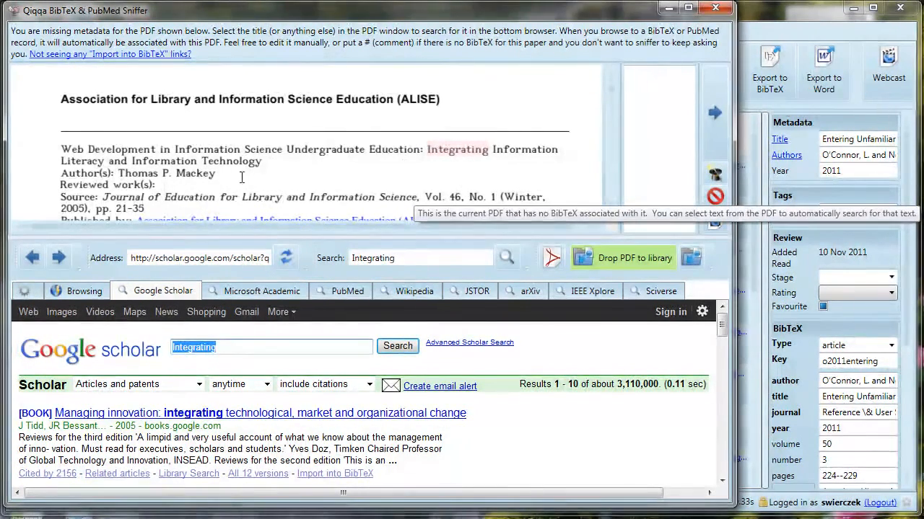
drag(61, 147, 261, 162)
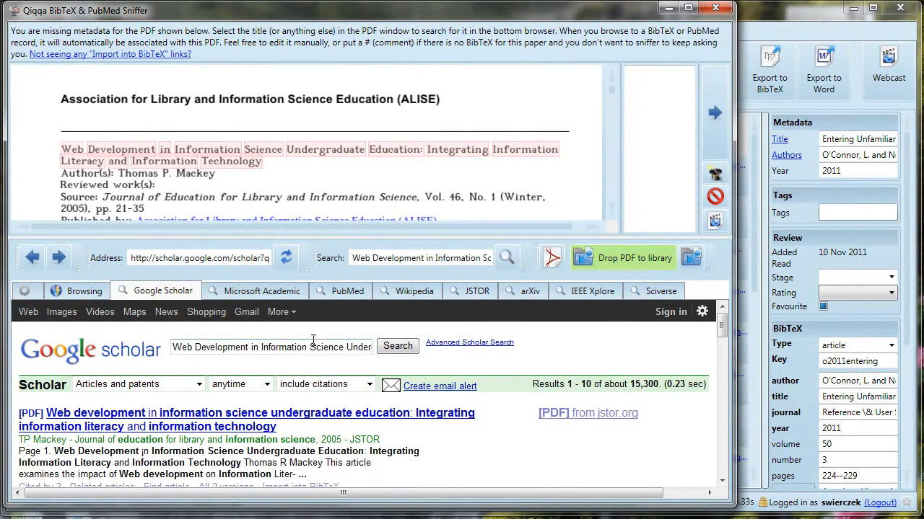
drag(172, 347, 438, 368)
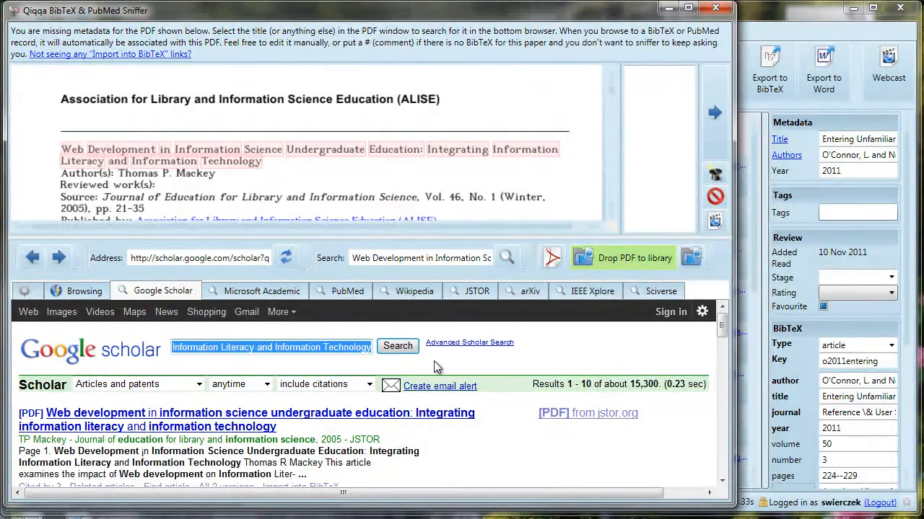
click(419, 447)
scroll(386, 437, down, 2)
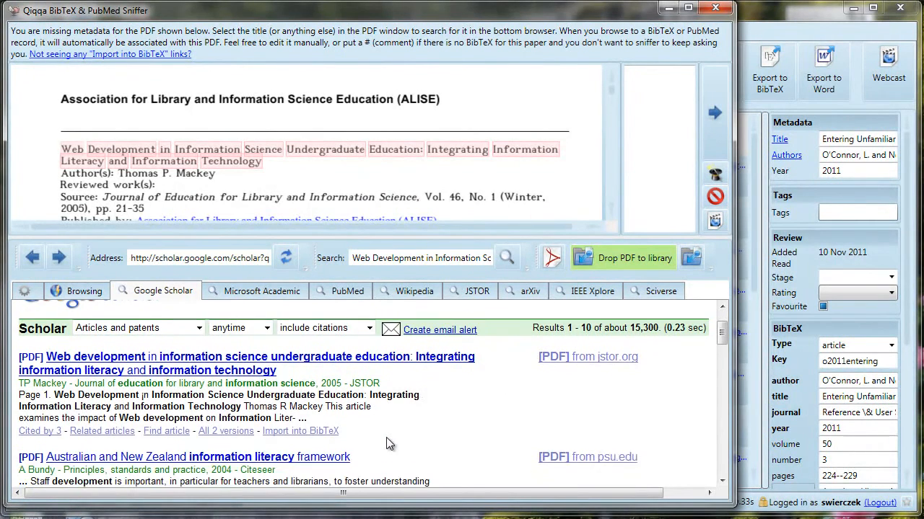
click(300, 430)
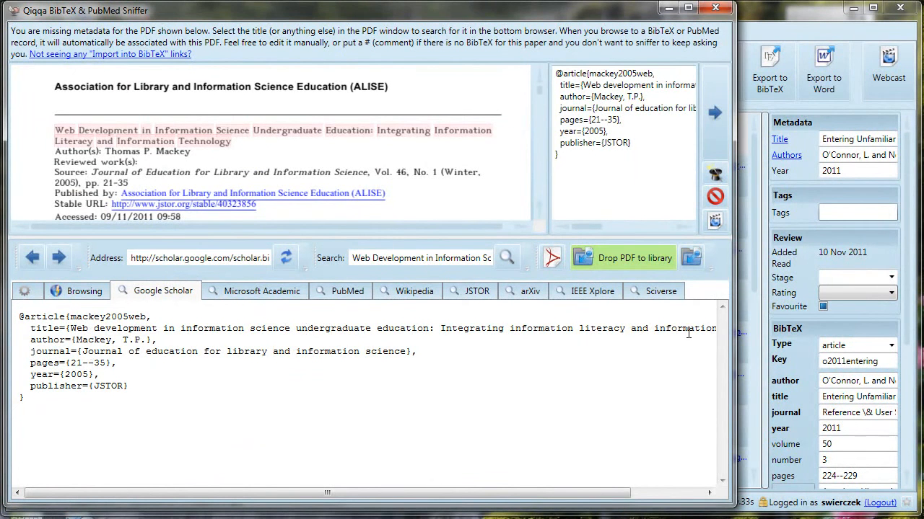
- For the next PDF, search Google Scholar with only its title, "Information Literacy: A Contradictory Coupling", and import the matching BibTeX record
click(715, 113)
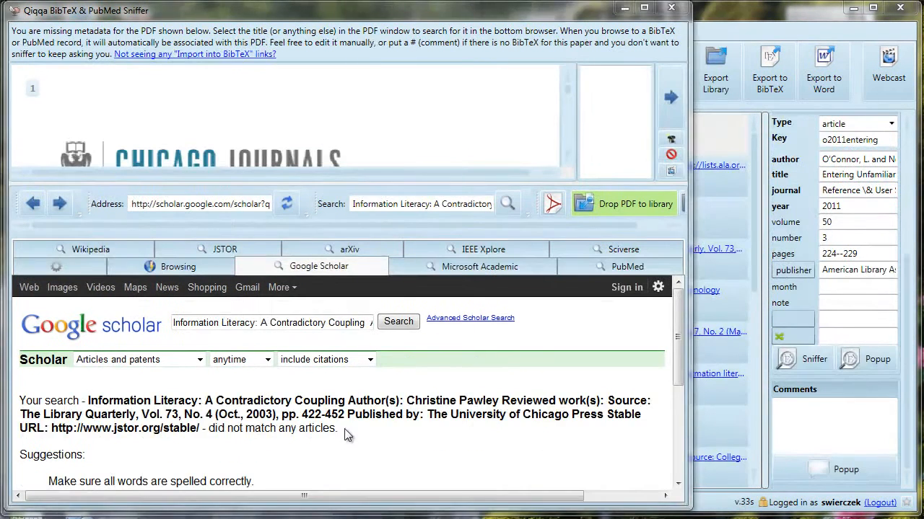
drag(339, 429, 25, 406)
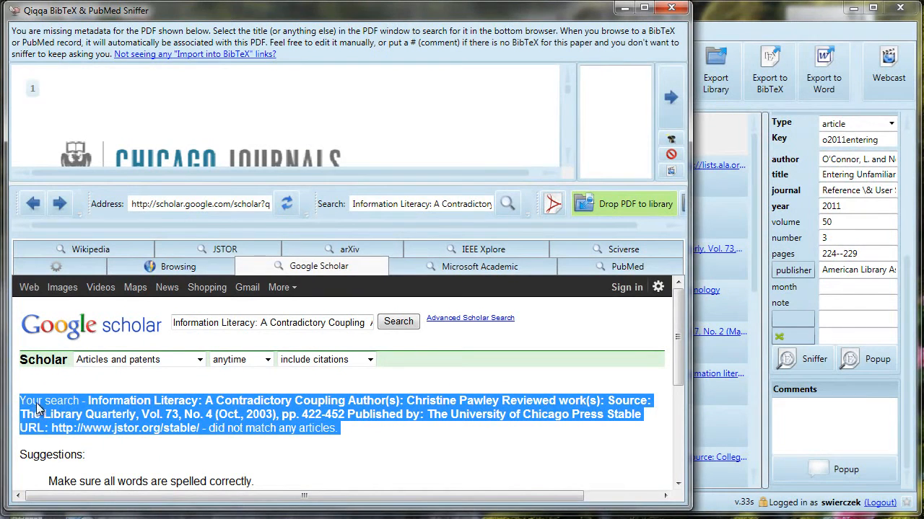
scroll(568, 156, down, 2)
scroll(567, 156, down, 4)
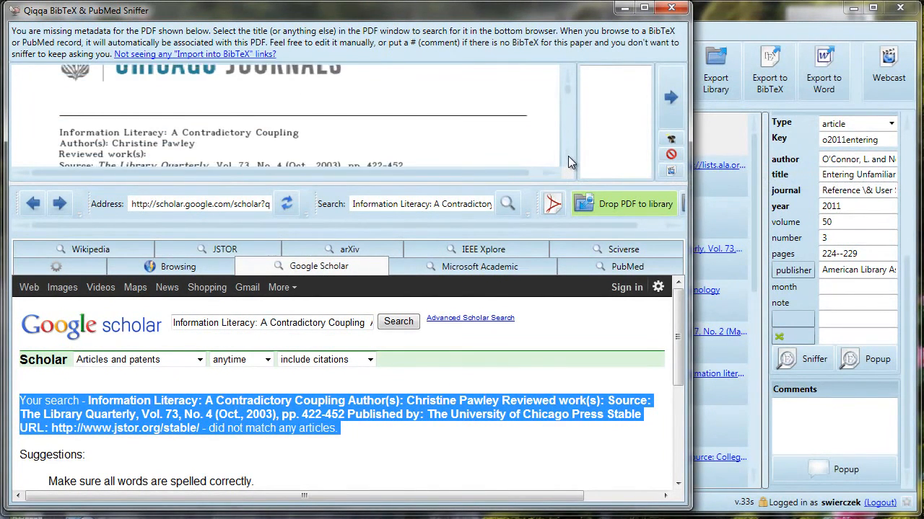
drag(300, 122, 61, 122)
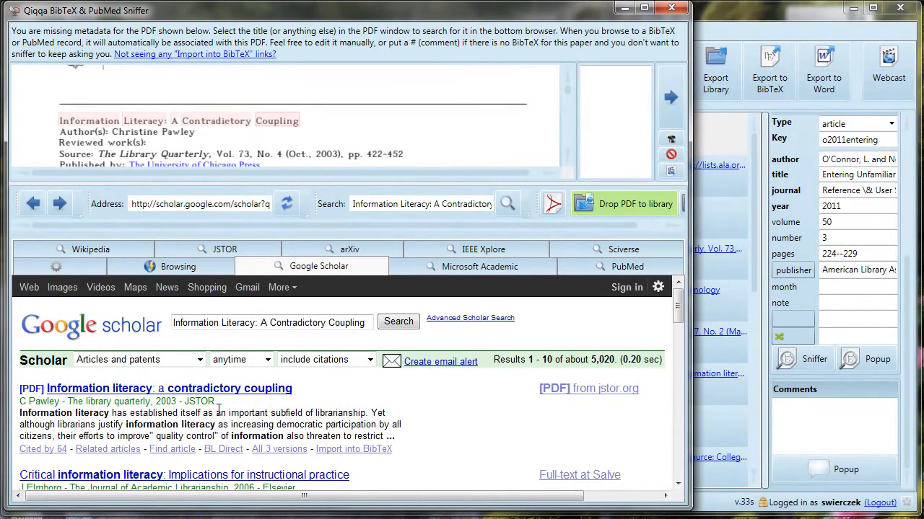
click(349, 450)
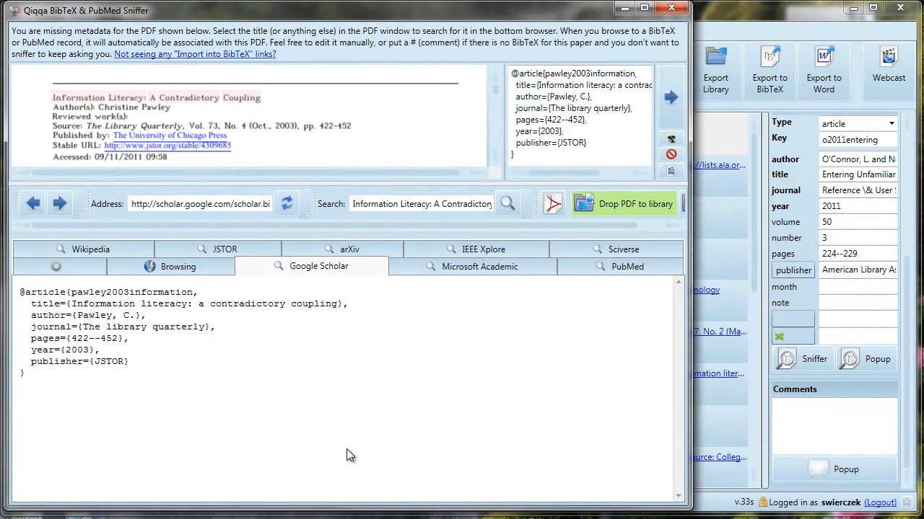
- For the next PDF, search Google Scholar with only its title, "Economic Literacy among Corporate Employees", and import the matching BibTeX record
click(671, 96)
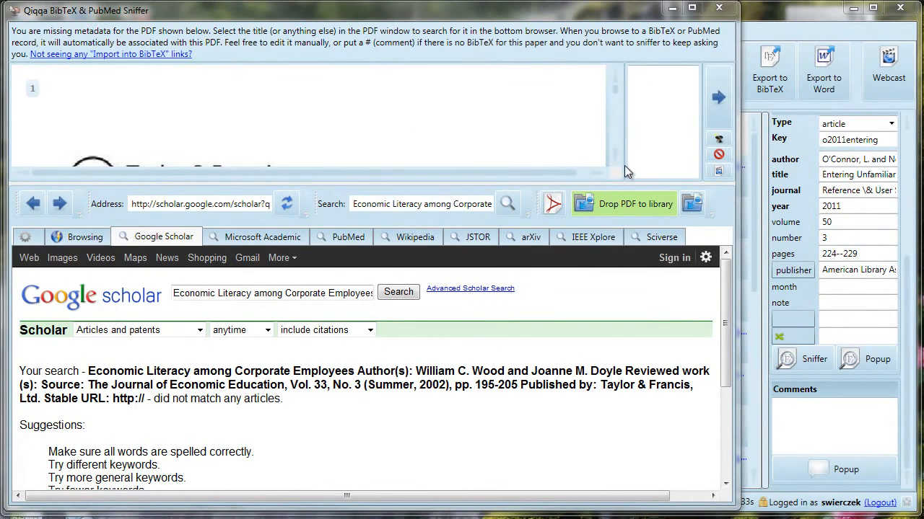
scroll(614, 159, down, 3)
scroll(614, 159, down, 1)
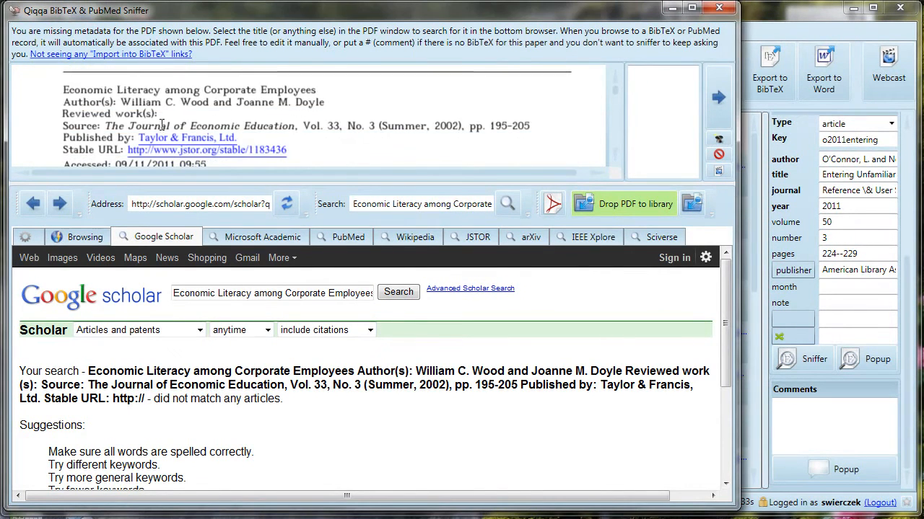
drag(63, 88, 315, 89)
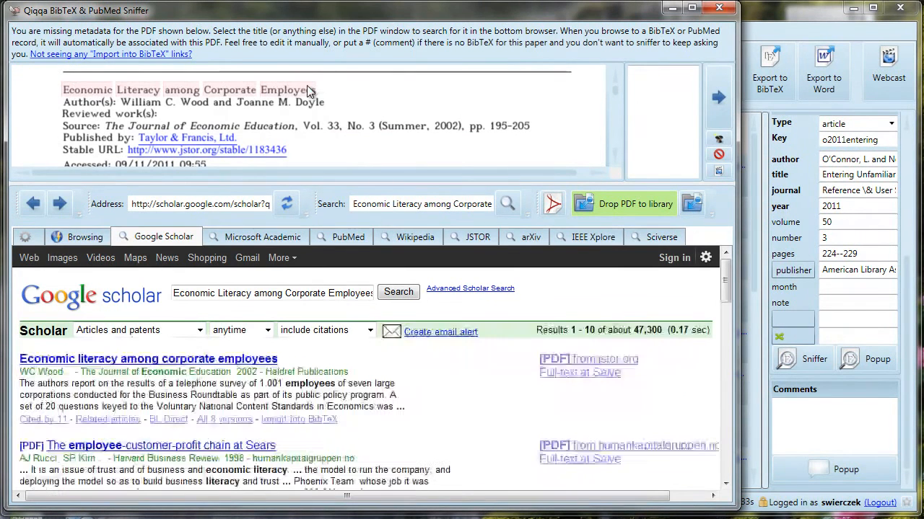
click(309, 420)
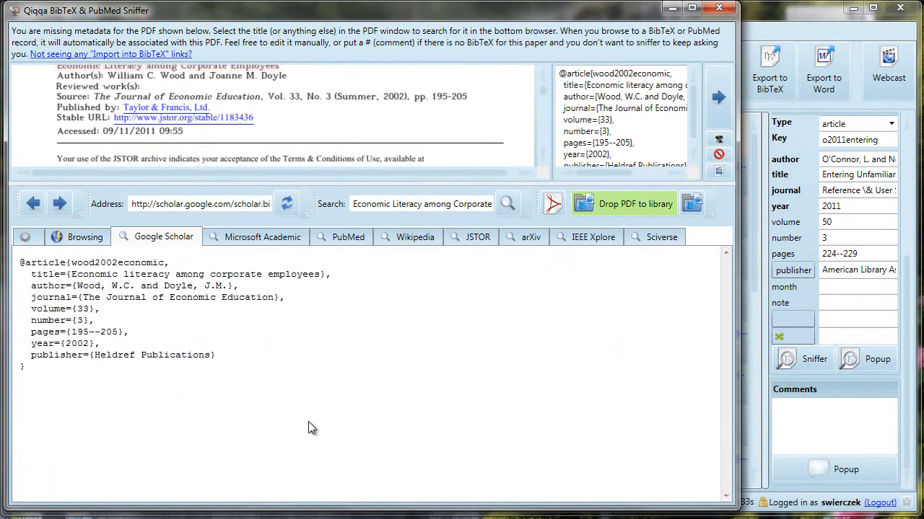
- For the next PDF, search Google Scholar with only its title, beginning "Weighing the Research Paper Option", and import the matching BibTeX record
click(717, 99)
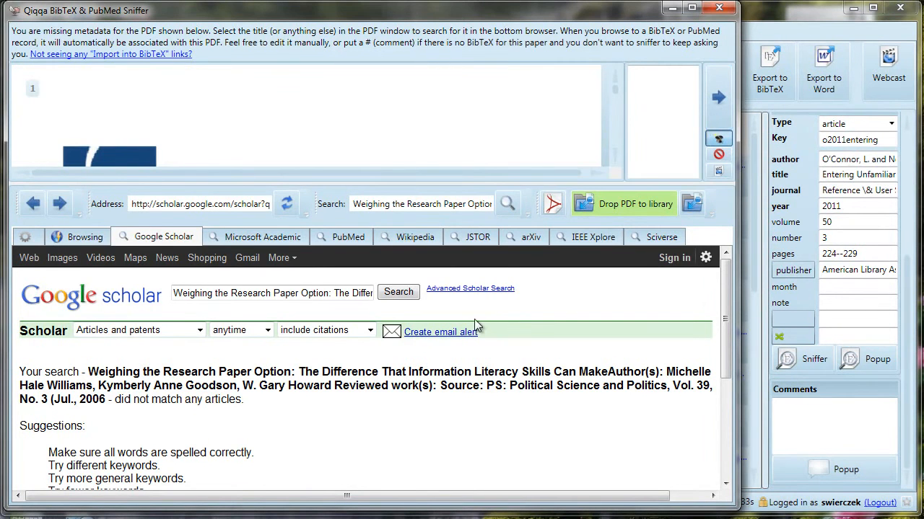
scroll(302, 119, down, 5)
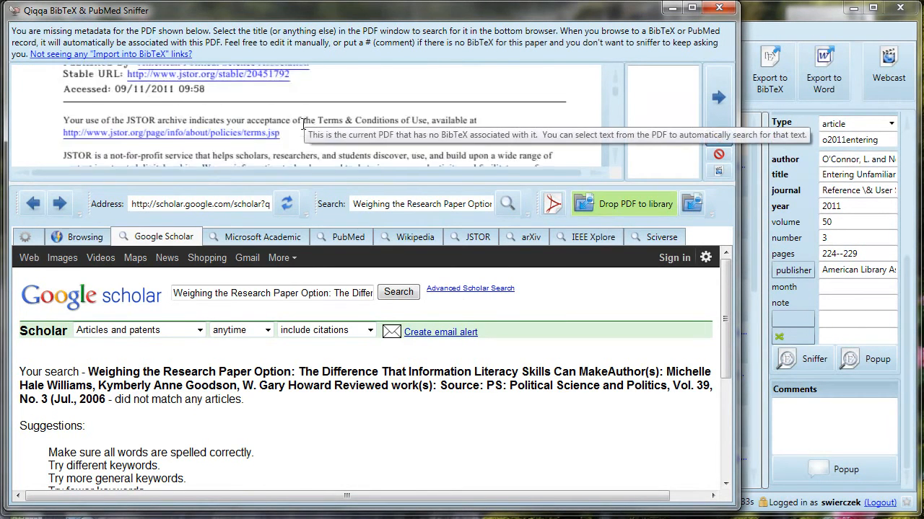
scroll(266, 124, up, 2)
drag(64, 73, 98, 84)
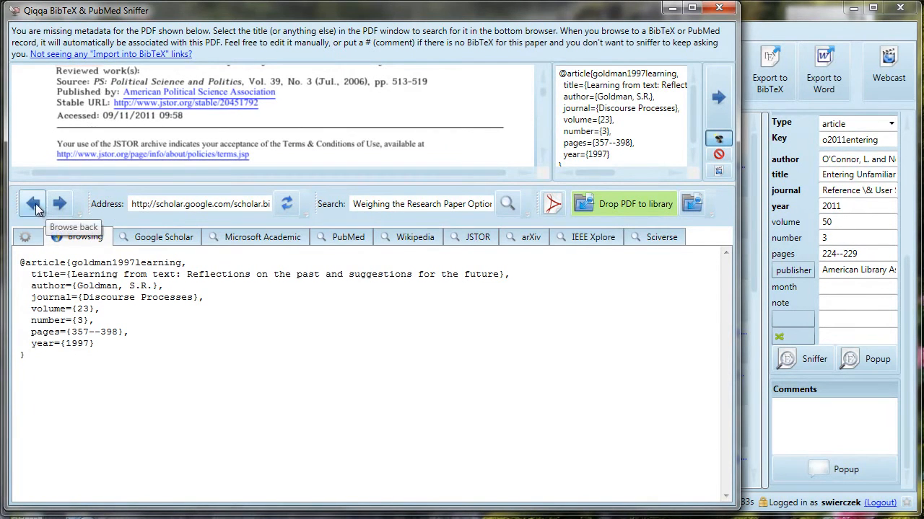
double_click(296, 82)
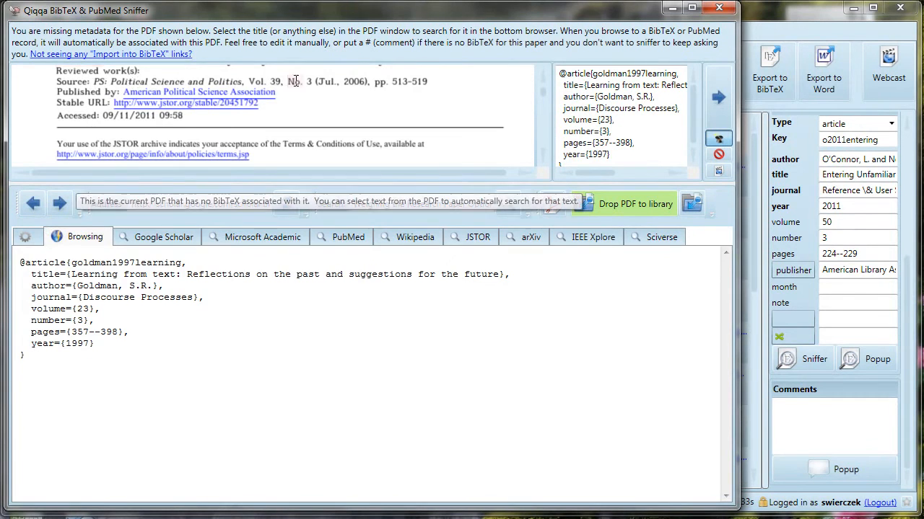
scroll(297, 88, up, 1)
scroll(270, 106, up, 1)
drag(93, 125, 454, 110)
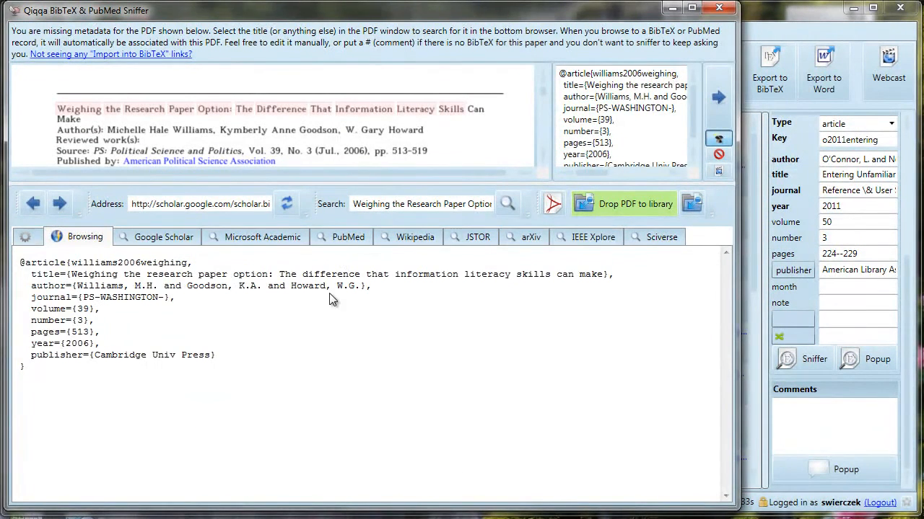
- For the next PDF, search Google Scholar with "Information Literacy: A Representative Sampling of Resource Types" and check the imported record's title against the PDF
click(715, 112)
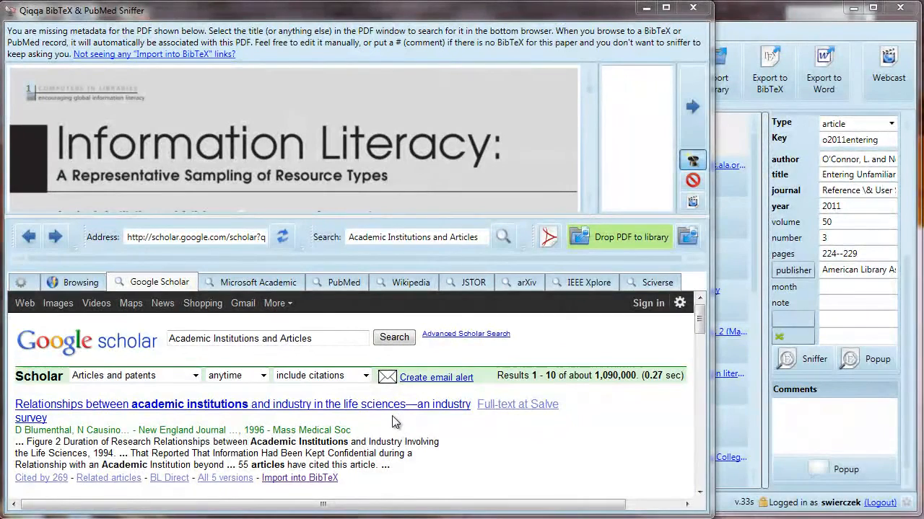
drag(64, 142, 380, 189)
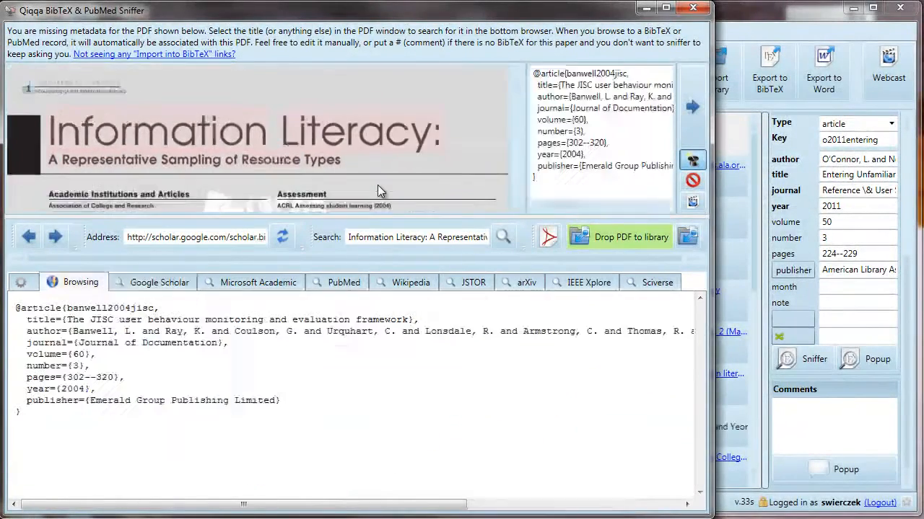
drag(415, 318, 65, 326)
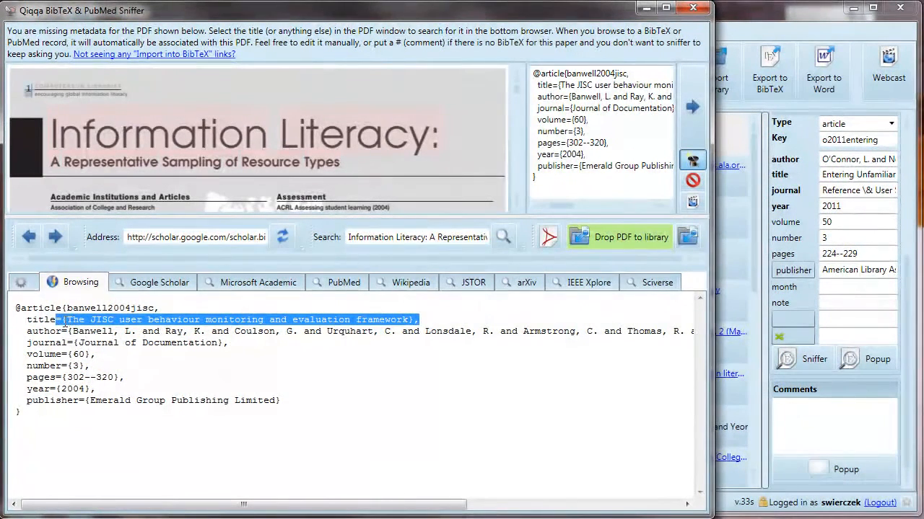
- Change the Google Scholar search to "Information Literacy Computer in libraries" to look for the PDF's record
click(355, 240)
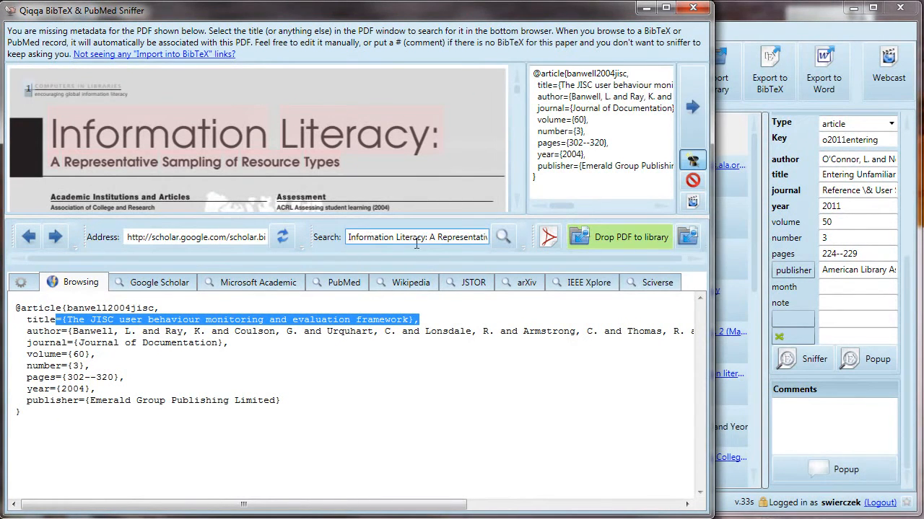
drag(422, 239, 541, 255)
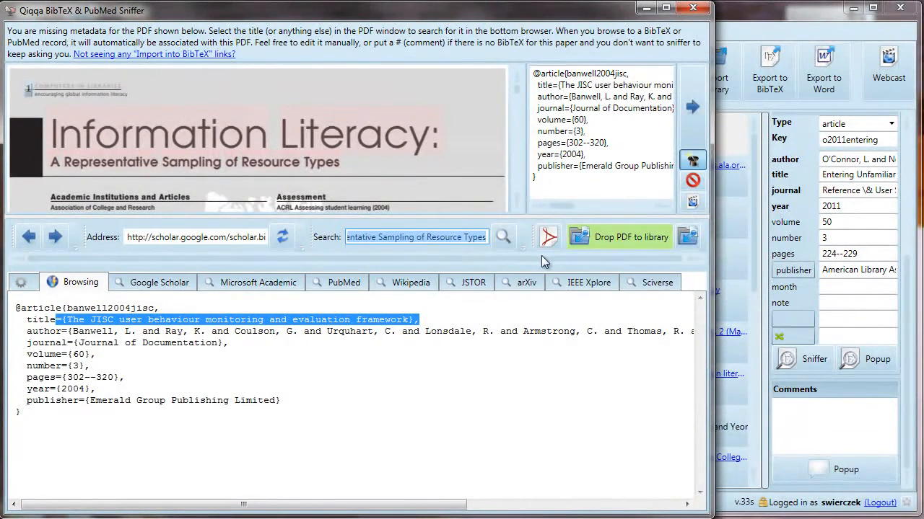
key(BackSpace)
text(y Computer in libraries)
key(Return)
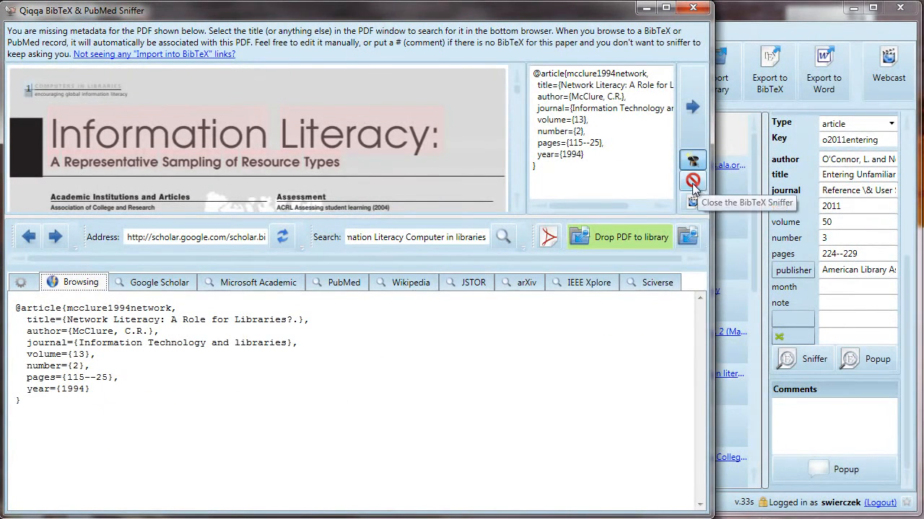
- Delete the mismatched BibTeX text for this PDF and move on to the next PDF
drag(580, 167, 513, 61)
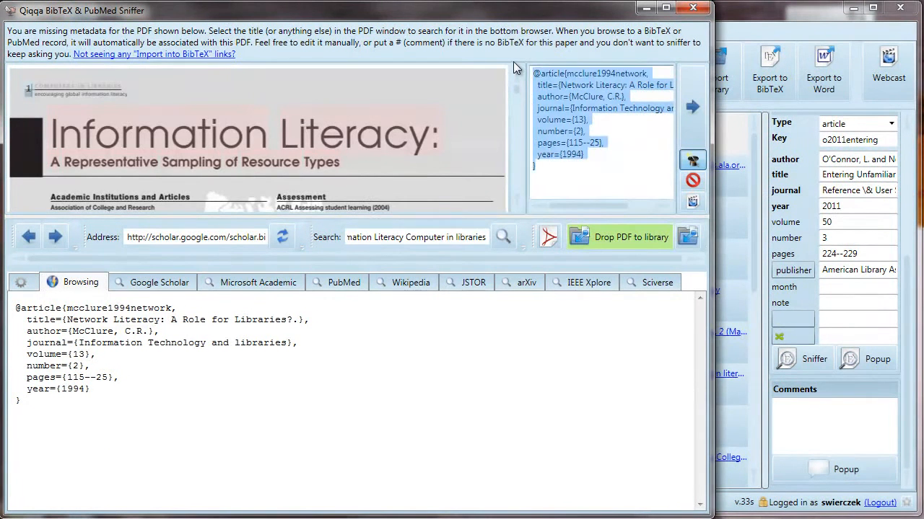
key(Delete)
click(687, 115)
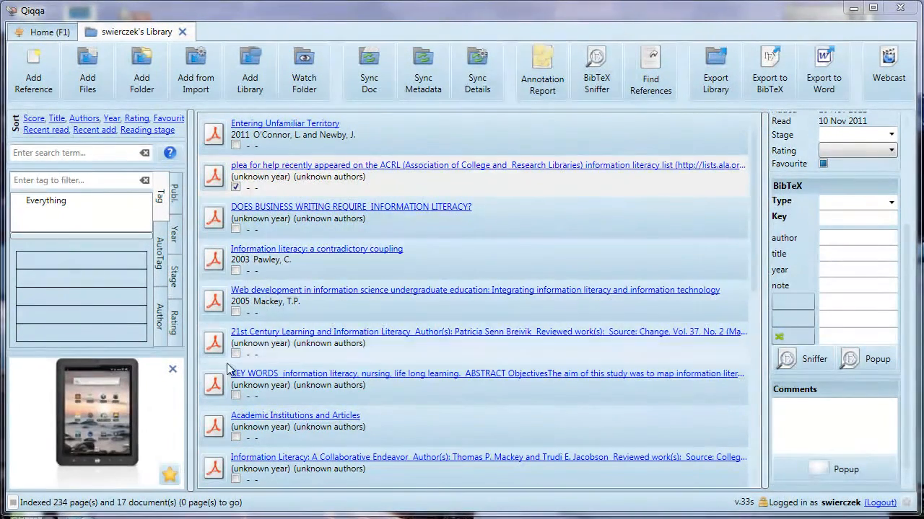
- Preview the PDFs lacking metadata in the library, open "Academic Institutions and Articles", and set its BibTeX type to article
mouse_move(222, 432)
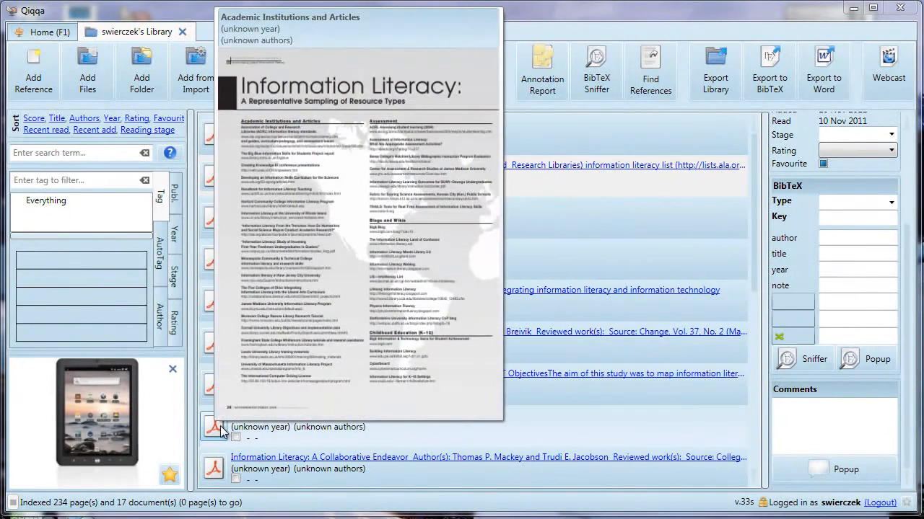
mouse_move(214, 393)
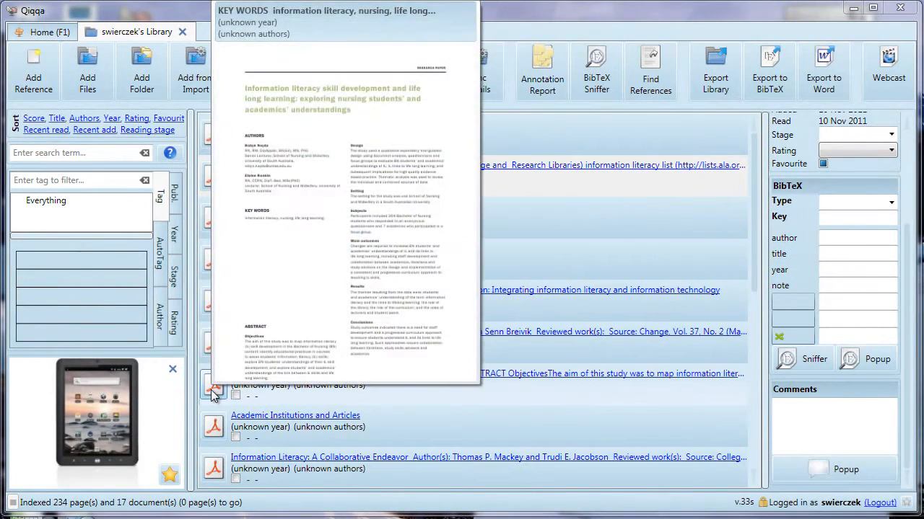
mouse_move(211, 352)
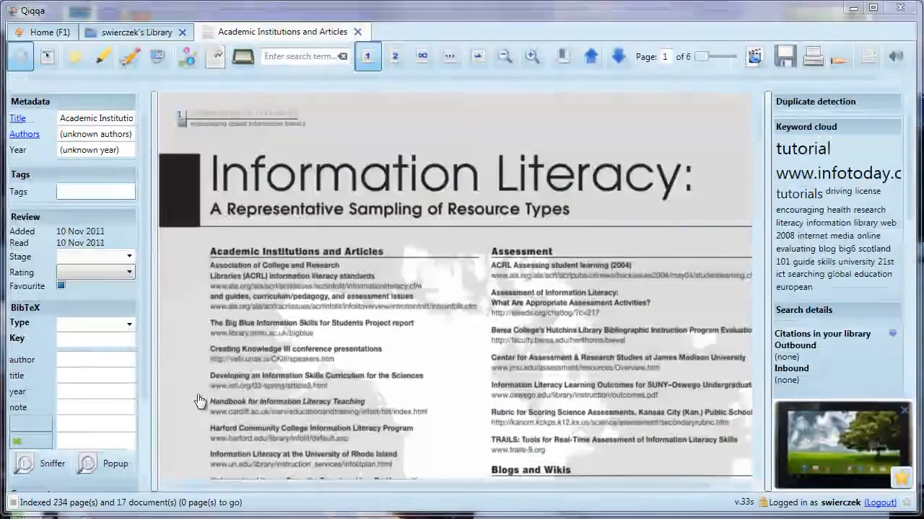
click(128, 326)
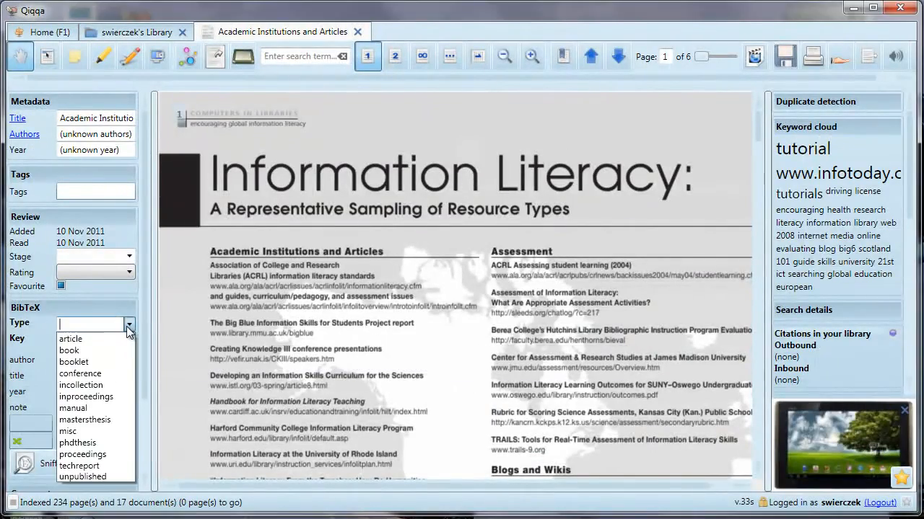
click(110, 339)
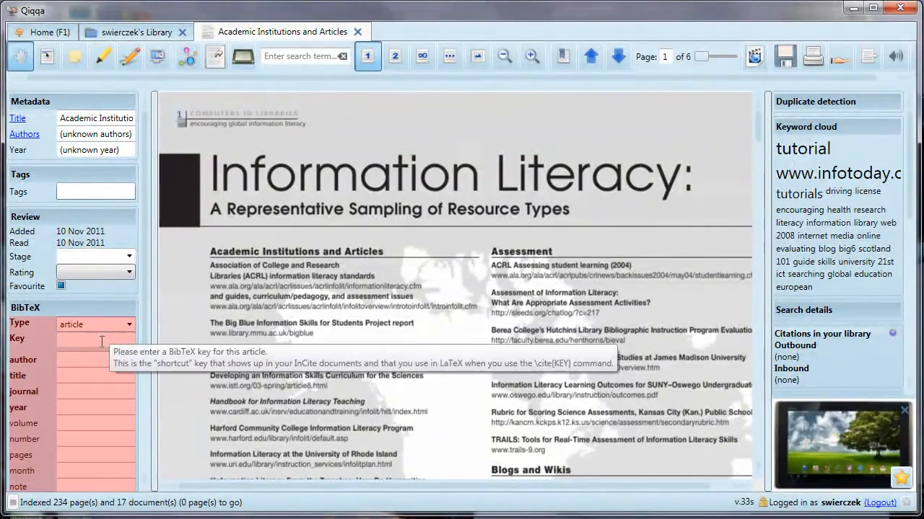
- Enter "Information literacy: a representative sampling of resource types" as the article's BibTeX title
click(87, 361)
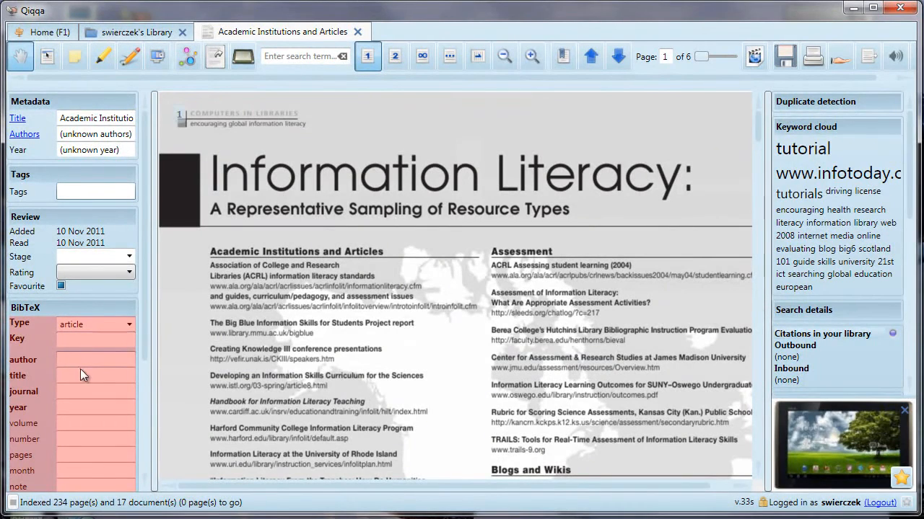
click(81, 376)
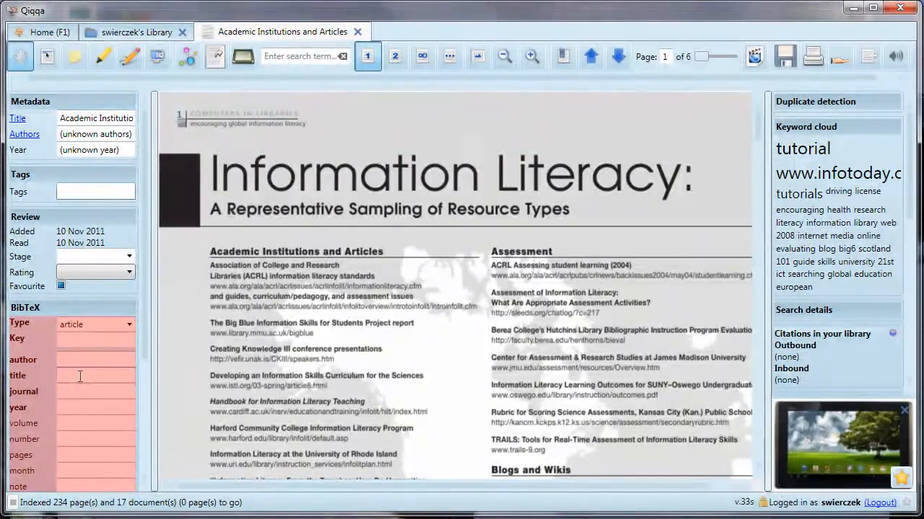
text(Informayion)
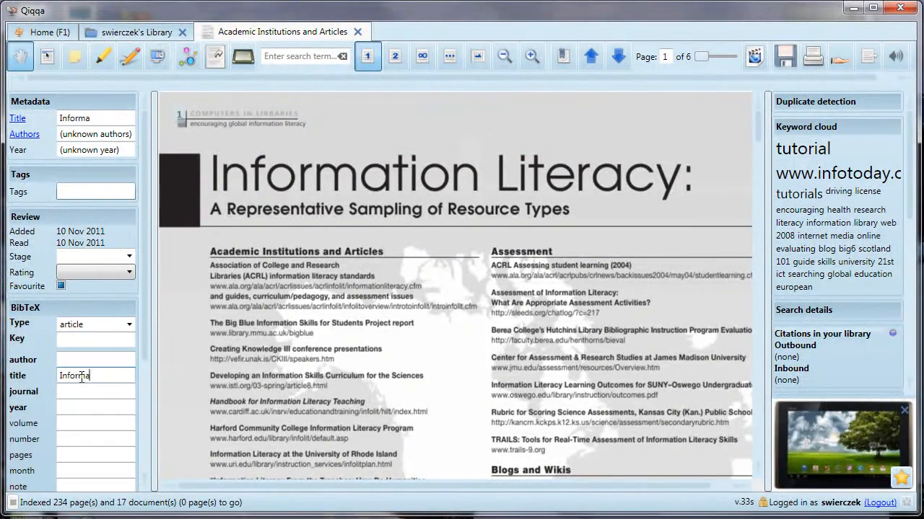
key(BackSpace)
key(BackSpace)
key(BackSpace)
key(BackSpace)
text(tion literacy: a rep)
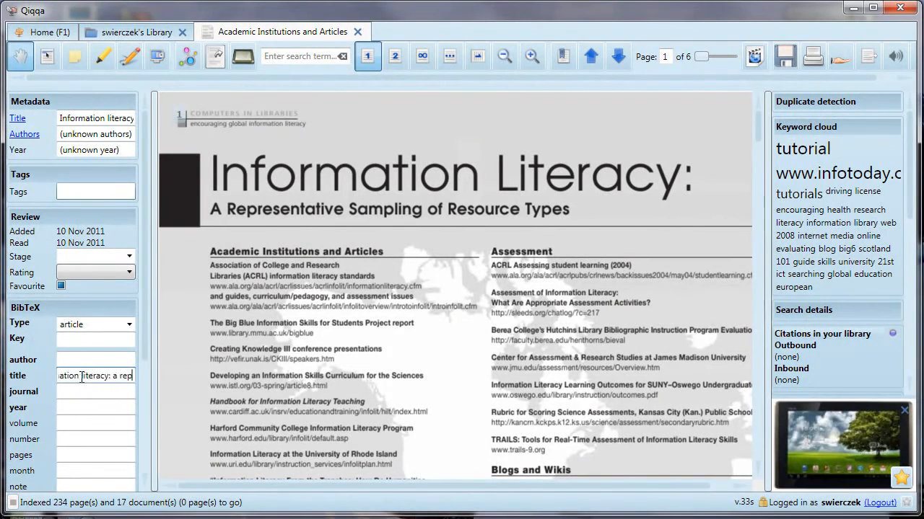
text(resentative sampl)
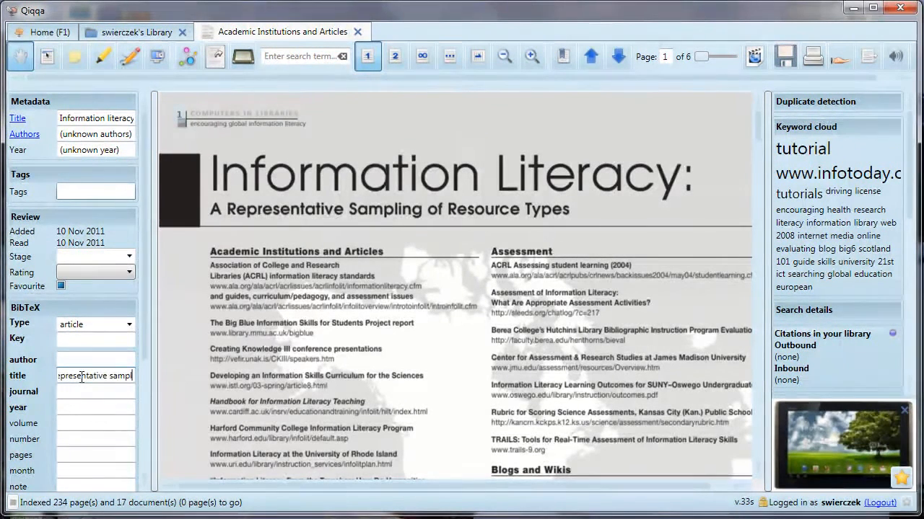
text(ing of resource types)
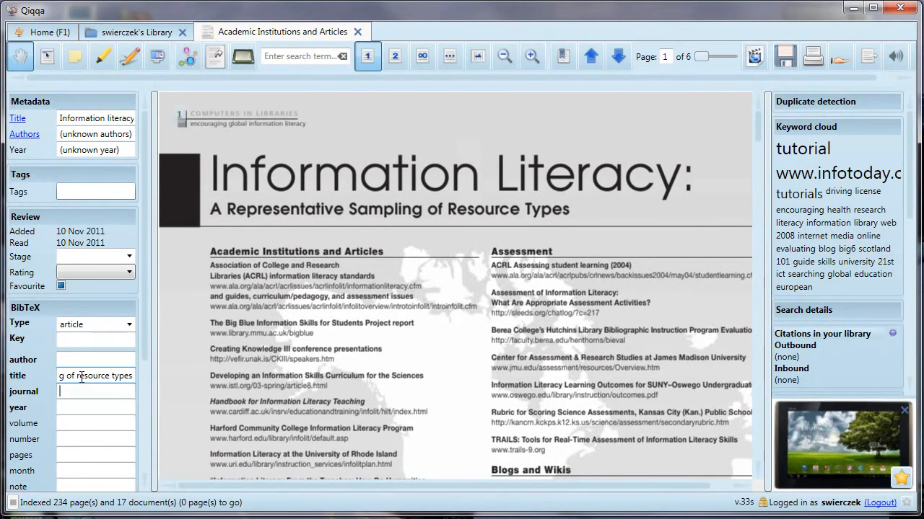
key(Tab)
- Set the article's BibTeX journal to "Computers in libraries" and its year to 2008
scroll(755, 133, down, 5)
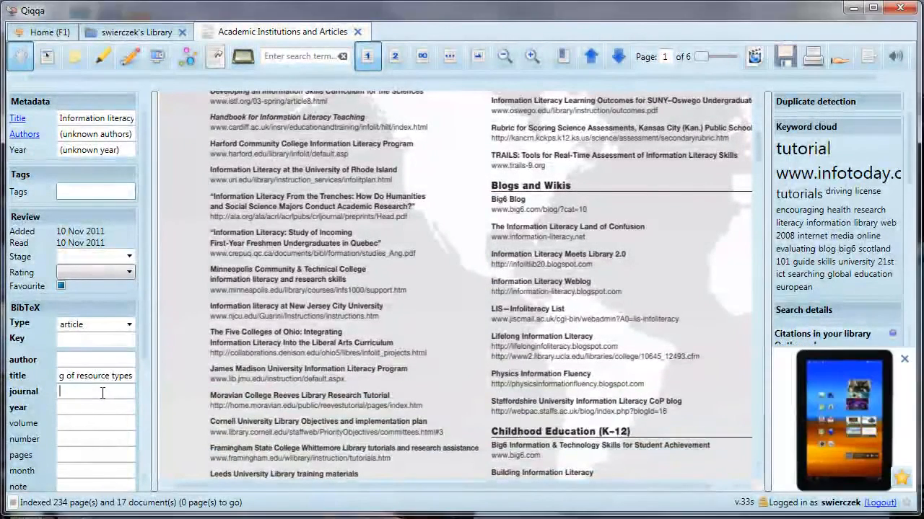
text(omputers in libraries)
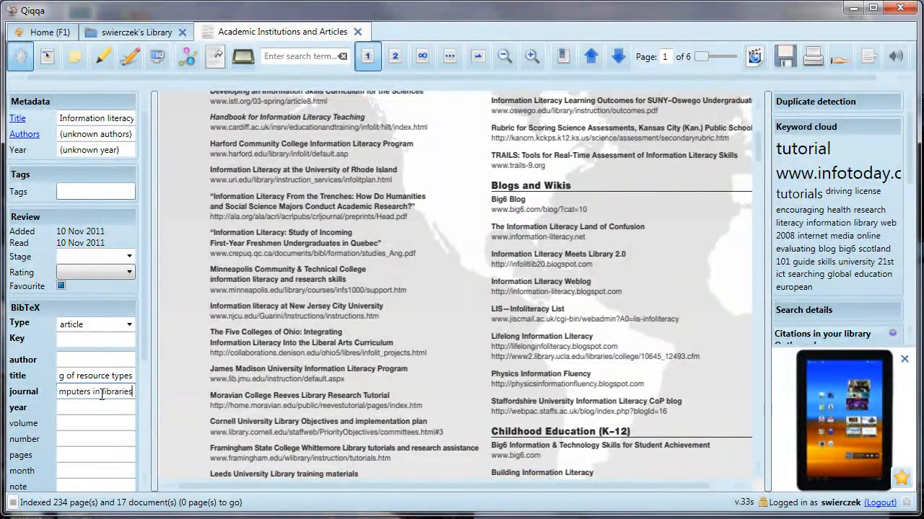
key(Tab)
text(2008)
key(Tab)
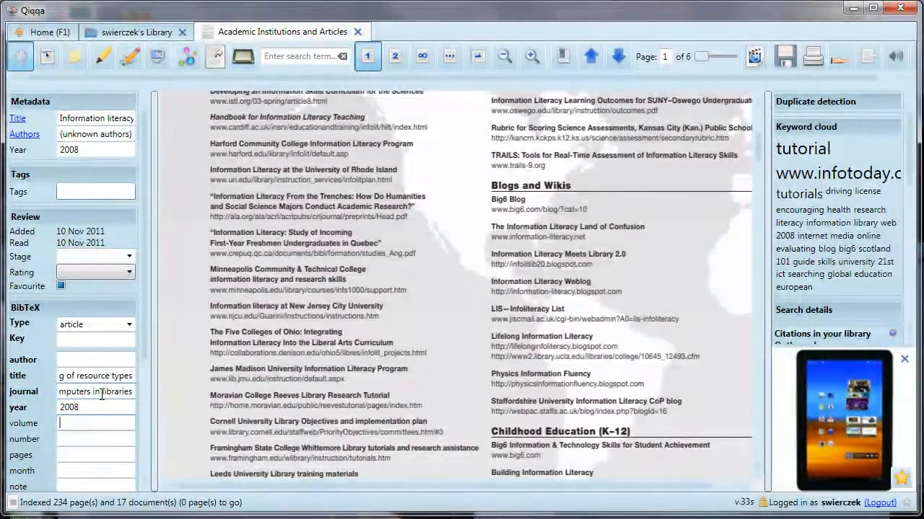
- Fill in the article's BibTeX volume 28, number 10, pages 28-32 and month Nov/Dec
text(28)
key(Tab)
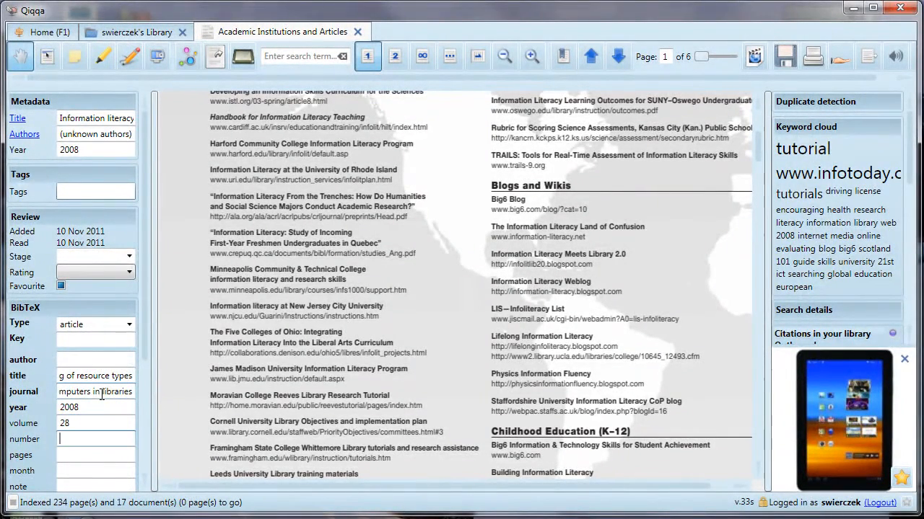
key(Tab)
text(28)
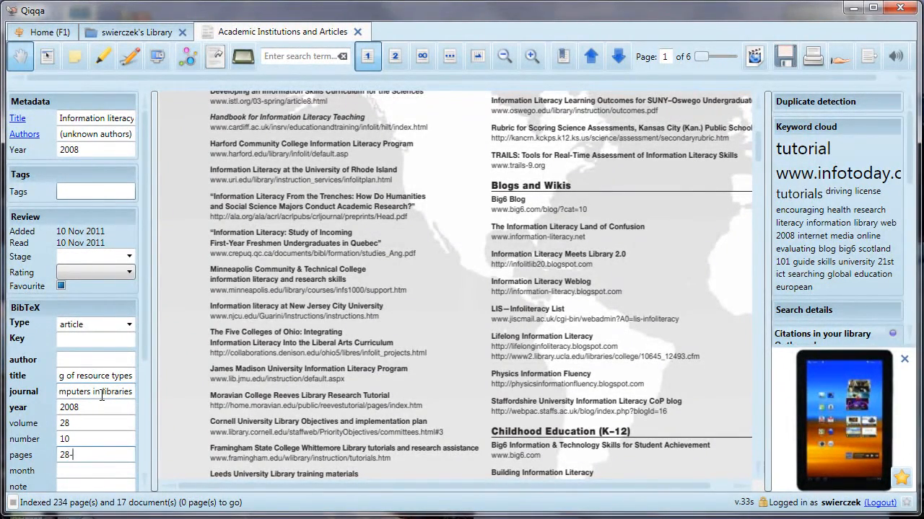
text(-32)
key(Tab)
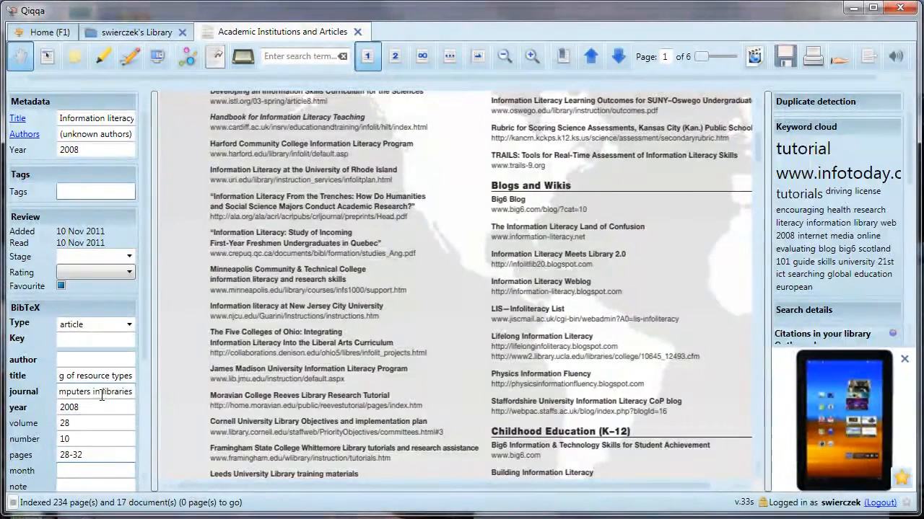
text(Nov/Dec)
key(Tab)
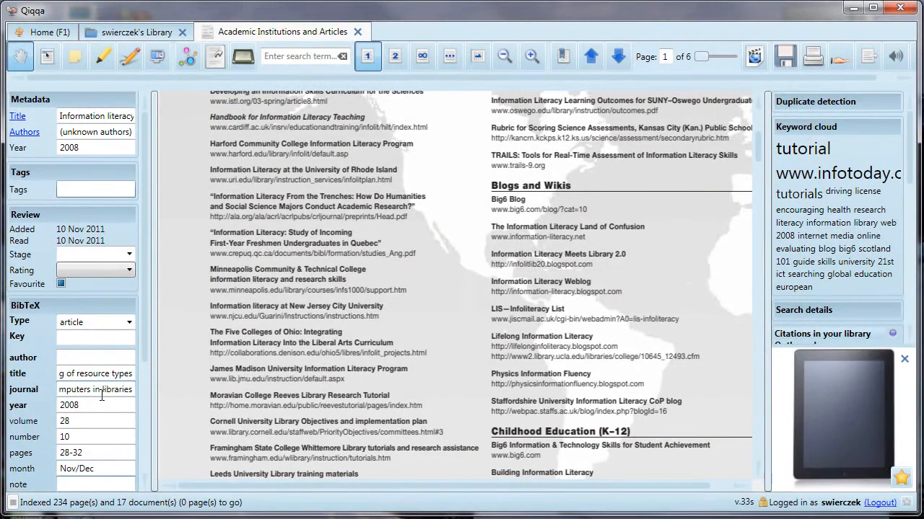
- Add a comment noting who recommended the article in LIS530 class, and close the PDF
drag(143, 320, 125, 414)
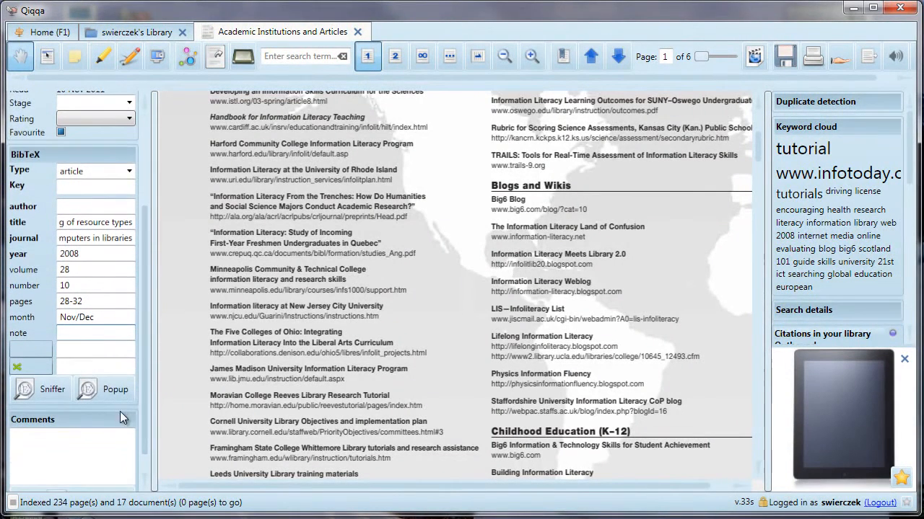
click(82, 350)
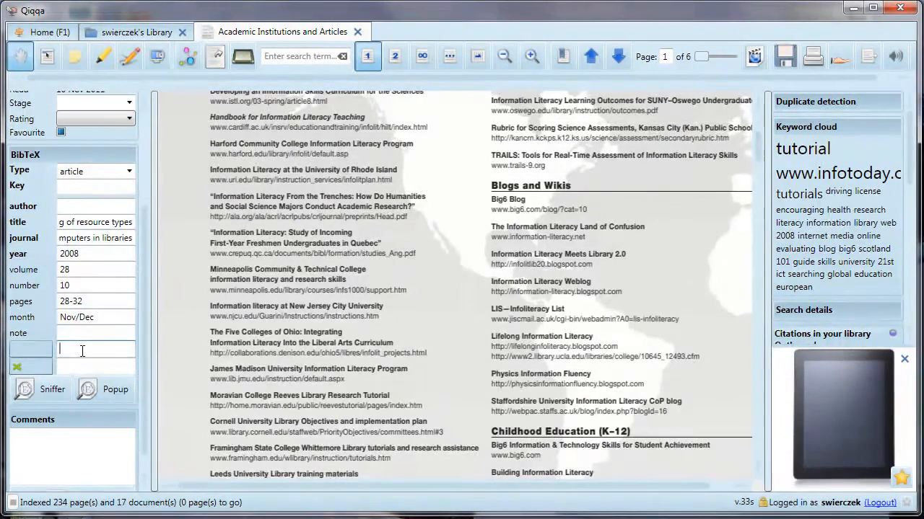
click(83, 368)
click(78, 445)
text(Recommended)
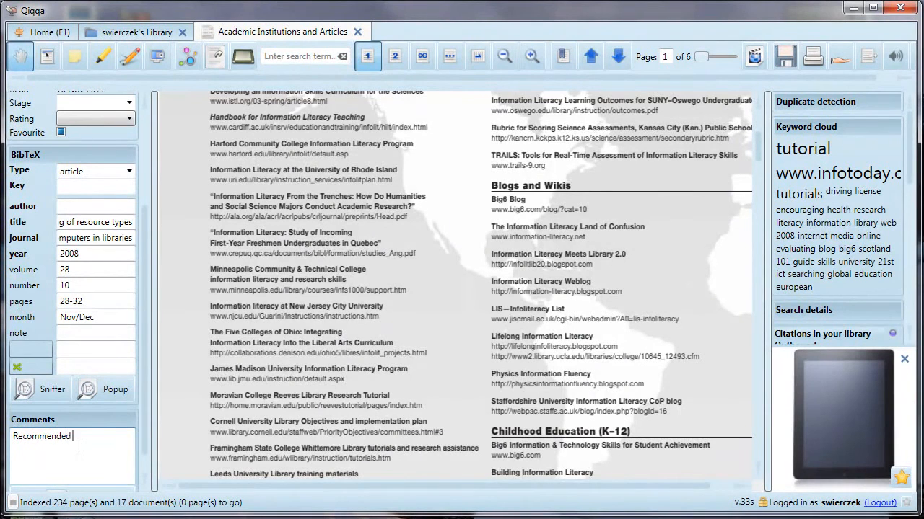
text( by Sue in LIS530 class.)
click(358, 33)
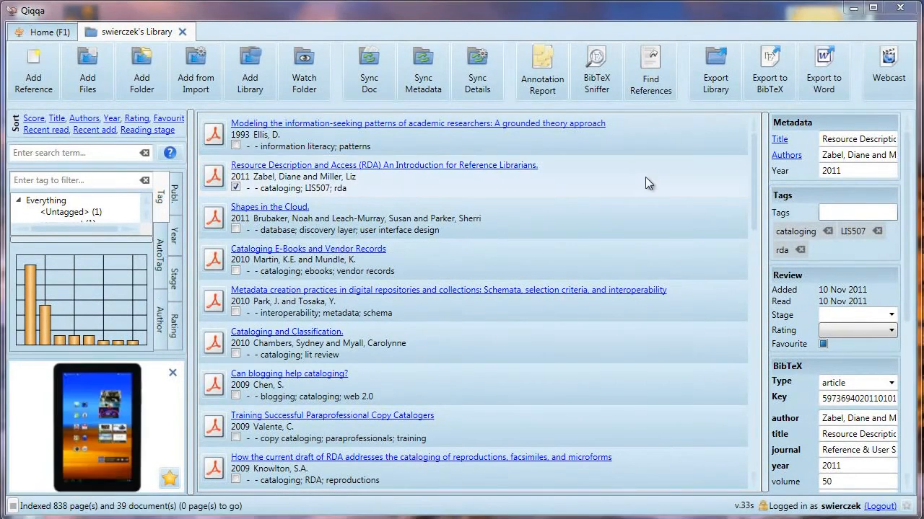
- Add the tag "cloud" to the article "Shapes in the Cloud."
click(596, 224)
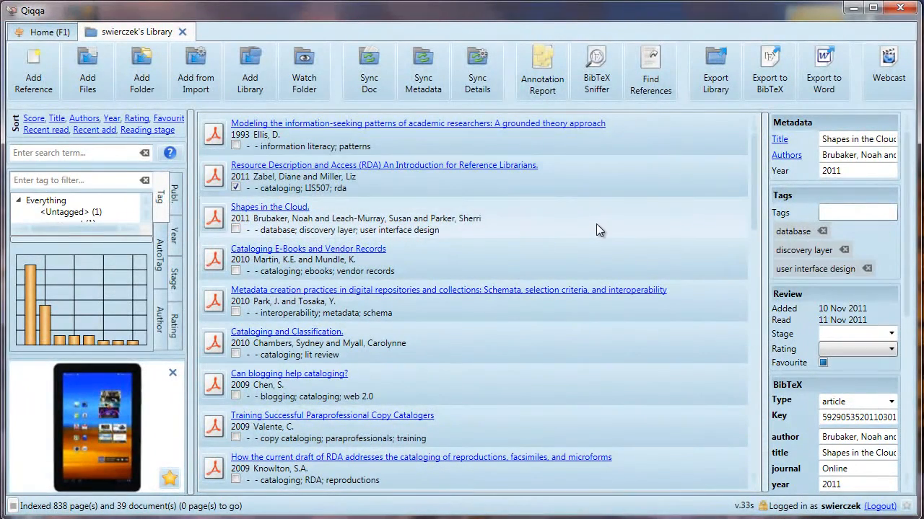
click(860, 213)
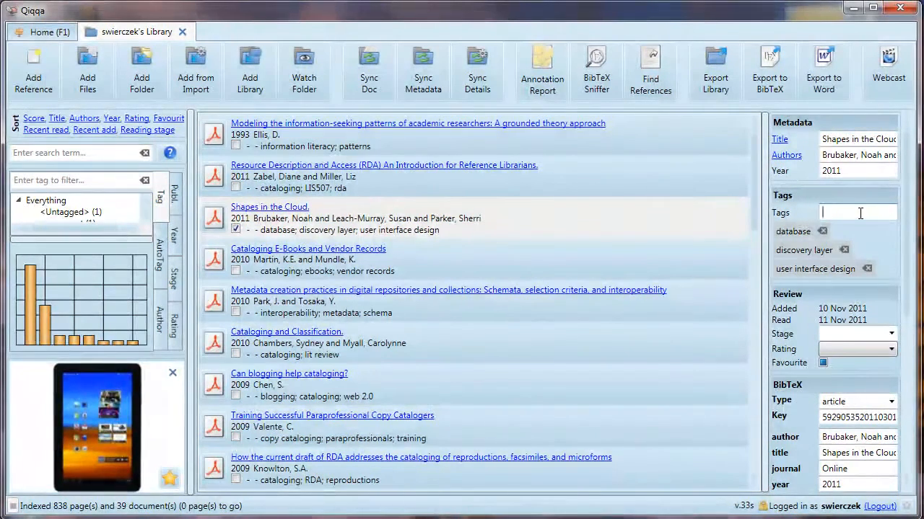
text(cloud)
key(Return)
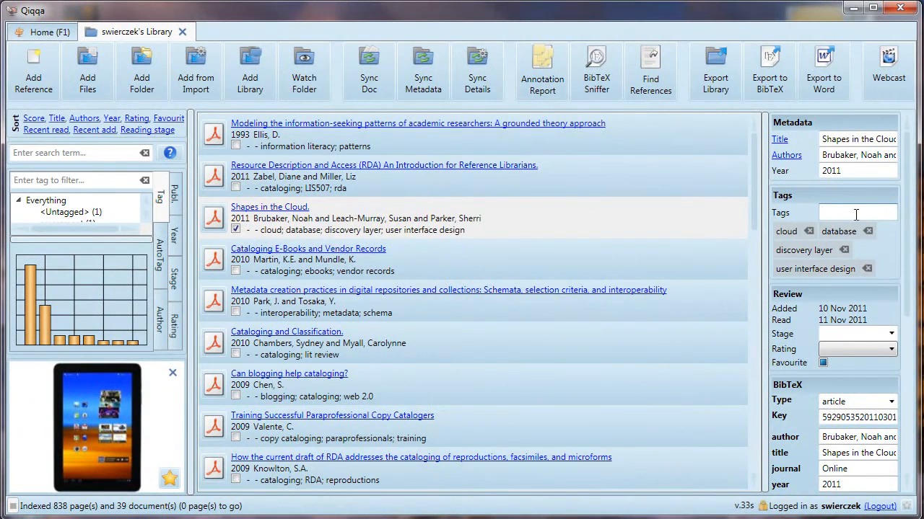
- Add the tag "cloud" to "Cataloging E-Books and Vendor Records" and remove it again
click(547, 253)
click(843, 212)
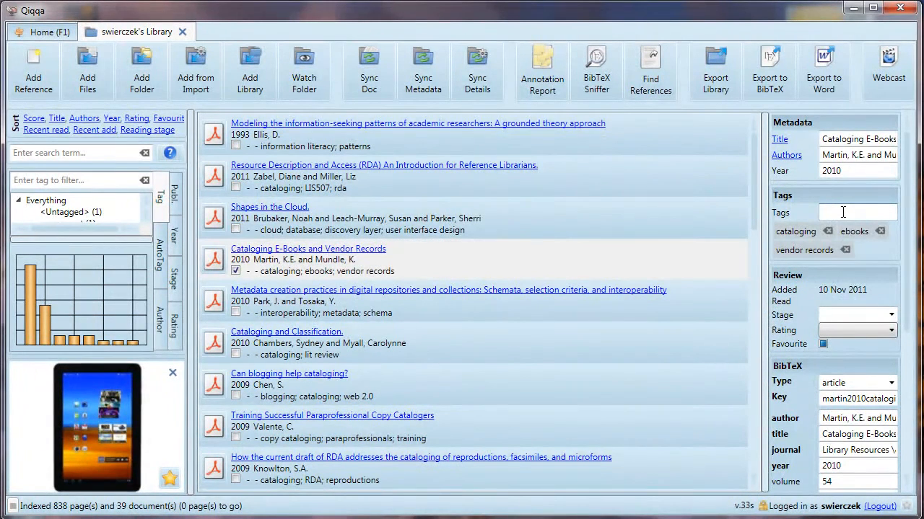
text(cl)
click(840, 241)
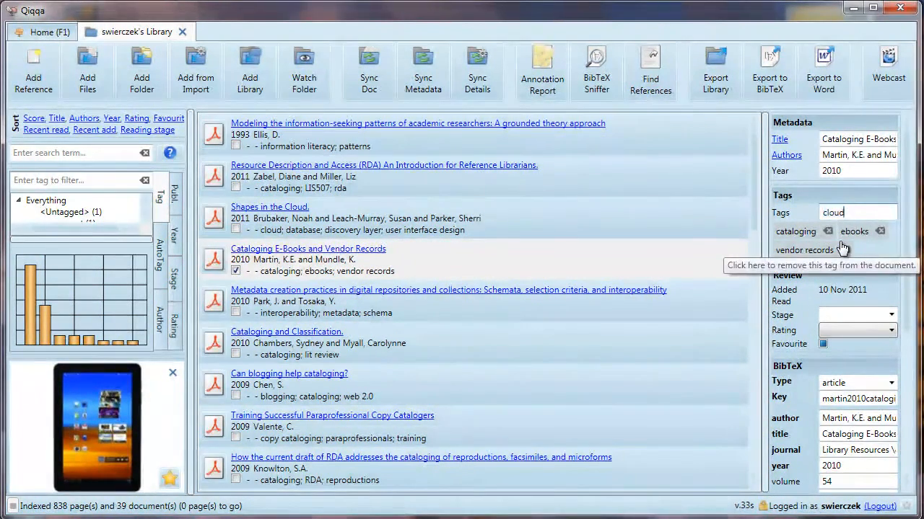
key(Return)
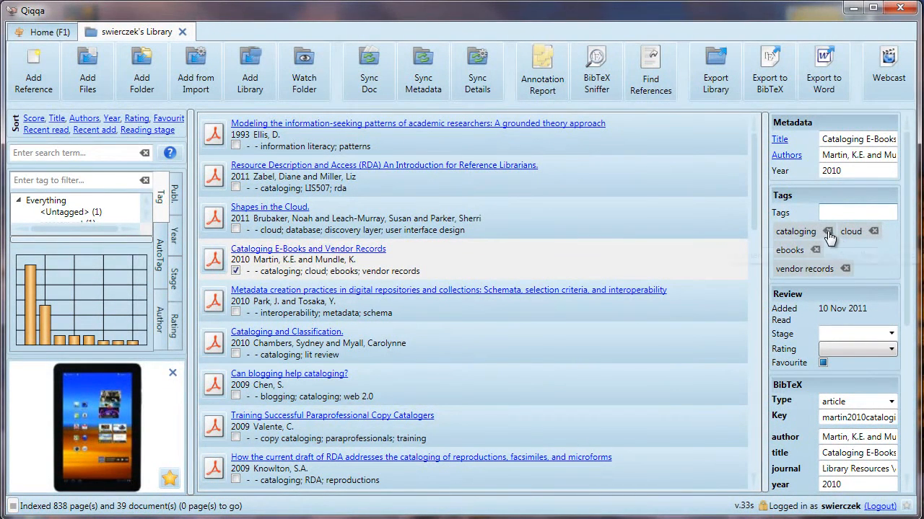
click(873, 232)
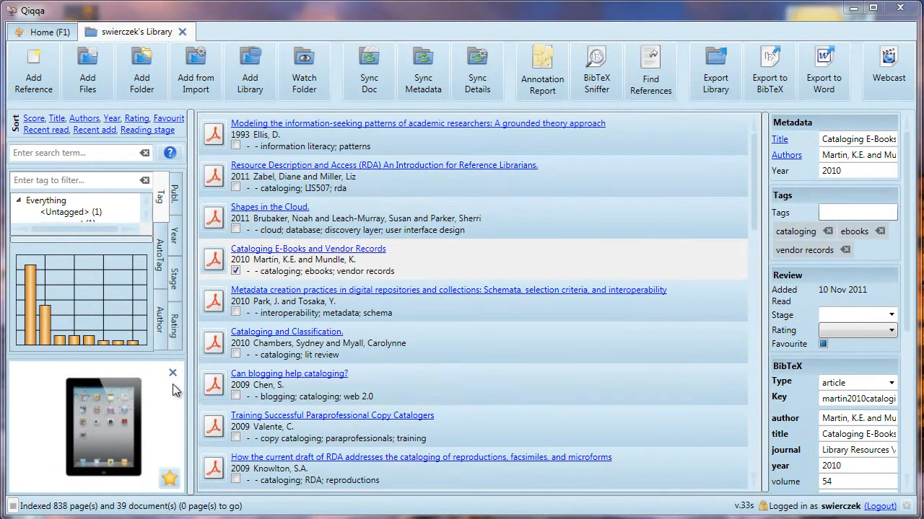
- Examine the tag chart and look through the alphabetical list of tags available for filtering the library
mouse_move(28, 338)
mouse_move(145, 222)
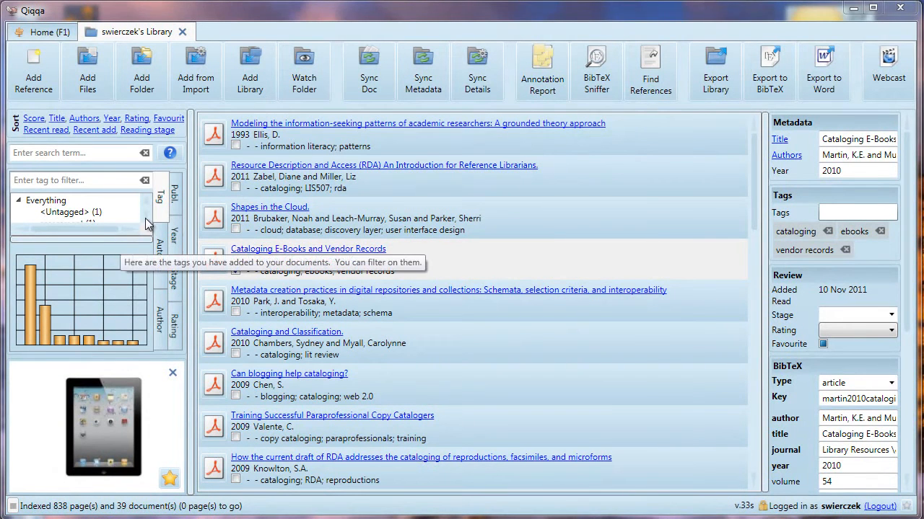
scroll(146, 219, down, 2)
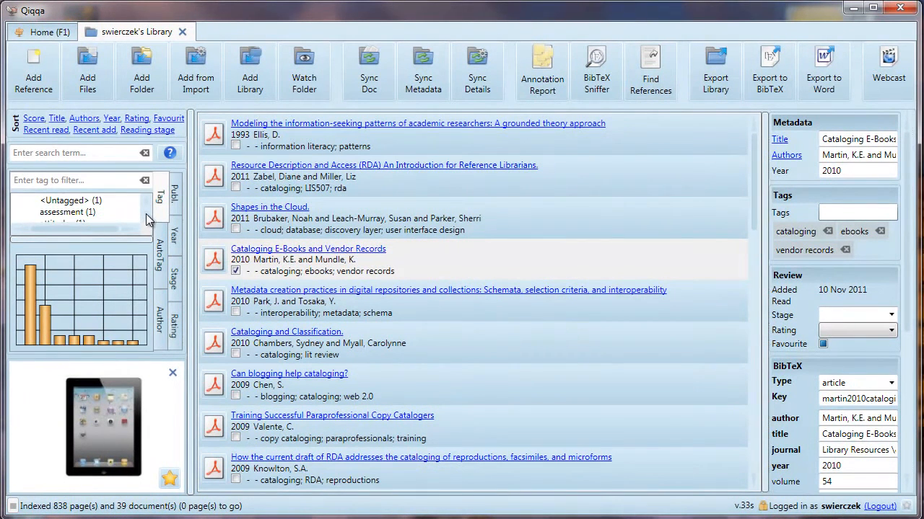
scroll(146, 219, down, 4)
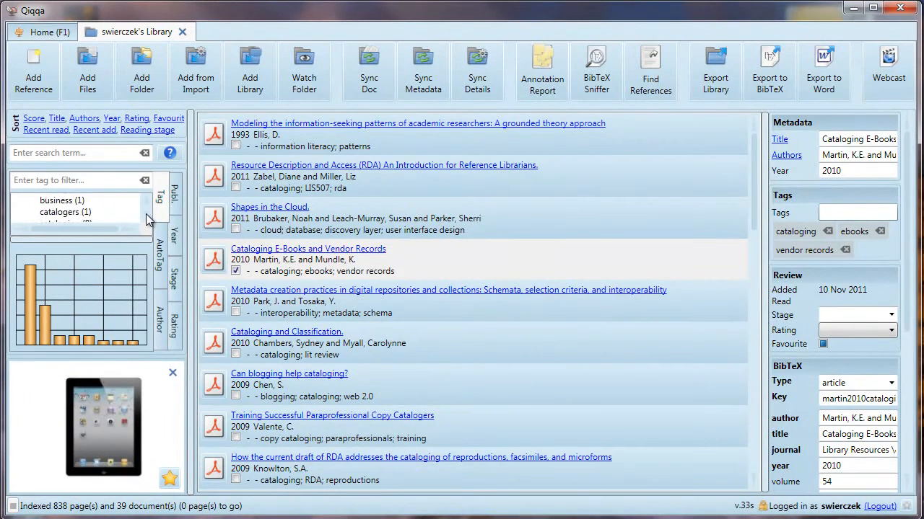
scroll(145, 219, down, 4)
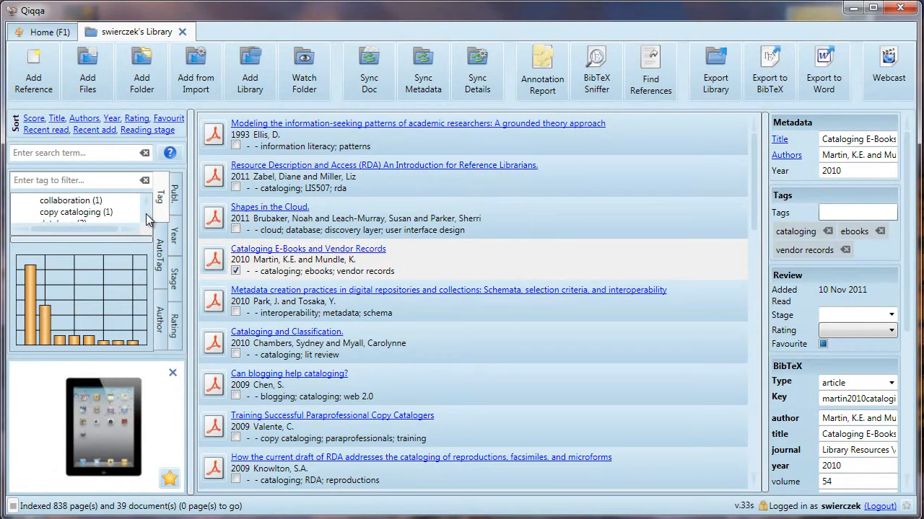
scroll(146, 219, down, 2)
scroll(147, 220, down, 1)
scroll(147, 220, down, 1)
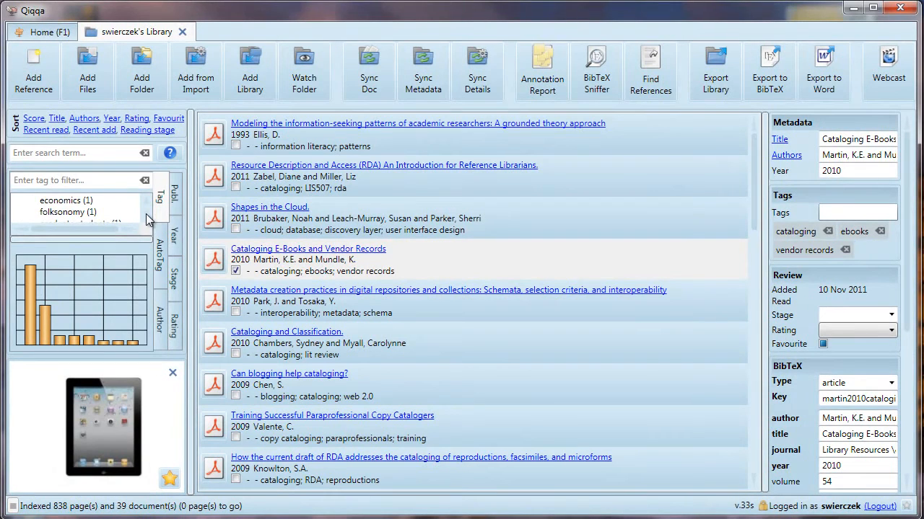
scroll(147, 219, down, 2)
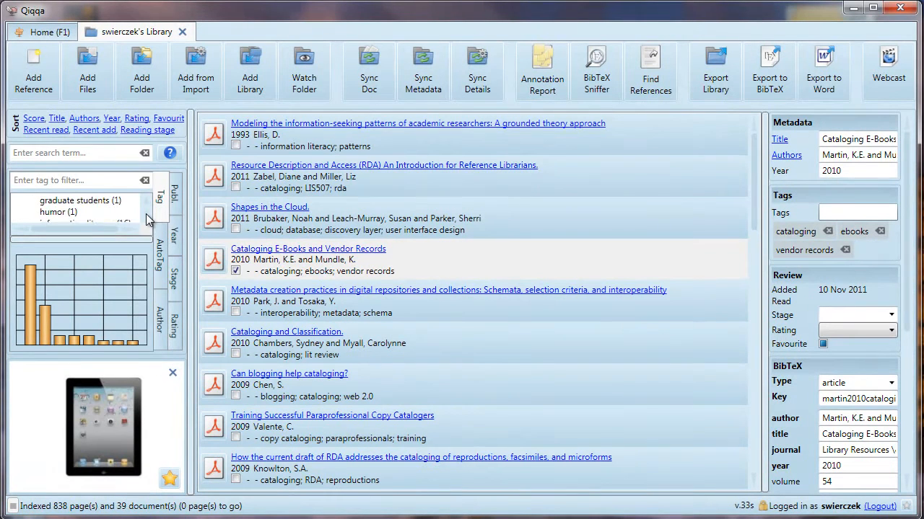
- Display the library's AutoTags and view the AutoTag black/whitelists, closing them without saving
click(159, 254)
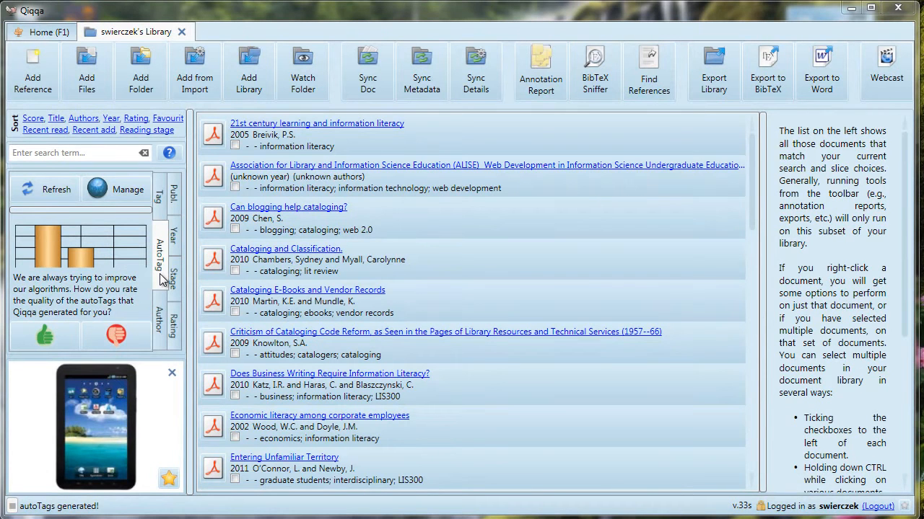
mouse_move(46, 261)
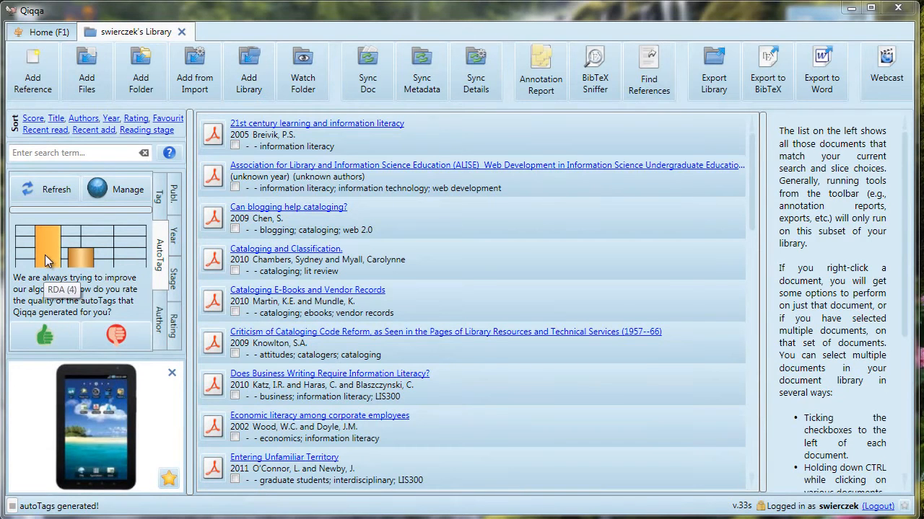
mouse_move(80, 264)
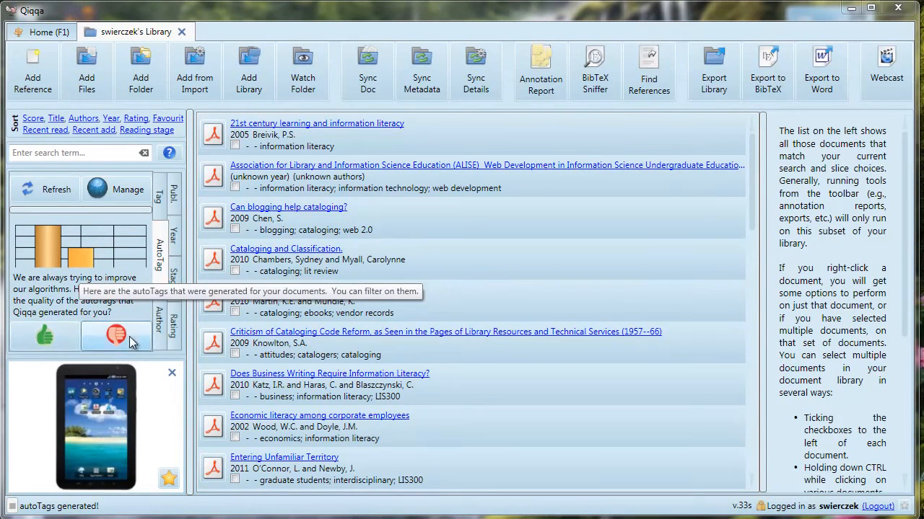
click(123, 187)
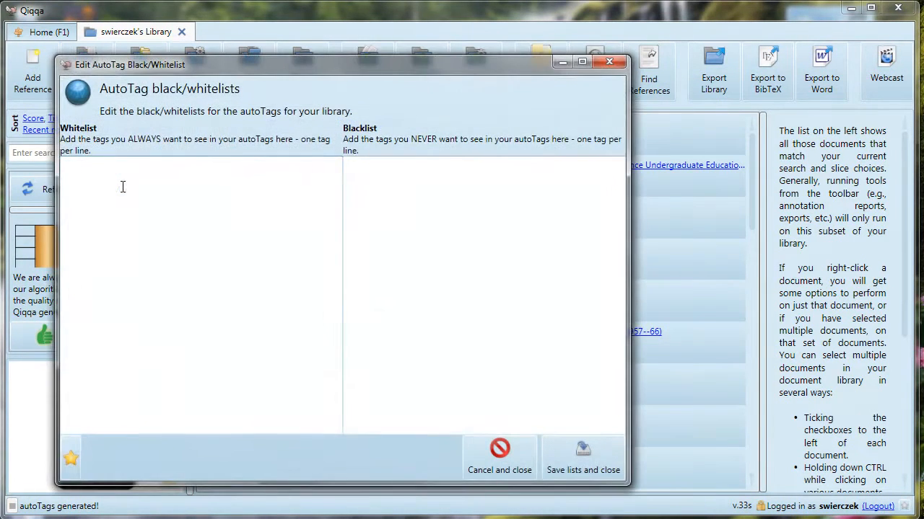
click(495, 469)
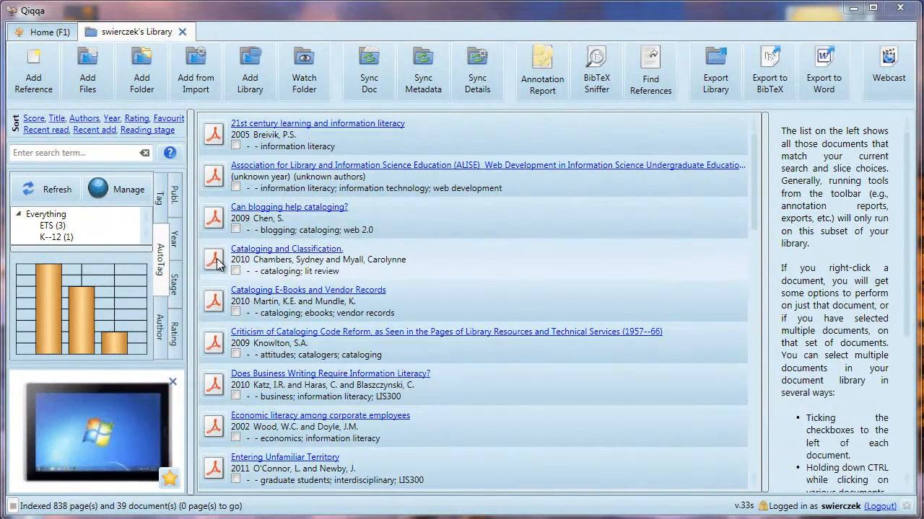
- Open the article "Entering Unfamiliar Territory" from the library and return to it after viewing the home page
mouse_move(217, 263)
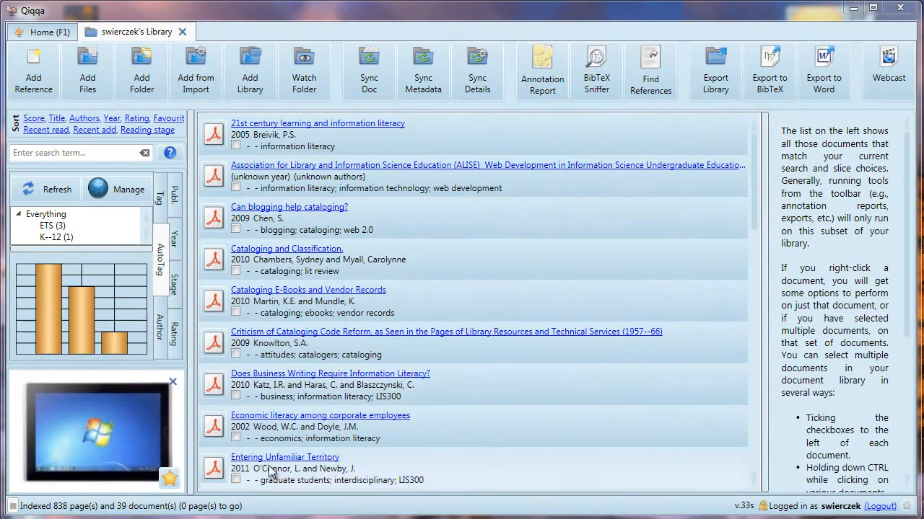
click(274, 461)
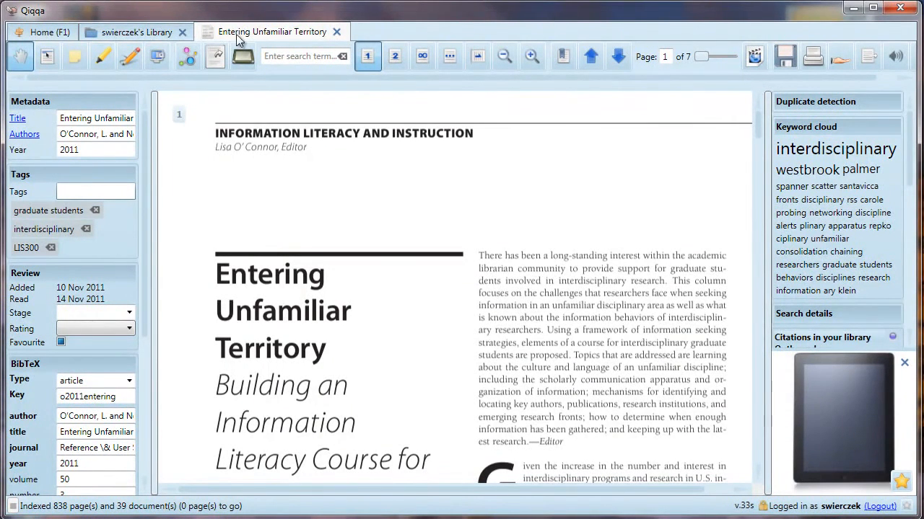
click(144, 35)
click(36, 36)
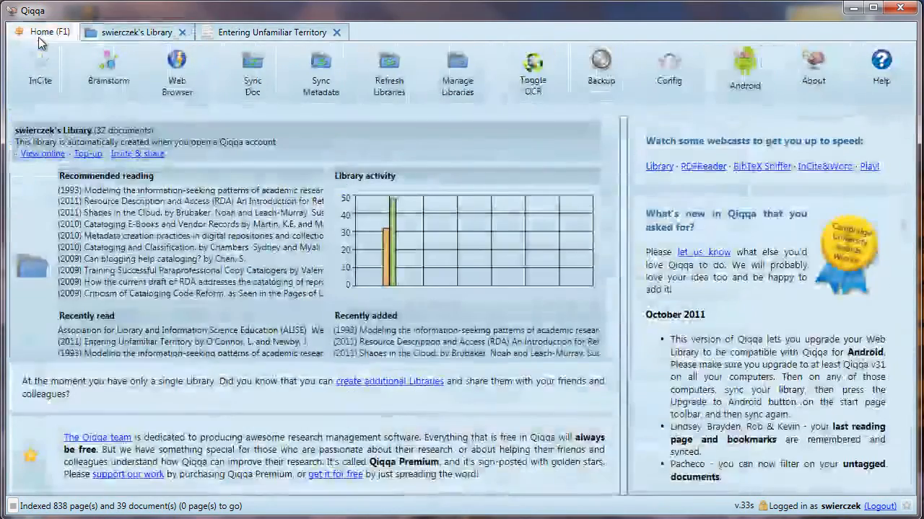
click(229, 31)
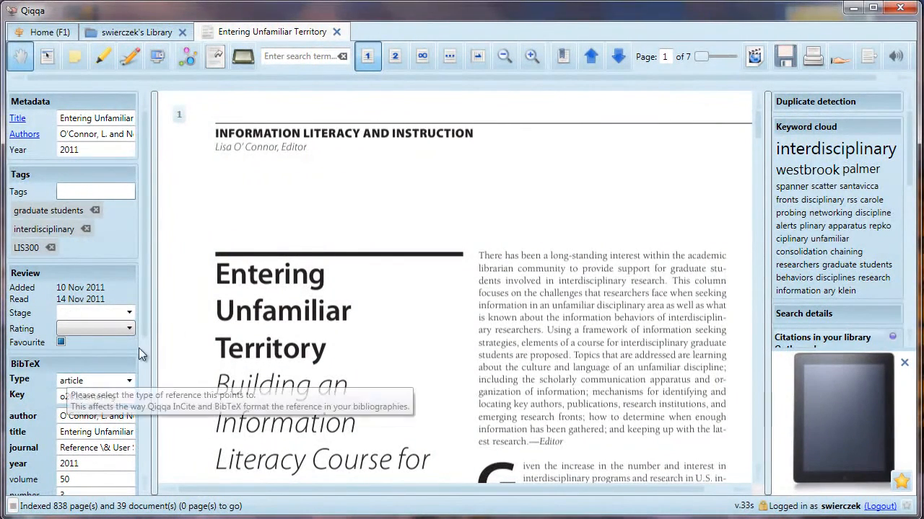
- Examine the article's BibTeX details, keyword cloud, library citations and similar Google Scholar papers, closing the advertisement
drag(147, 281, 131, 460)
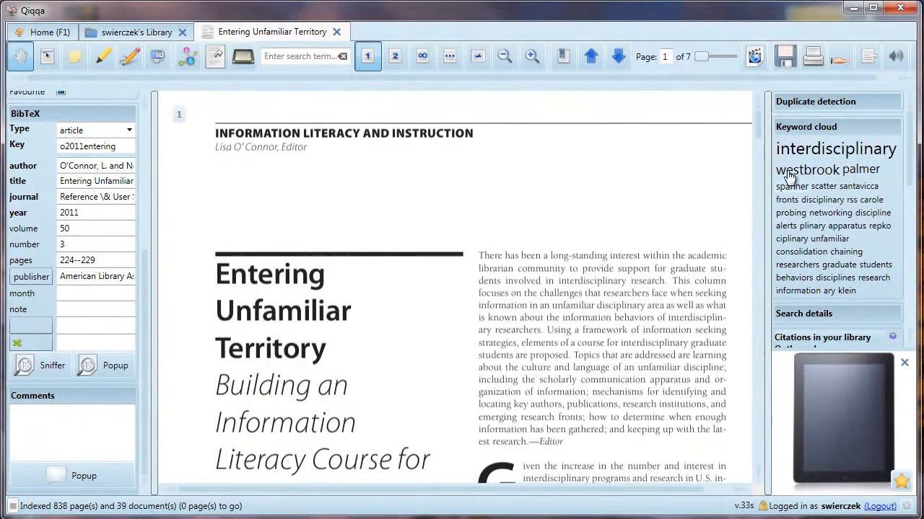
mouse_move(823, 107)
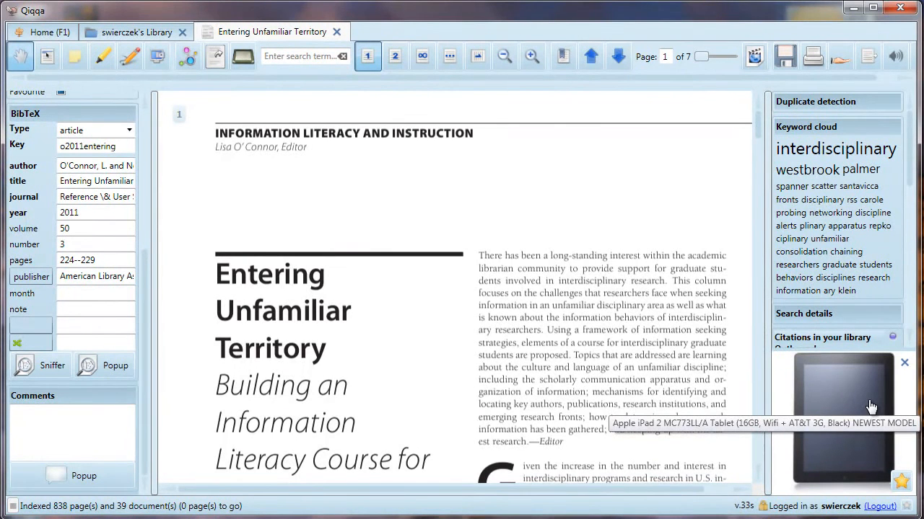
click(905, 365)
drag(911, 182, 904, 236)
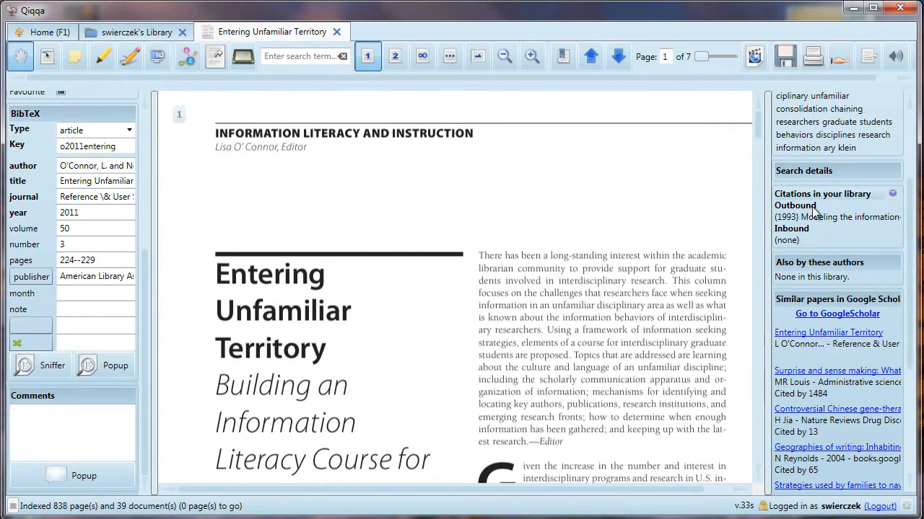
mouse_move(829, 222)
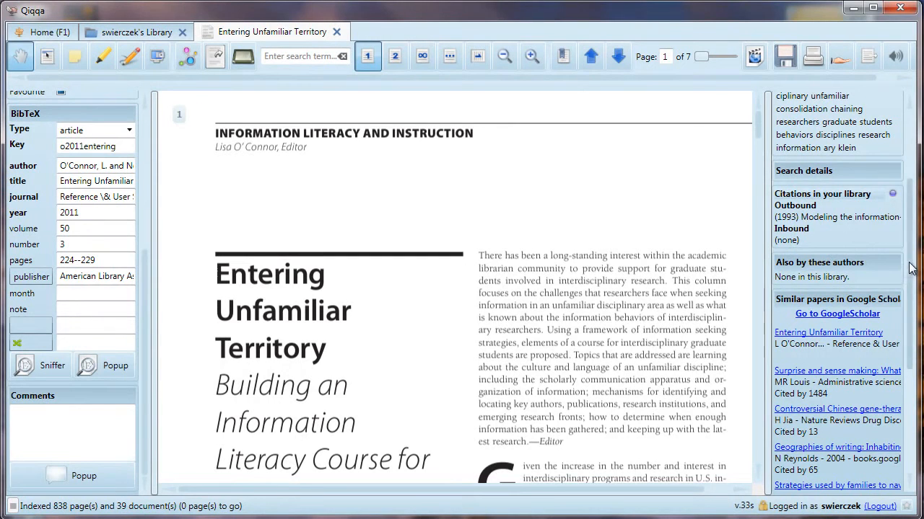
drag(911, 268, 908, 318)
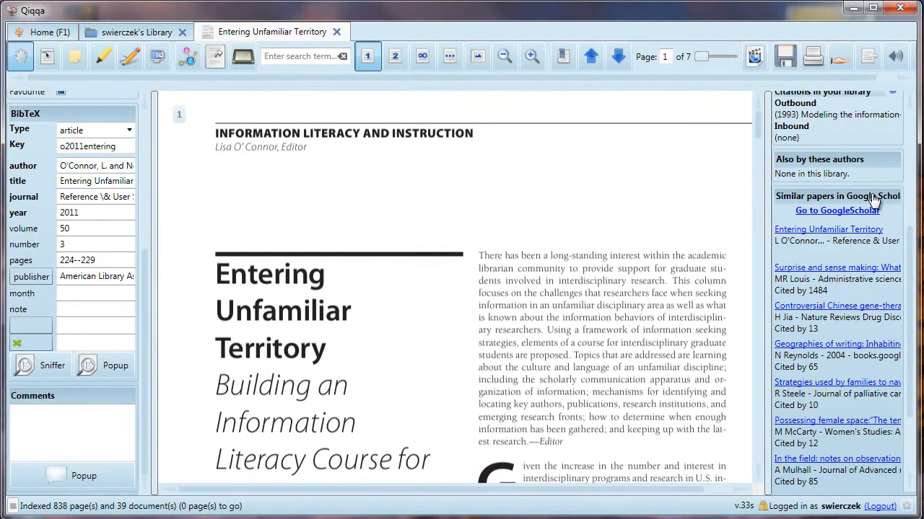
drag(910, 242, 911, 309)
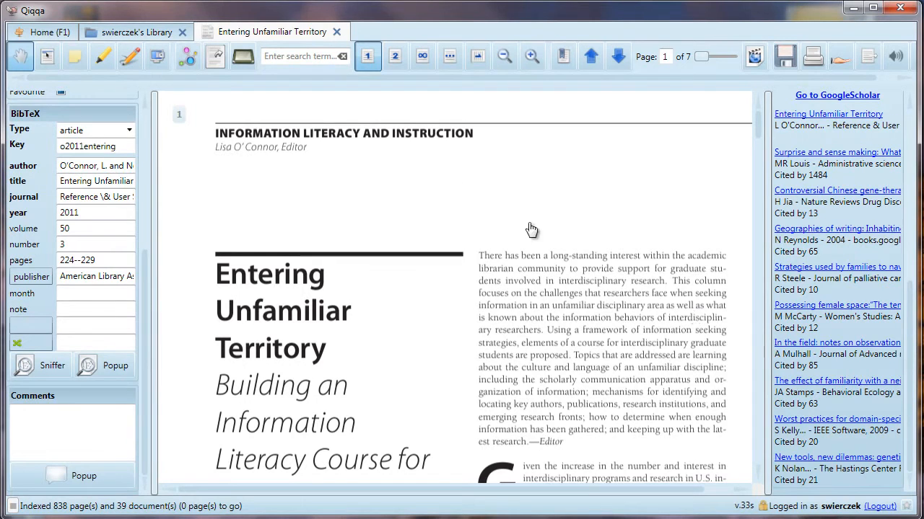
- Try the expanded reading view on the article and restore the normal view
click(241, 63)
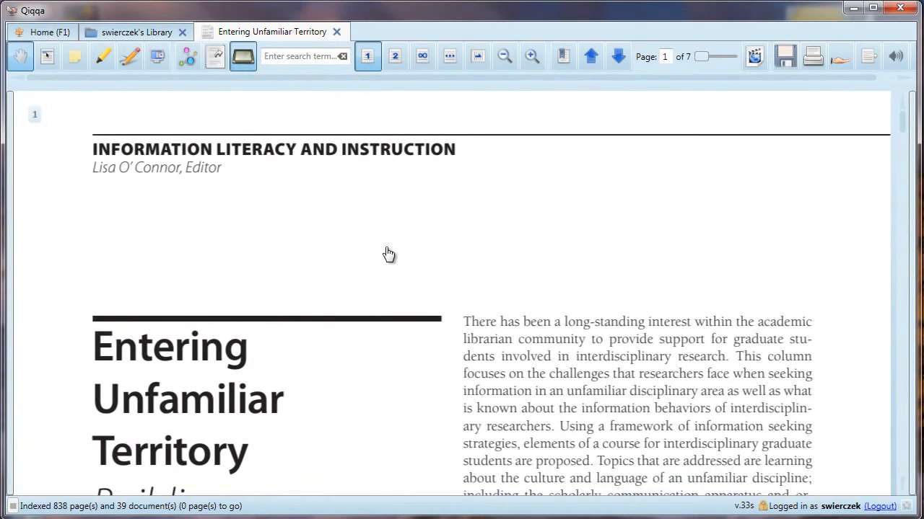
scroll(383, 253, down, 3)
scroll(386, 255, up, 3)
click(241, 63)
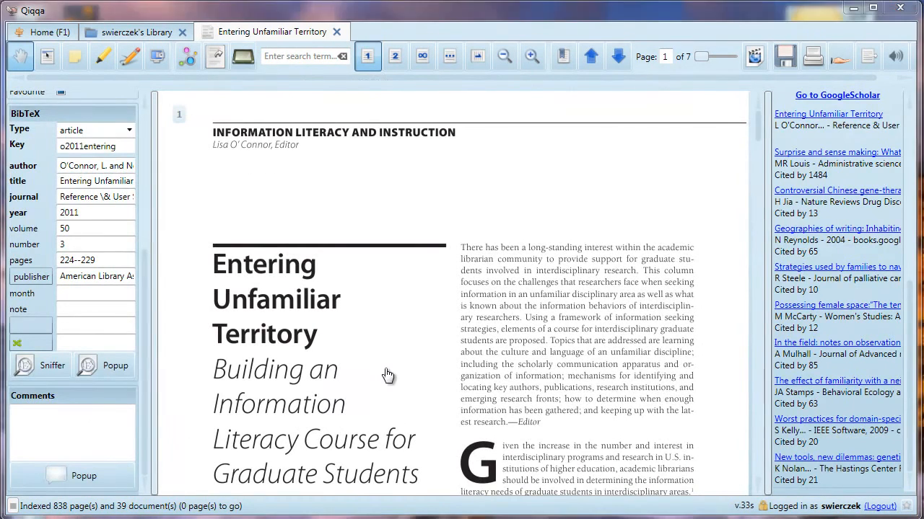
- Switch the article to the expanded reading view and move around its first page with the hand tool
click(242, 58)
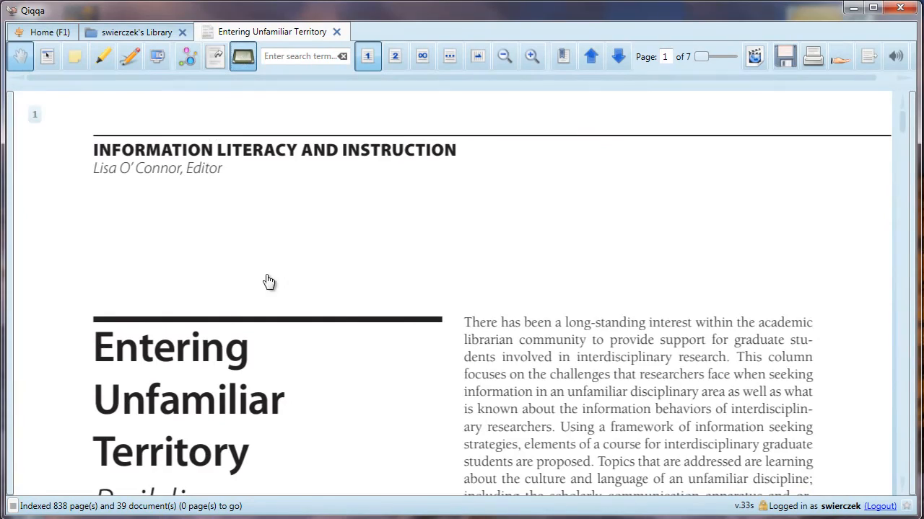
drag(339, 398, 375, 391)
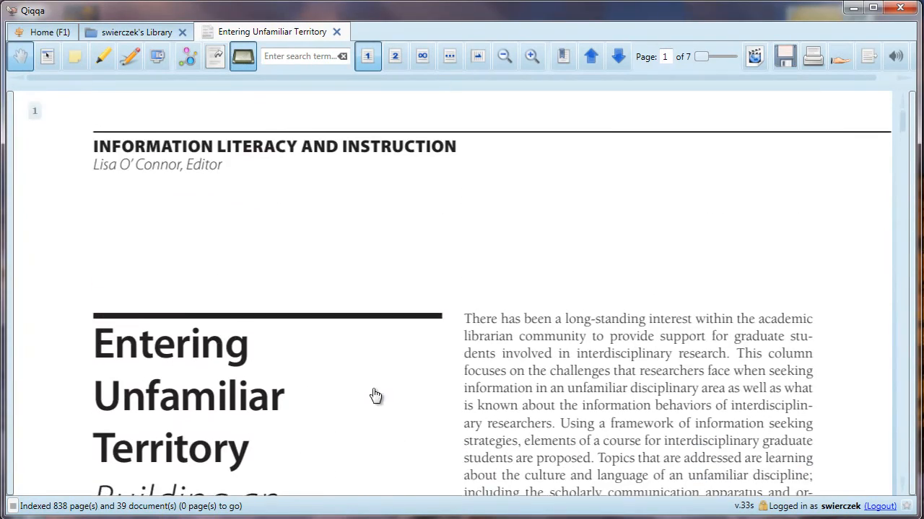
scroll(398, 408, down, 3)
drag(545, 238, 544, 476)
scroll(540, 375, down, 3)
scroll(536, 372, up, 3)
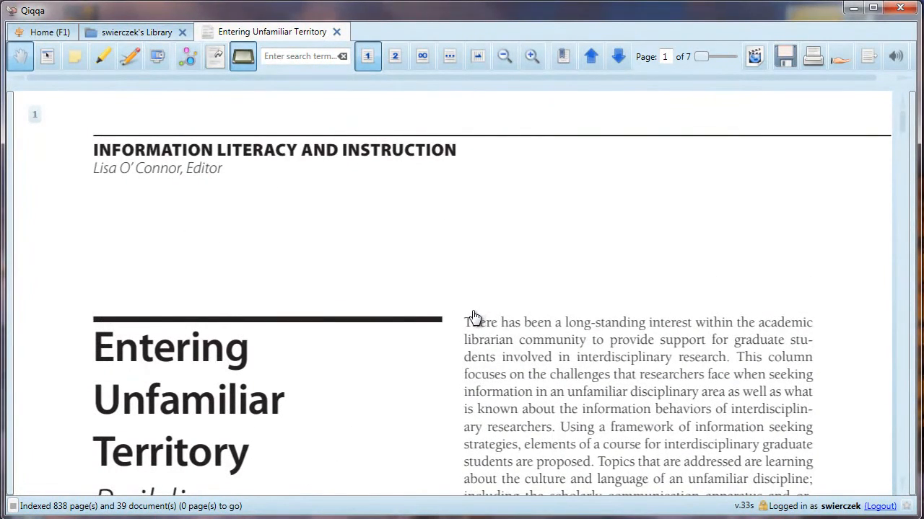
- Select the abstract and then single words with the text selection tool, check the available text actions, and return to the hand tool
click(48, 61)
scroll(534, 311, down, 1)
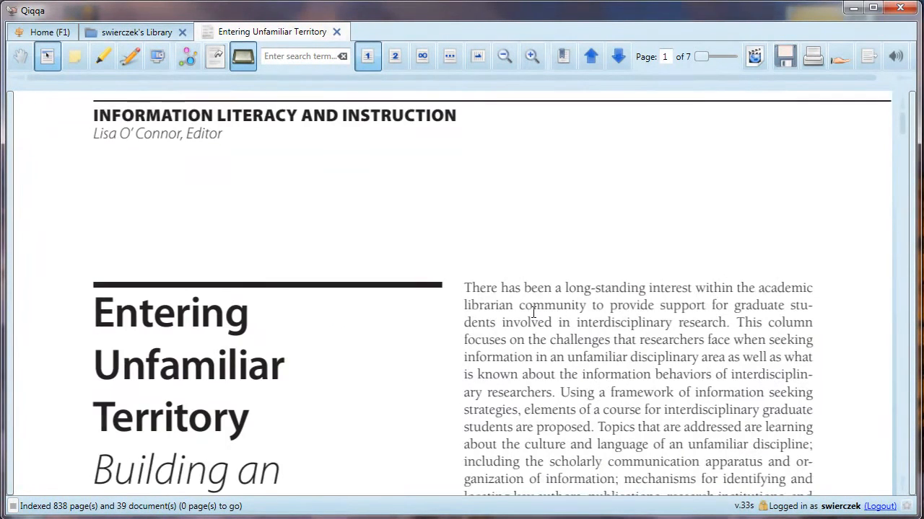
scroll(534, 312, down, 1)
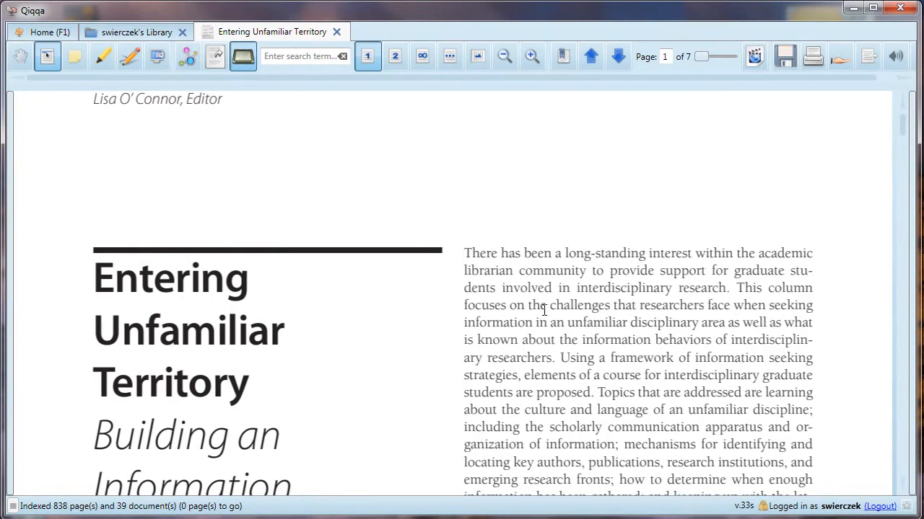
drag(462, 246, 786, 445)
right_click(566, 326)
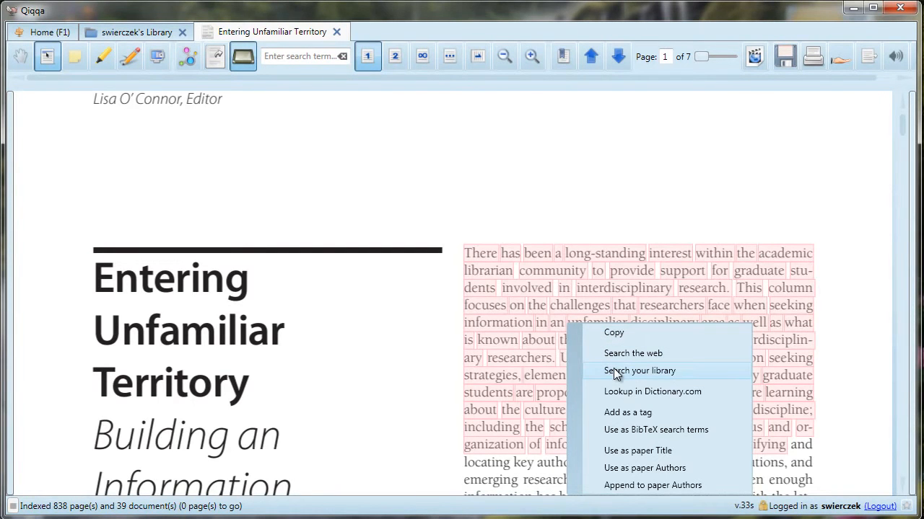
click(581, 256)
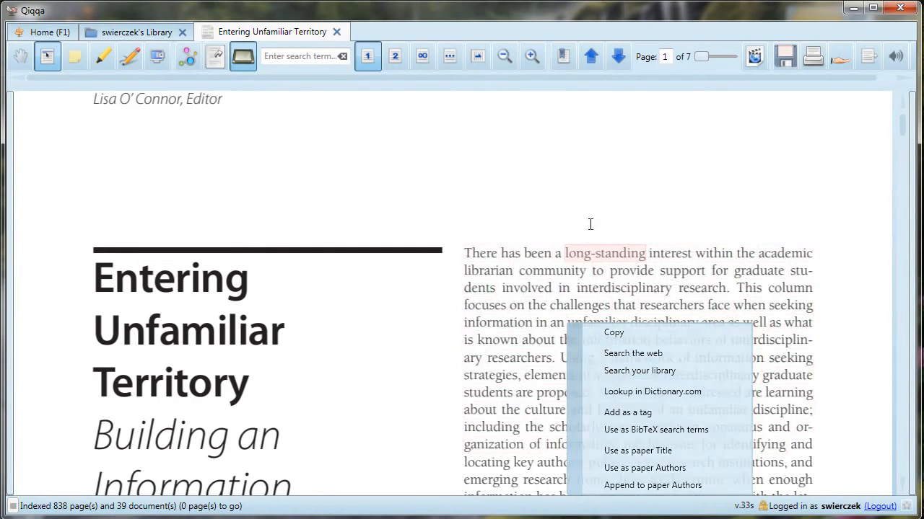
right_click(553, 270)
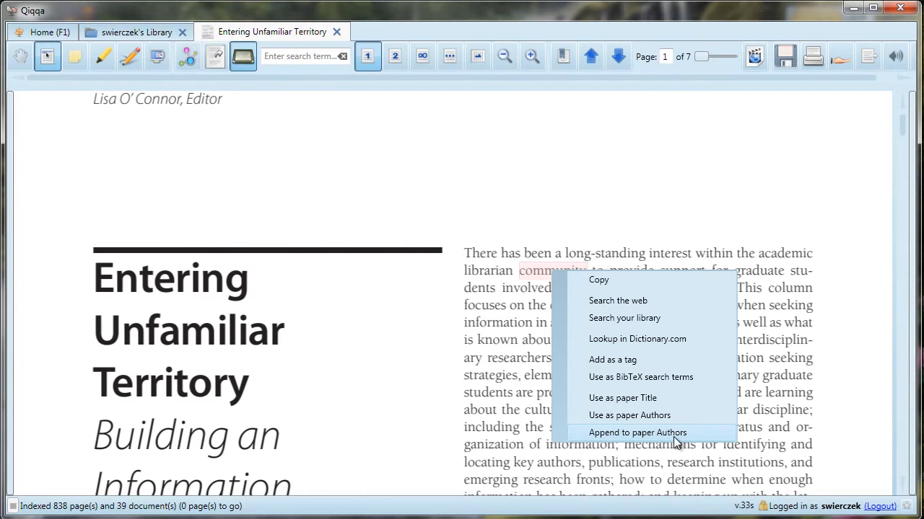
click(15, 56)
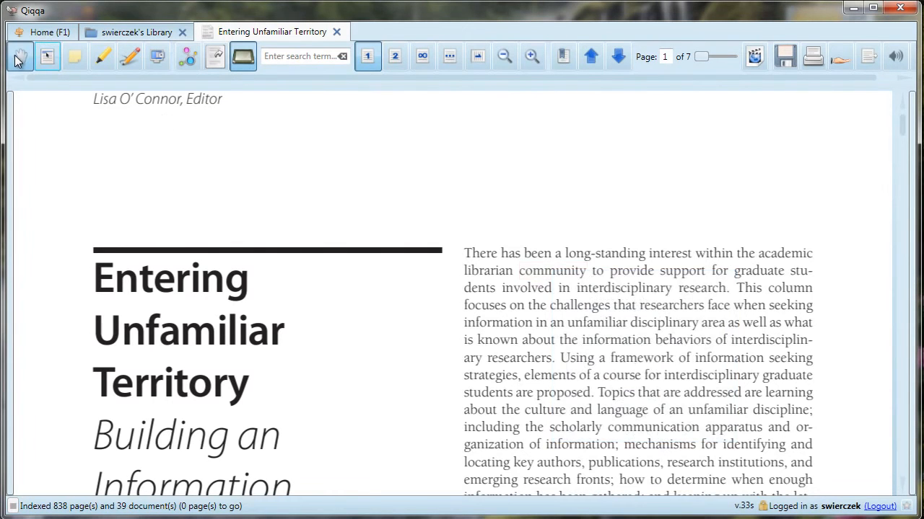
- Annotate the "Recent studies" paragraph on page 1 with the tag "tagging" and the comment "this is a statement of the author's thesis"
scroll(369, 282, down, 1)
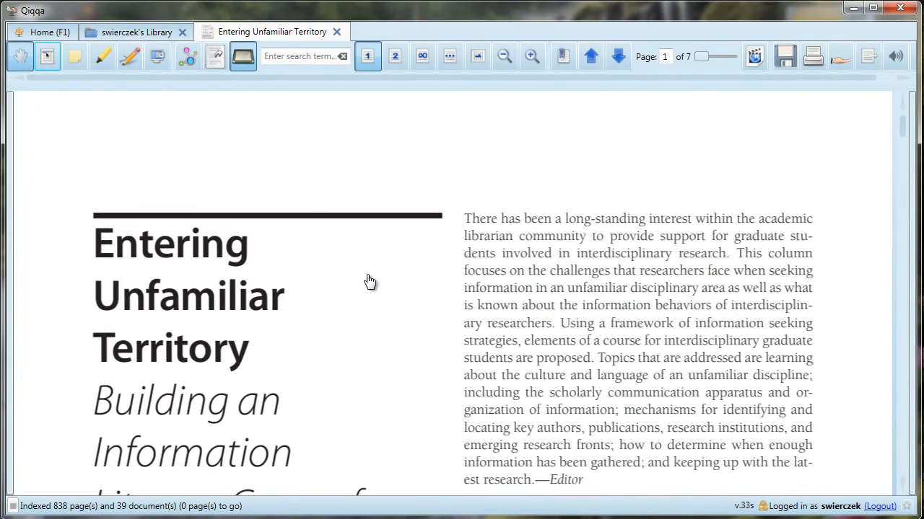
scroll(369, 282, down, 15)
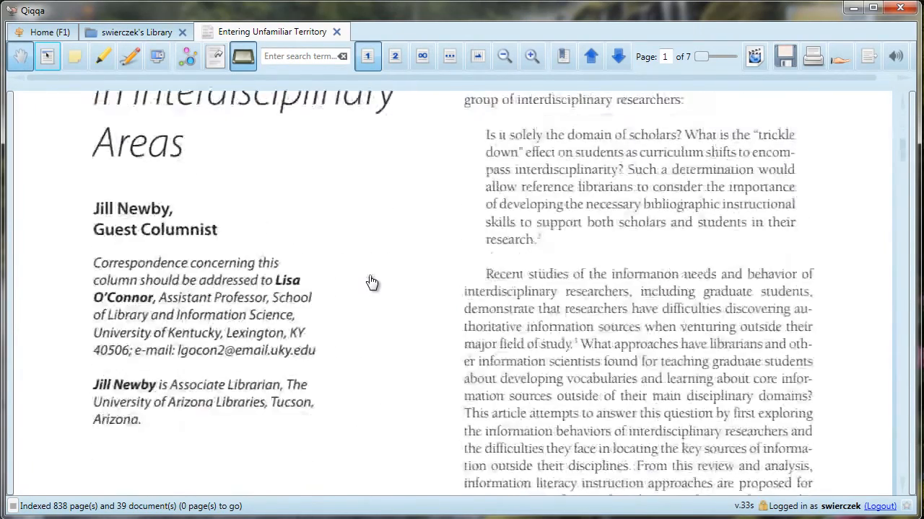
scroll(371, 282, up, 2)
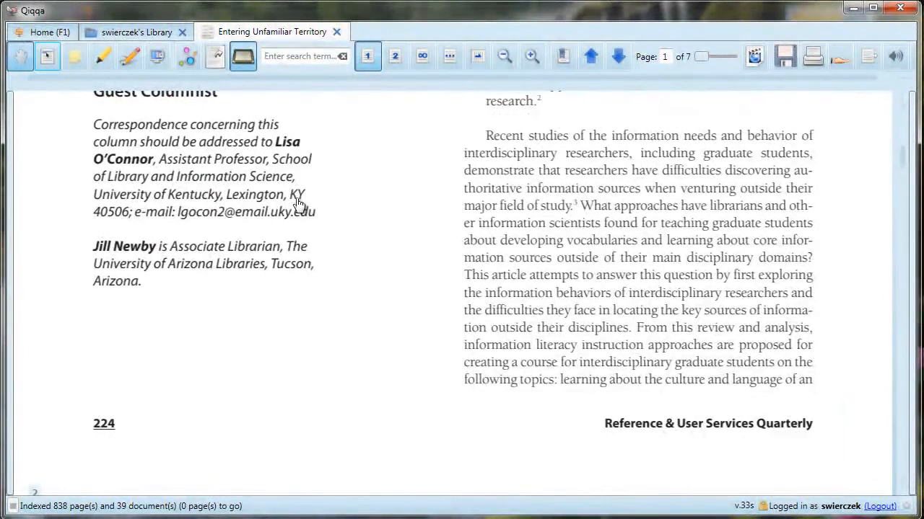
click(74, 57)
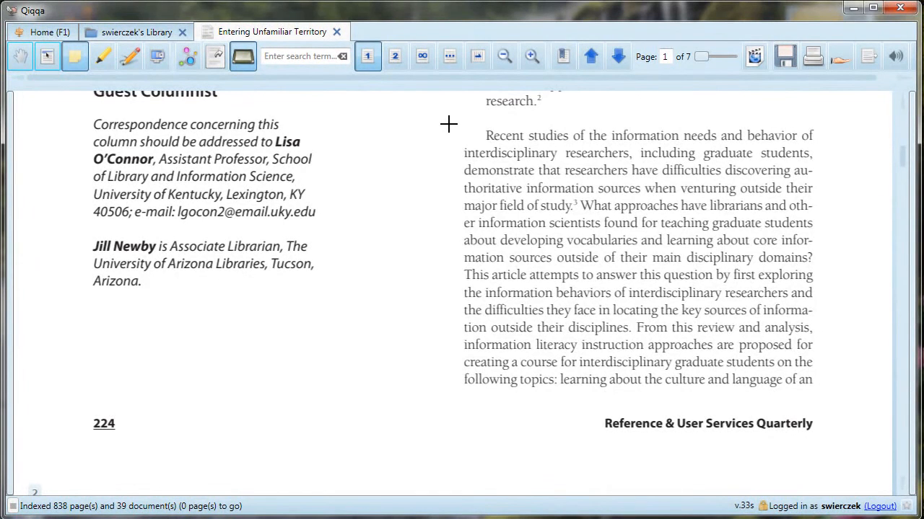
mouse_move(448, 124)
mouse_down()
mouse_move(457, 262)
mouse_move(727, 393)
mouse_move(830, 394)
mouse_up()
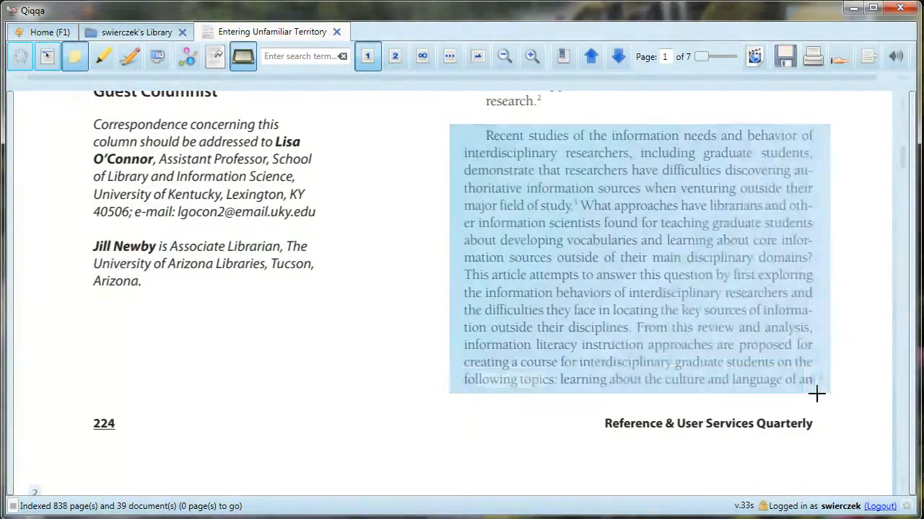
click(528, 381)
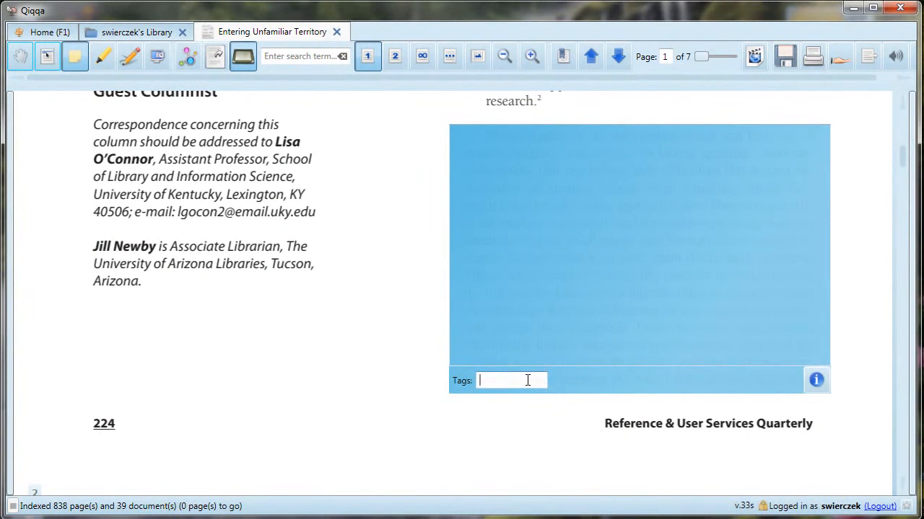
text(tagging)
key(Return)
click(513, 160)
text(this is a)
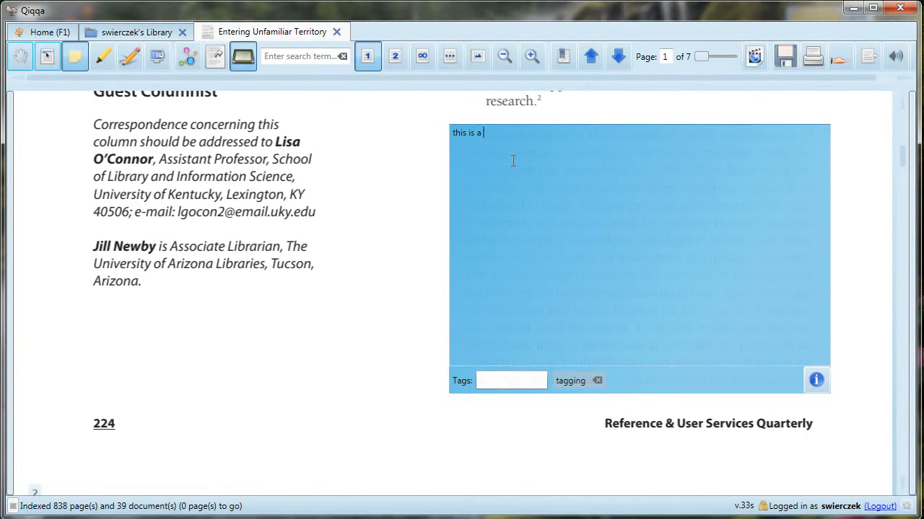
text( statement of the author's thesis)
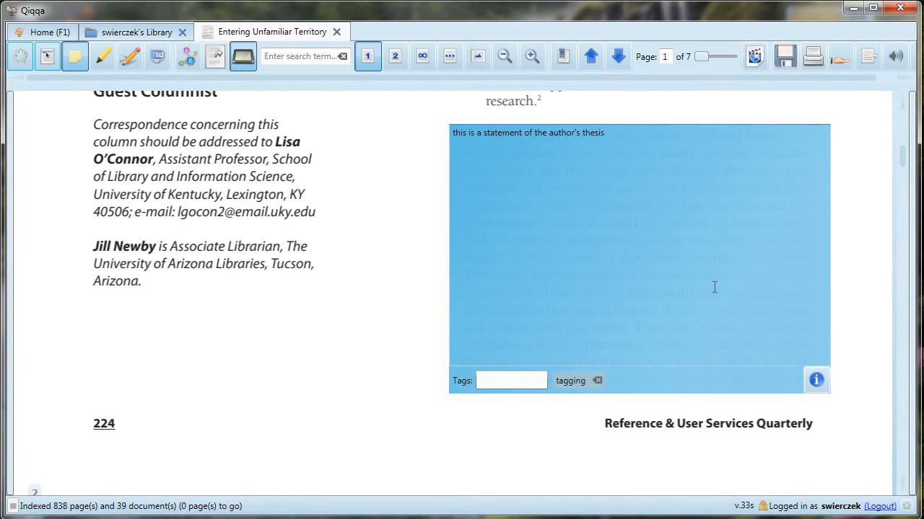
- Set the new annotation's color to pink and its rating to 4, and return to the hand tool
click(817, 381)
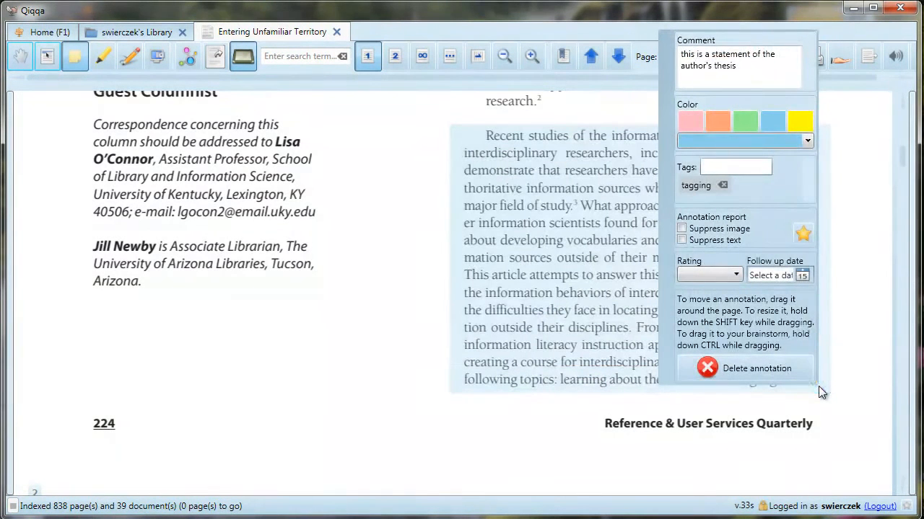
click(691, 122)
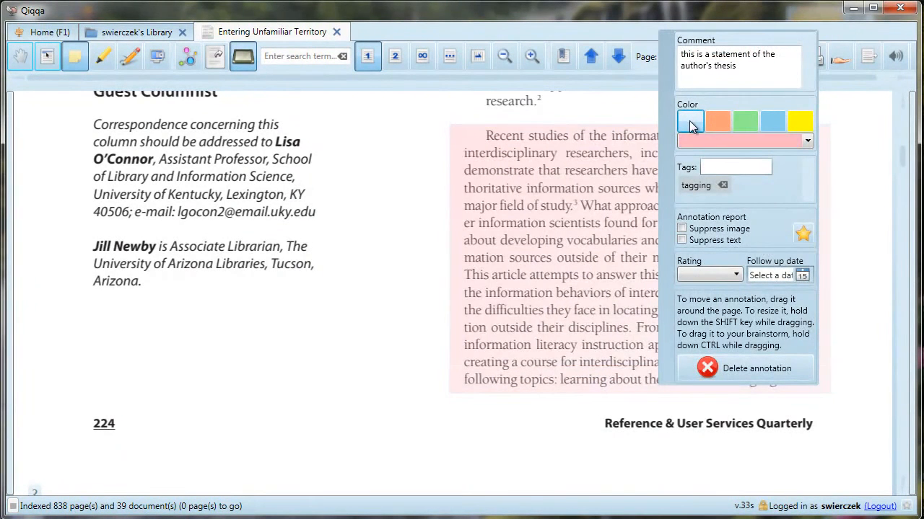
click(742, 167)
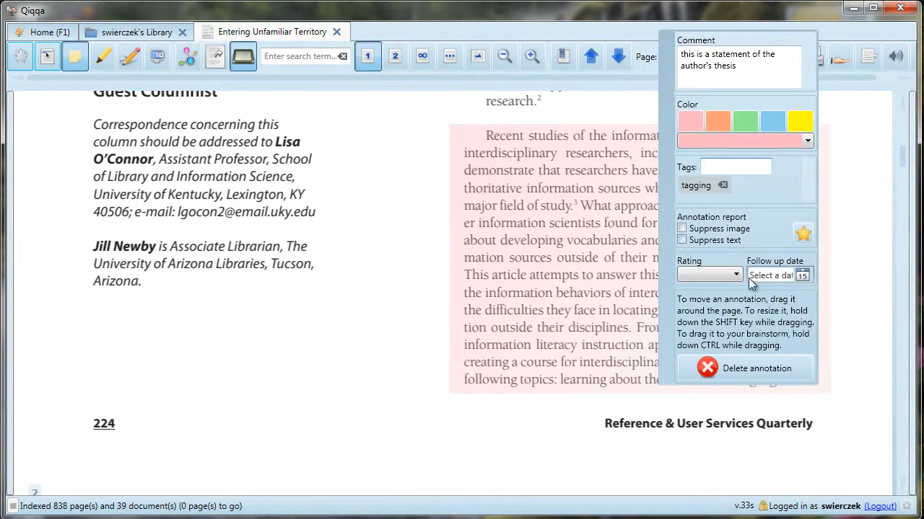
click(736, 275)
click(725, 326)
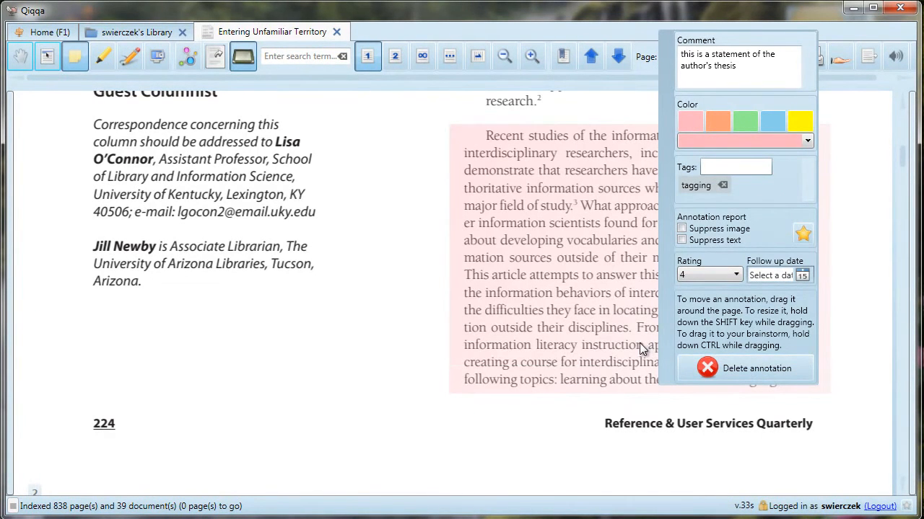
click(19, 58)
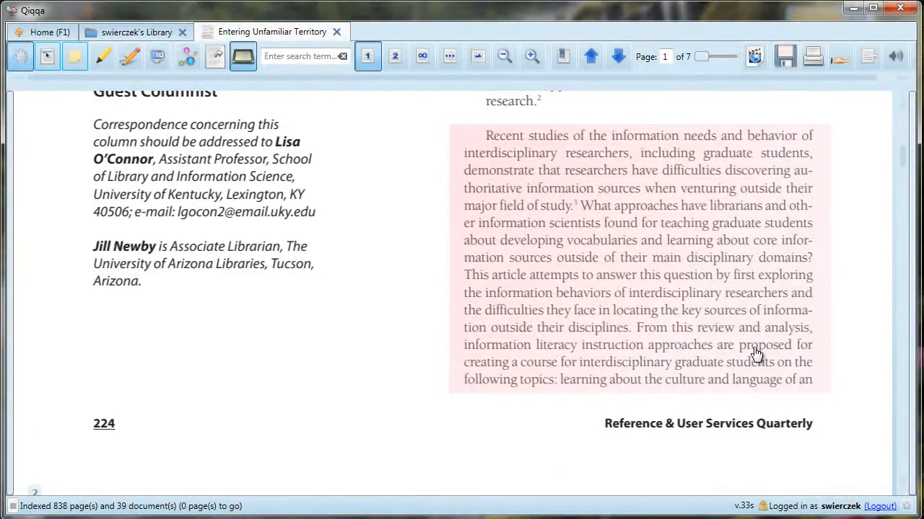
- Highlight only the opening words through "describes interdisciplinary research as" under "Challenges of Interdisciplinary Research" on page 2
scroll(196, 219, down, 6)
click(101, 57)
drag(93, 252, 421, 254)
click(350, 304)
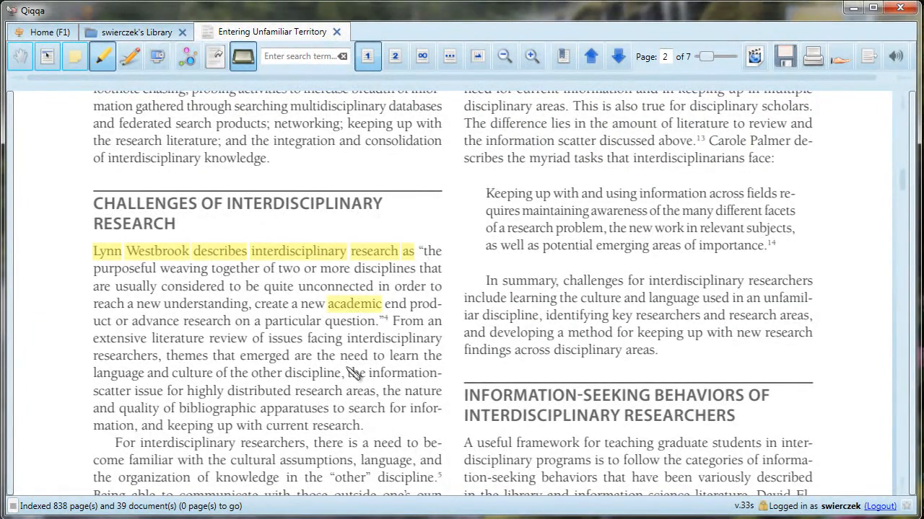
click(372, 306)
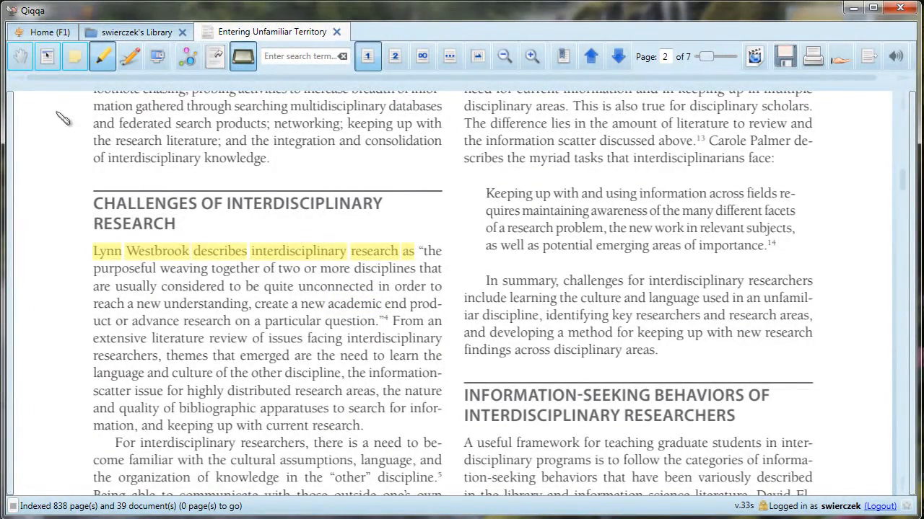
click(16, 62)
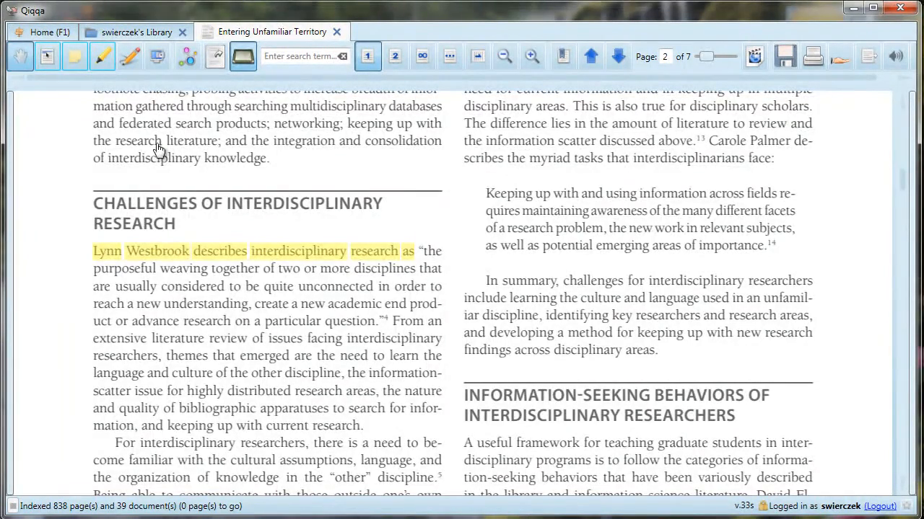
- Handwrite a small ink note in the outer margin of page 2 beside the "For interdisciplinary researchers" paragraph
scroll(259, 305, down, 4)
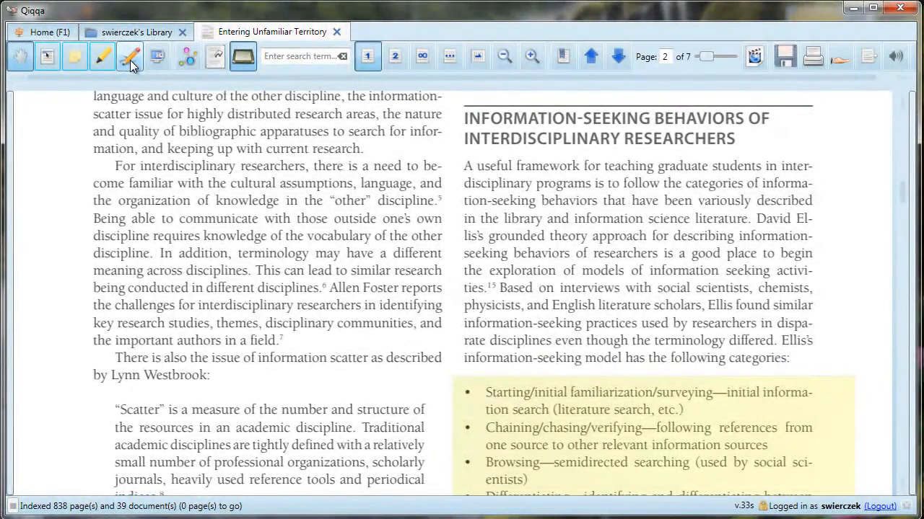
click(131, 62)
mouse_move(30, 192)
mouse_down()
mouse_move(20, 205)
mouse_move(29, 192)
mouse_move(38, 205)
mouse_move(61, 204)
mouse_up()
click(26, 60)
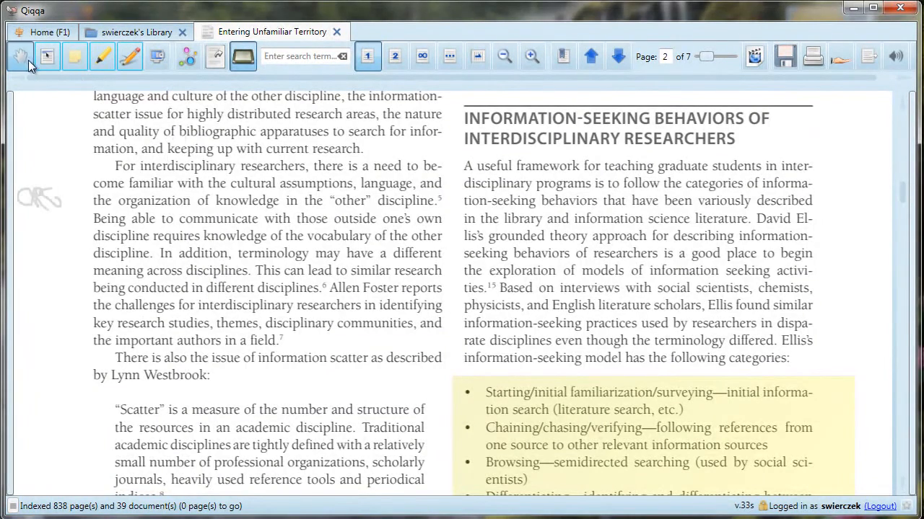
- Copy a snapshot of the highlighted "Opening or beginning exploration" bullet list on page 3 and search the library for documents citing the article
click(157, 55)
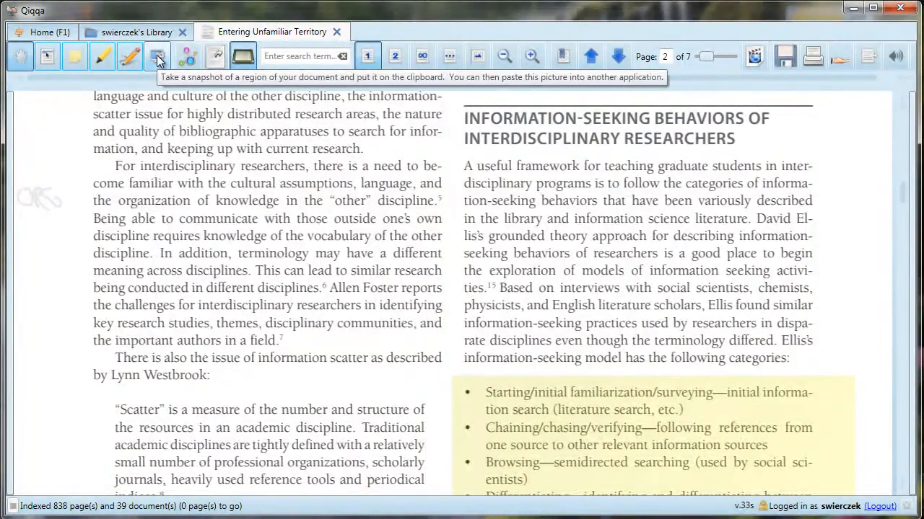
scroll(326, 196, down, 5)
scroll(323, 195, down, 7)
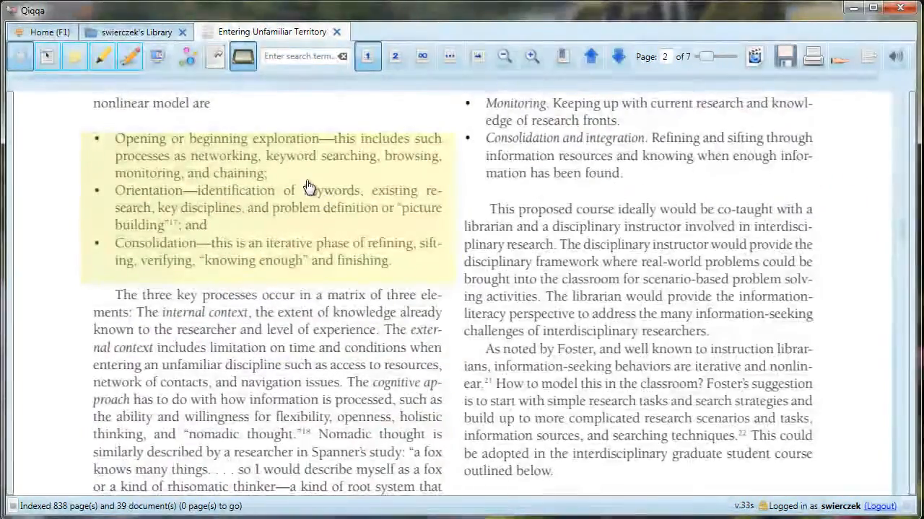
click(154, 61)
drag(82, 127, 454, 271)
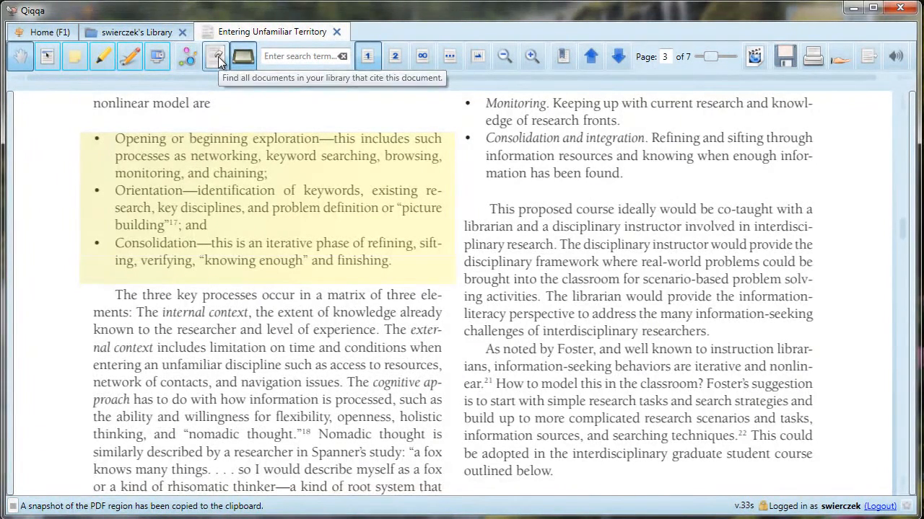
click(217, 57)
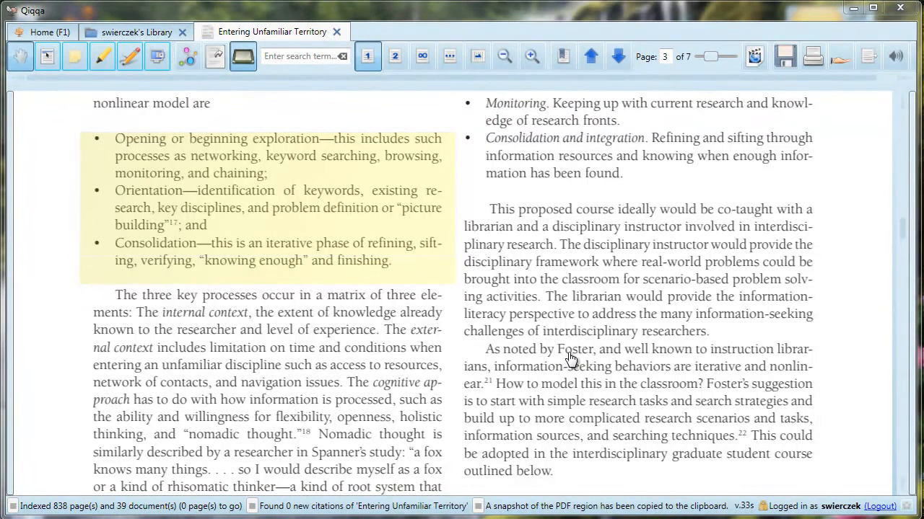
- View the article in the two-page layout, in the overview of all pages, and in the whole-page layout
click(398, 60)
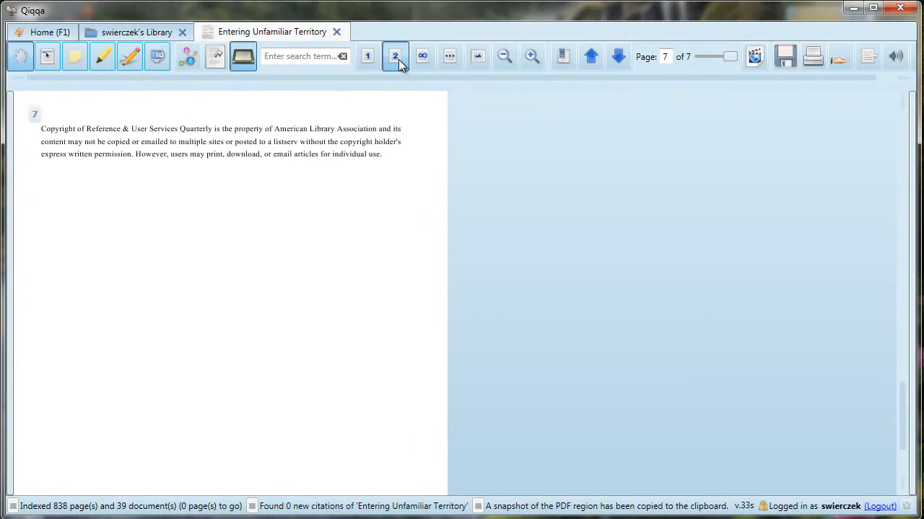
scroll(393, 279, up, 5)
scroll(395, 281, up, 10)
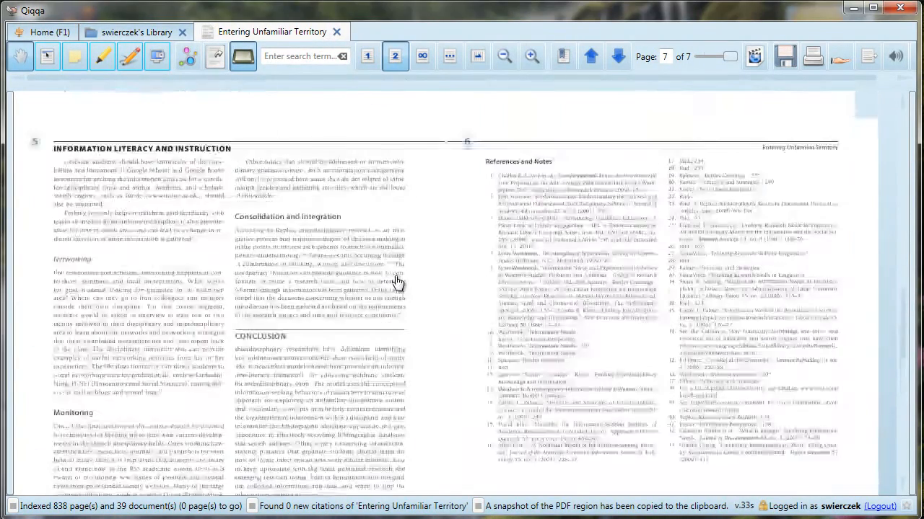
click(425, 58)
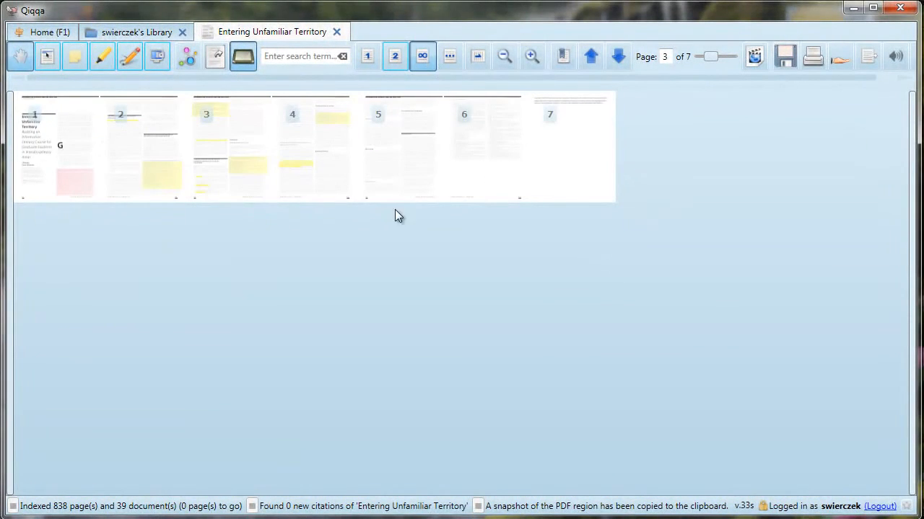
click(171, 180)
double_click(171, 181)
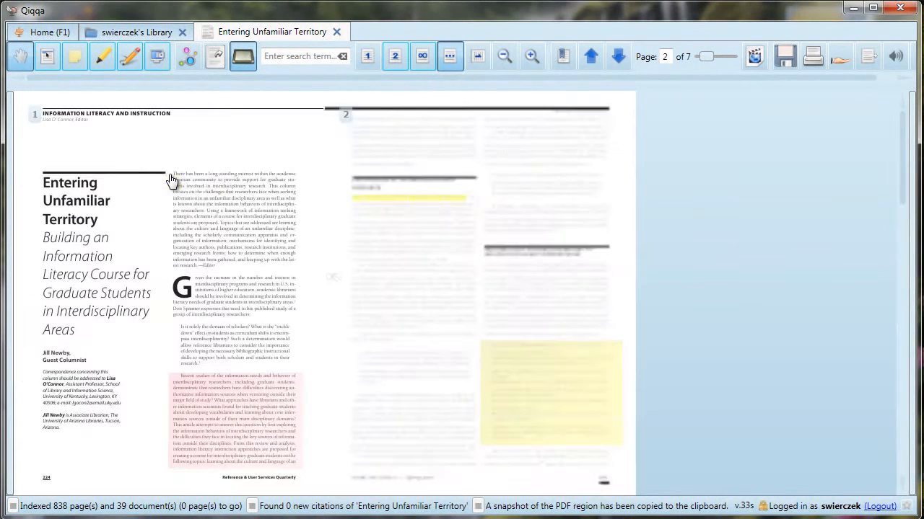
- Rotate page 2 through a full turn back to upright and zoom out the page view
click(476, 57)
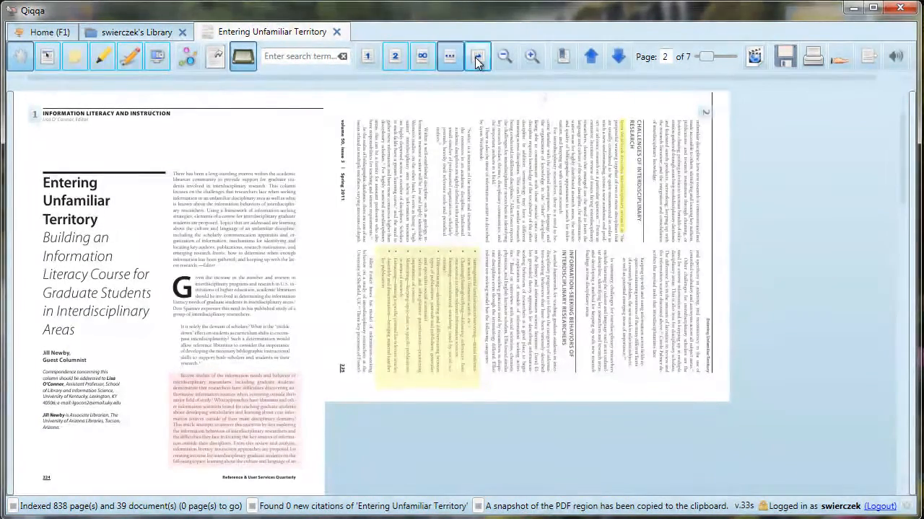
click(476, 58)
click(477, 59)
click(476, 59)
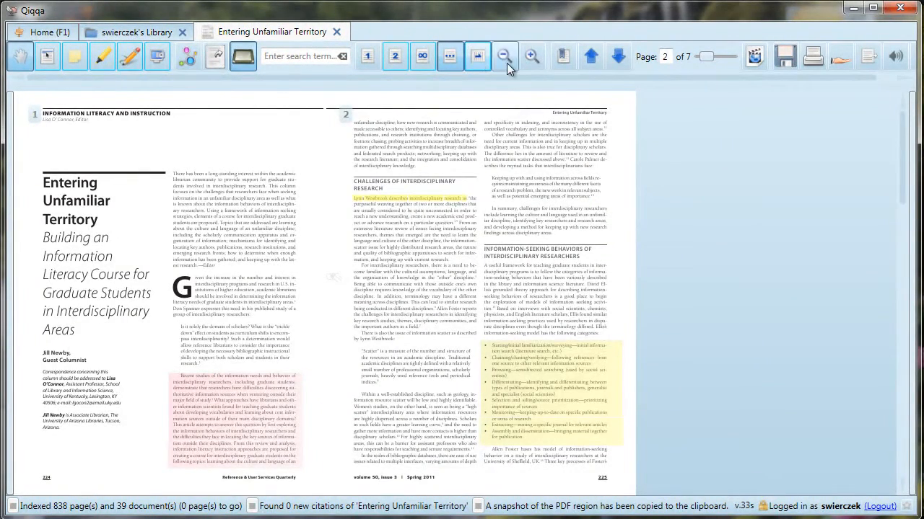
click(504, 58)
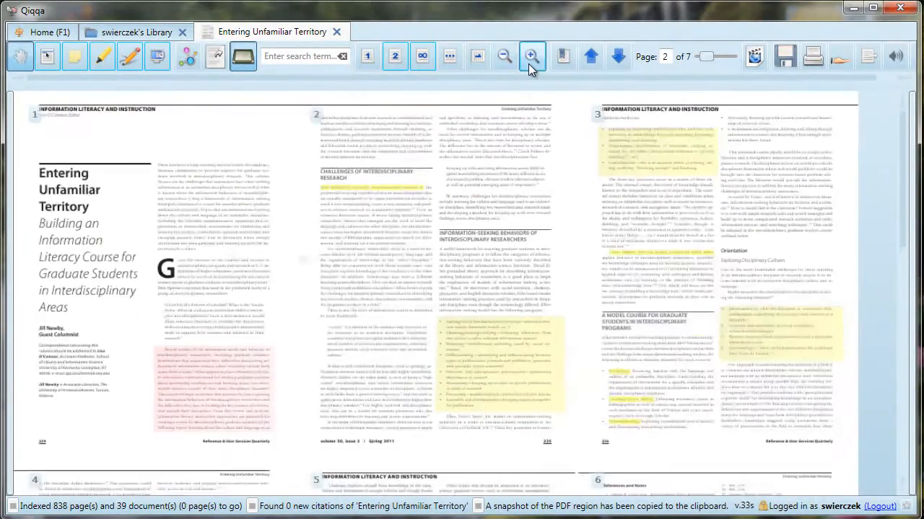
- Zoom in on the article and jump to its Conclusion section from the list of bookmarks and sections
click(529, 64)
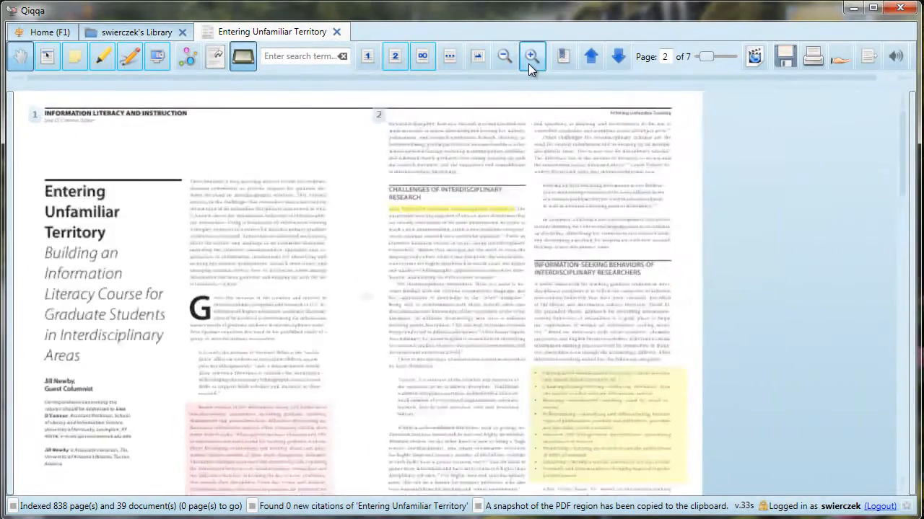
click(528, 63)
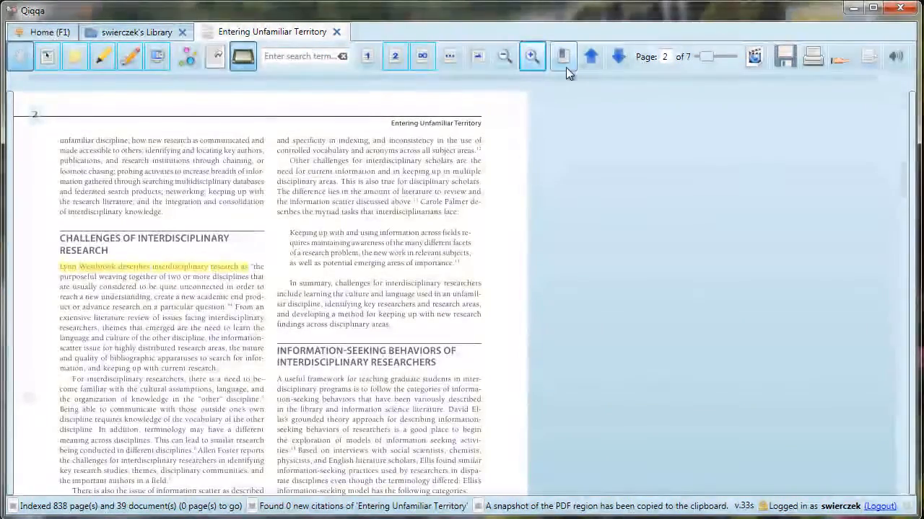
click(564, 57)
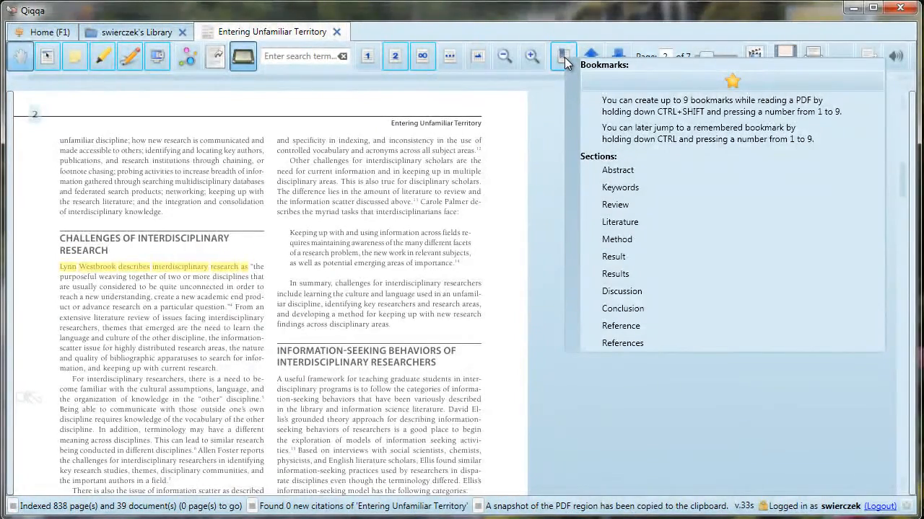
click(636, 310)
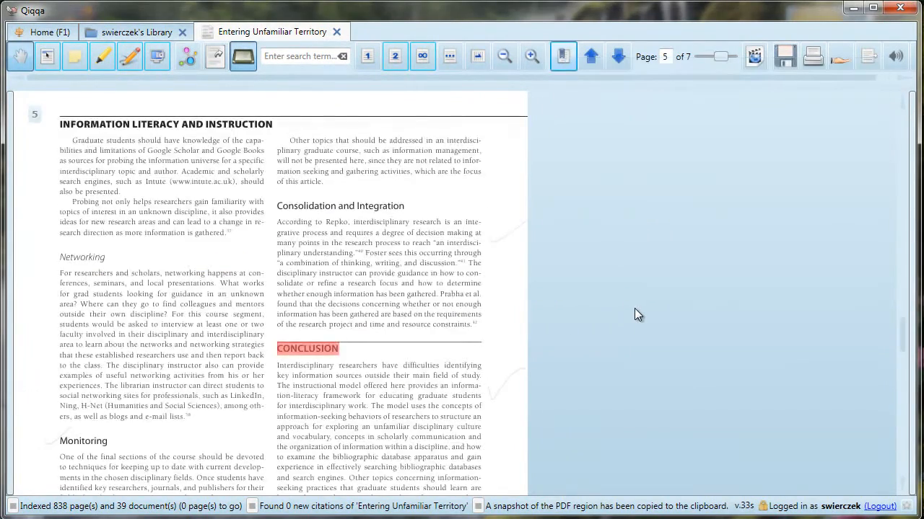
scroll(392, 356, down, 2)
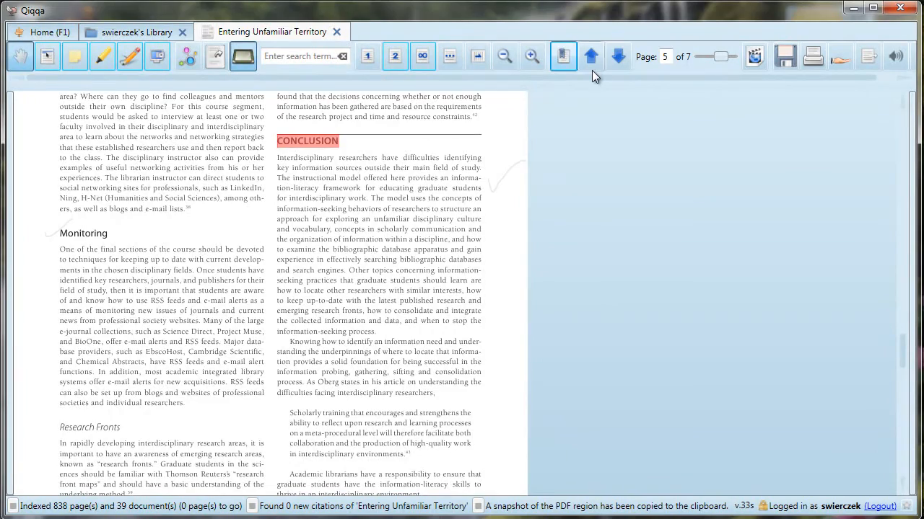
- Go back two pages to page 3, forward to page 4, and move to an earlier page with the page slider
click(592, 65)
click(591, 65)
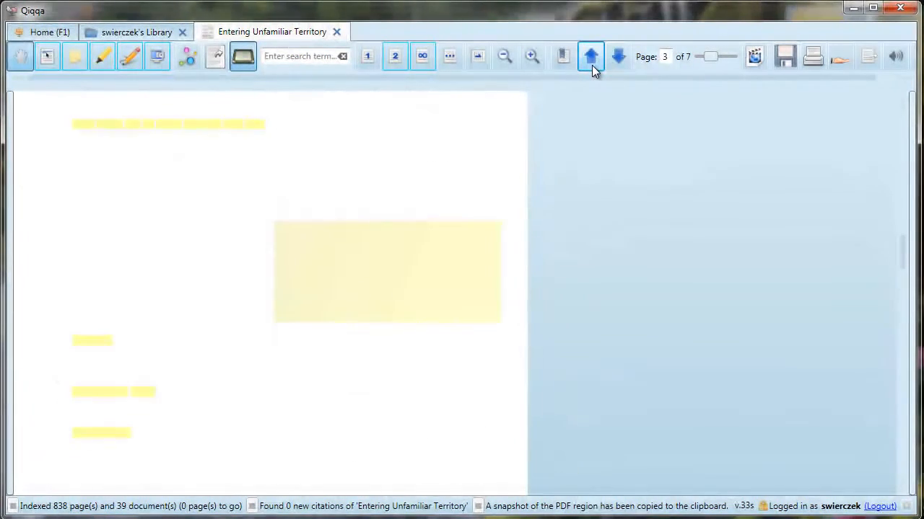
click(618, 64)
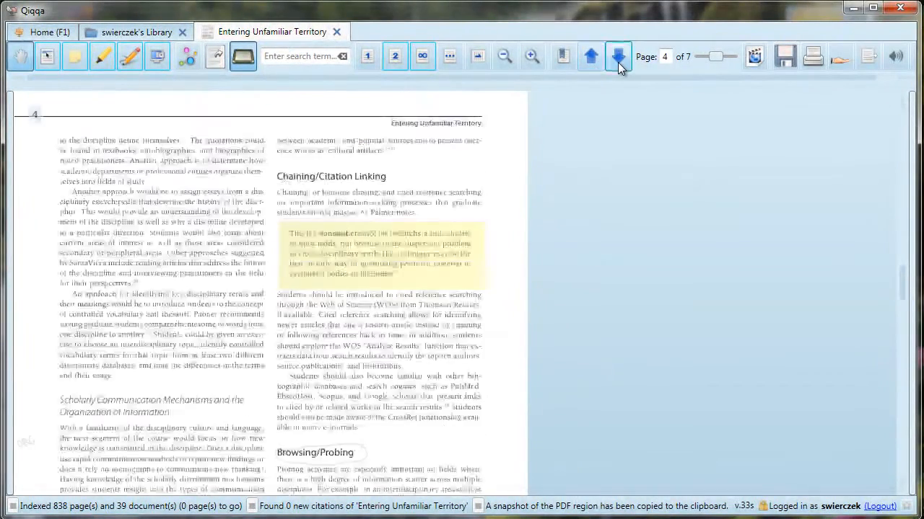
drag(718, 55, 709, 55)
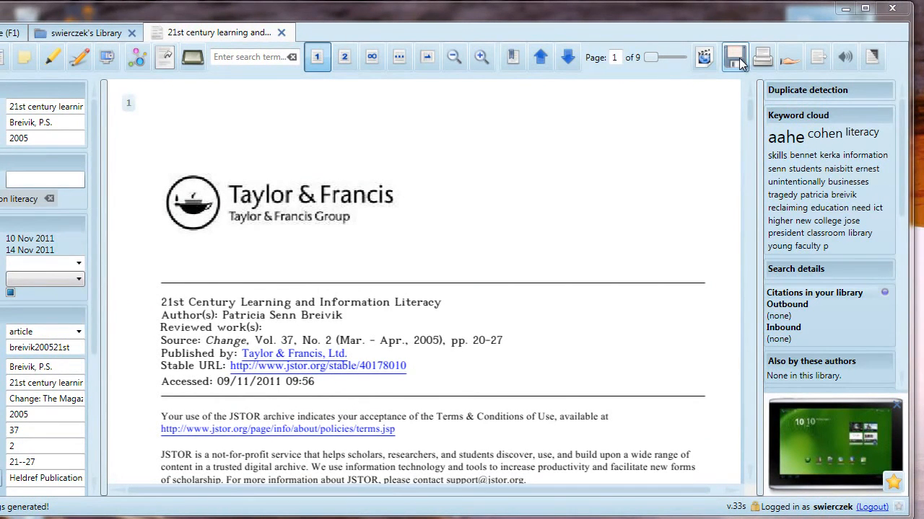
- Share the article "21st century learning and information literacy" online and dismiss the sharing dialog
click(788, 64)
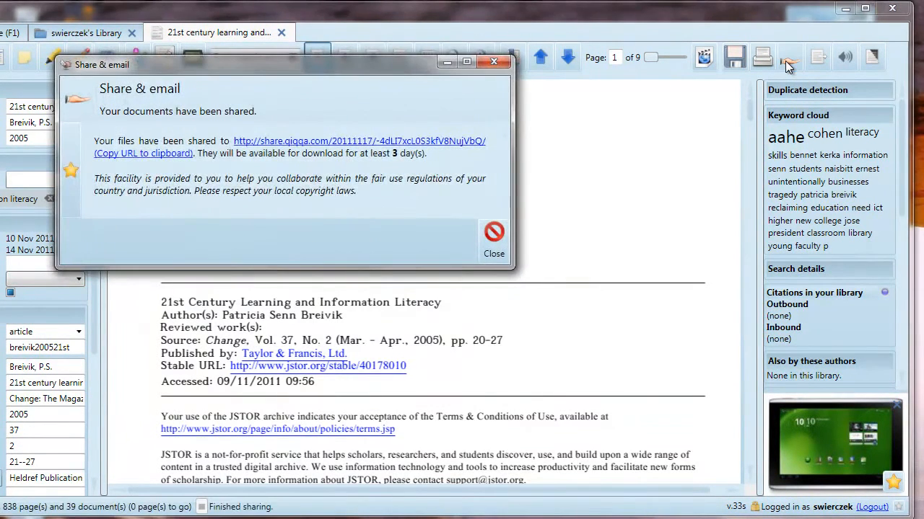
click(490, 235)
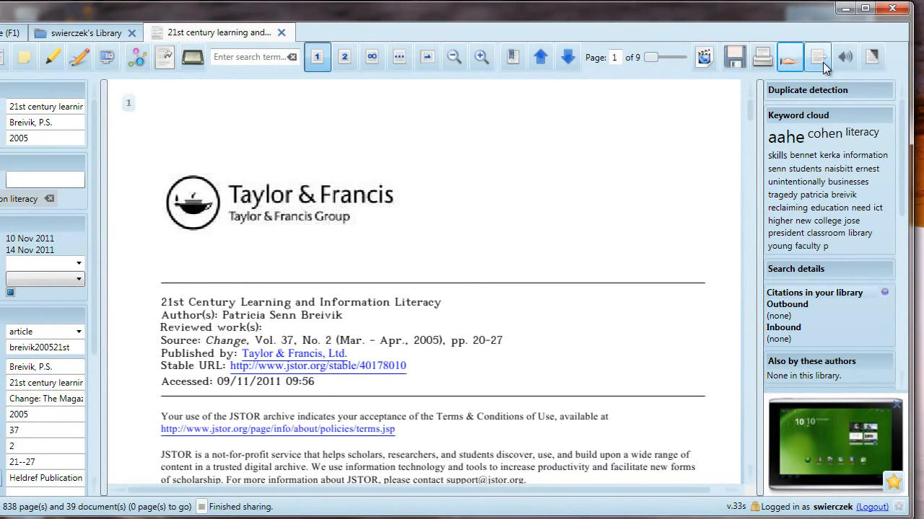
- Preview the article's pages in inverted colours twice, returning to the normal colours each time
click(870, 64)
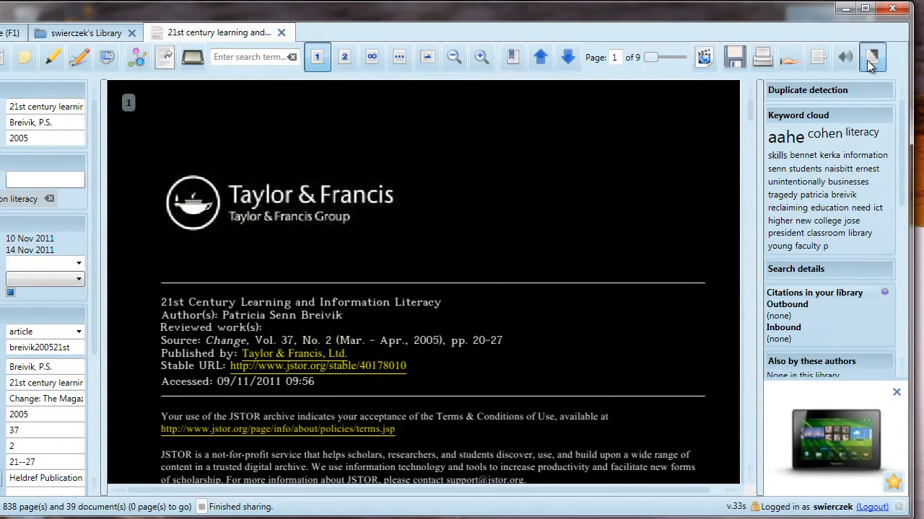
click(869, 64)
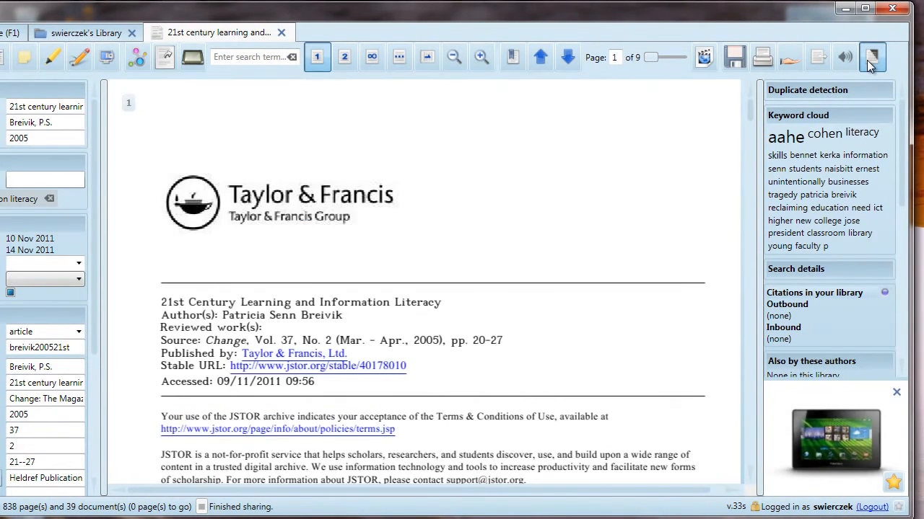
click(869, 64)
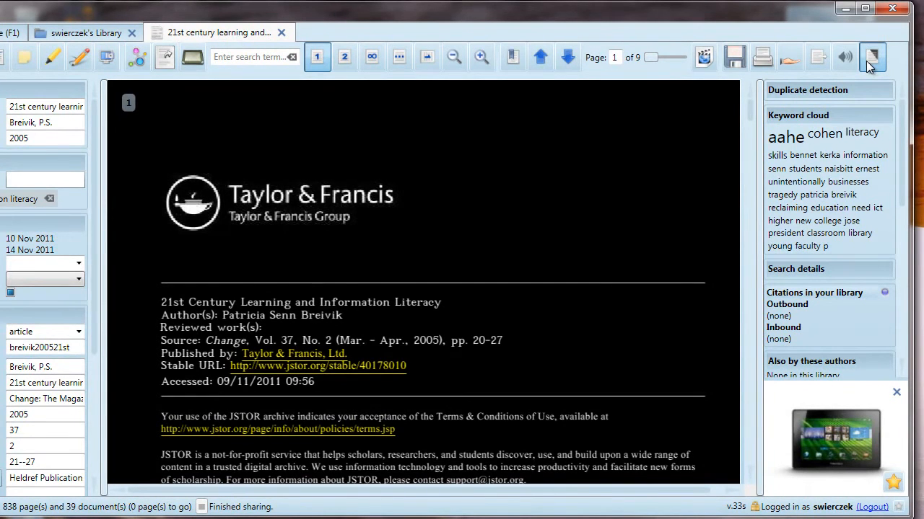
click(869, 64)
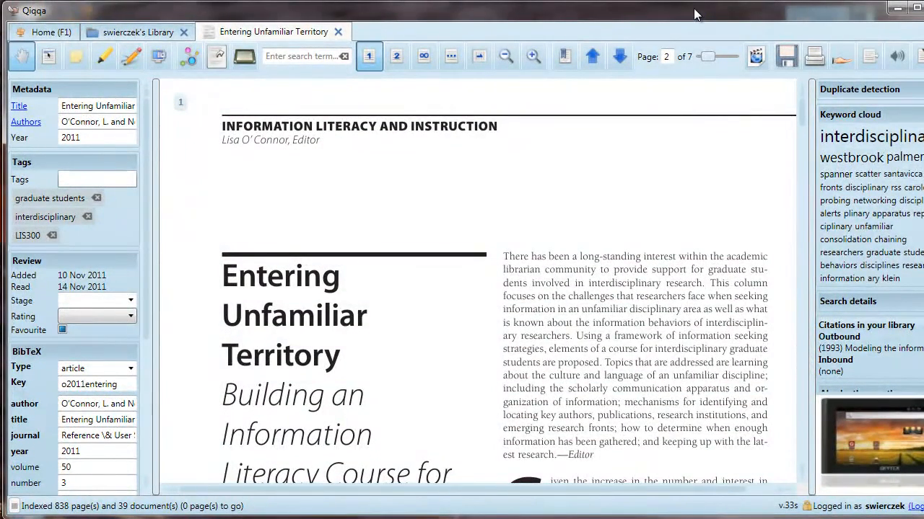
- Close the article, filter the library to documents tagged "interdisciplinary", and clear that tag filter
click(338, 31)
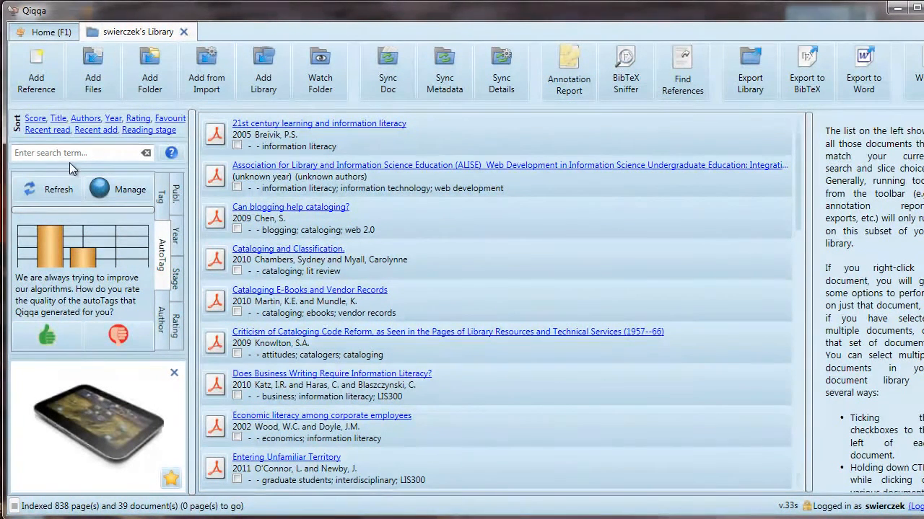
click(163, 191)
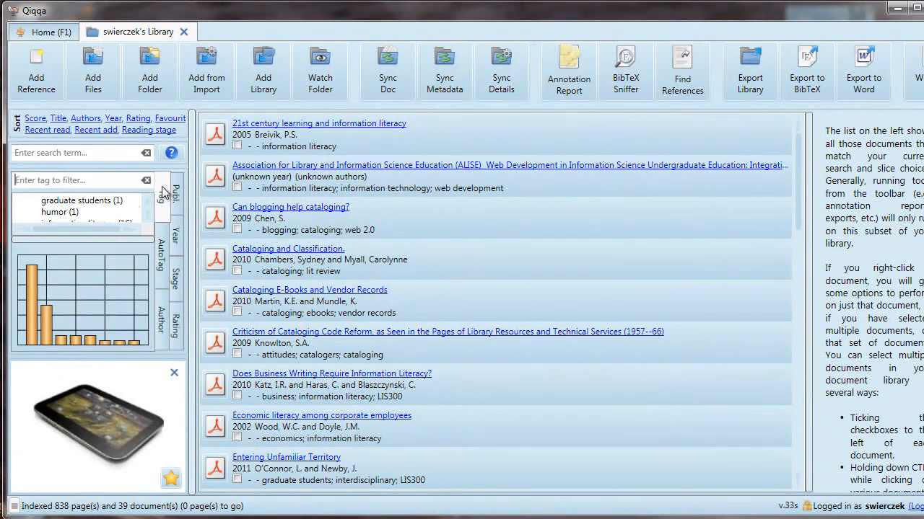
scroll(150, 213, down, 3)
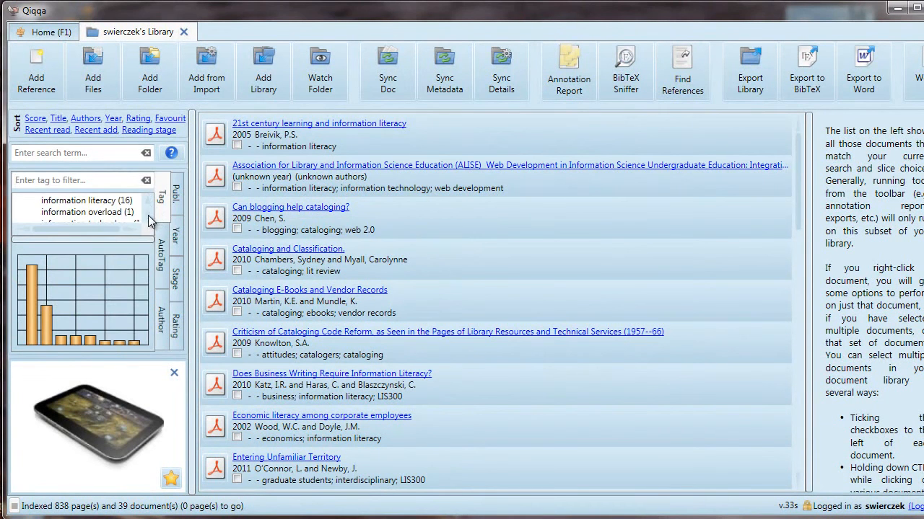
scroll(148, 220, down, 1)
click(116, 213)
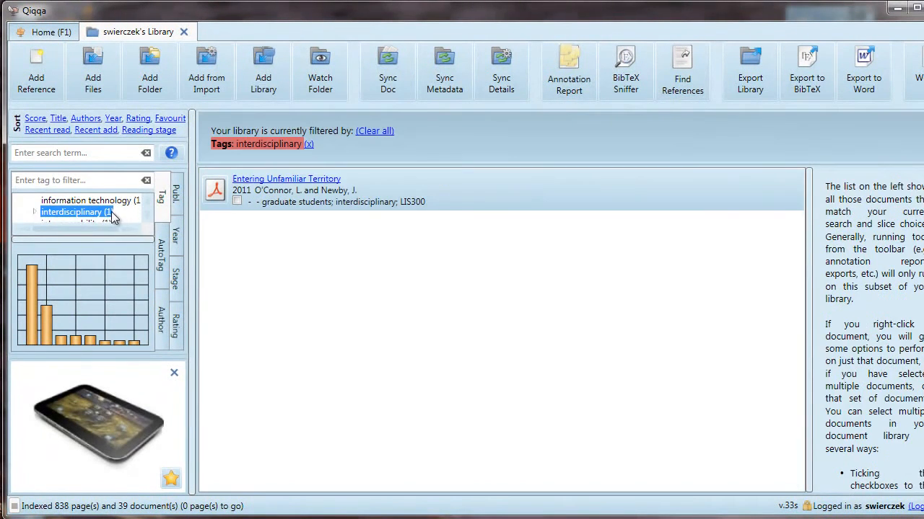
click(308, 144)
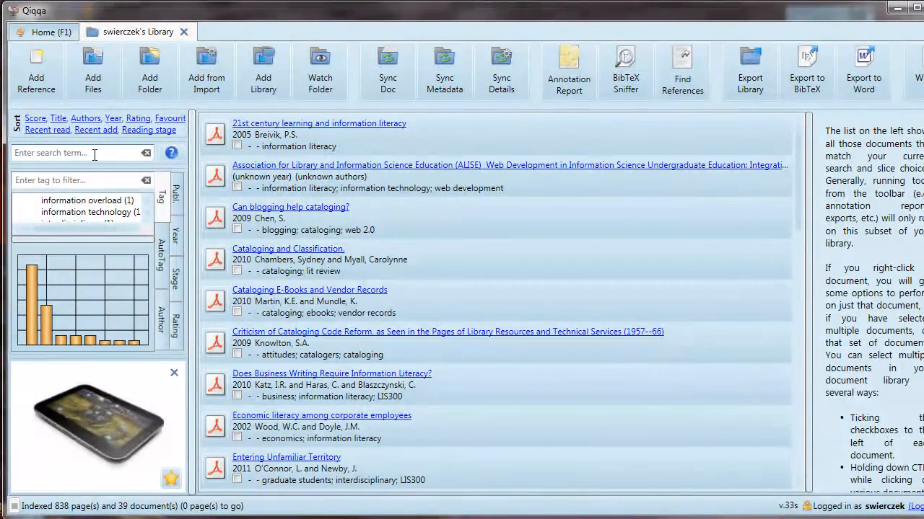
- Search the library for "interdisciplinary" and clear the search filter
text(interdisciplinary)
key(Return)
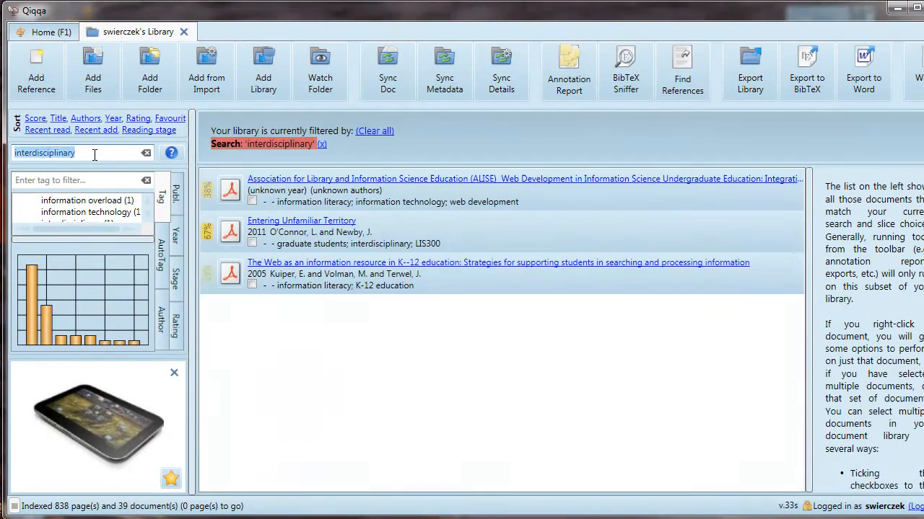
click(322, 145)
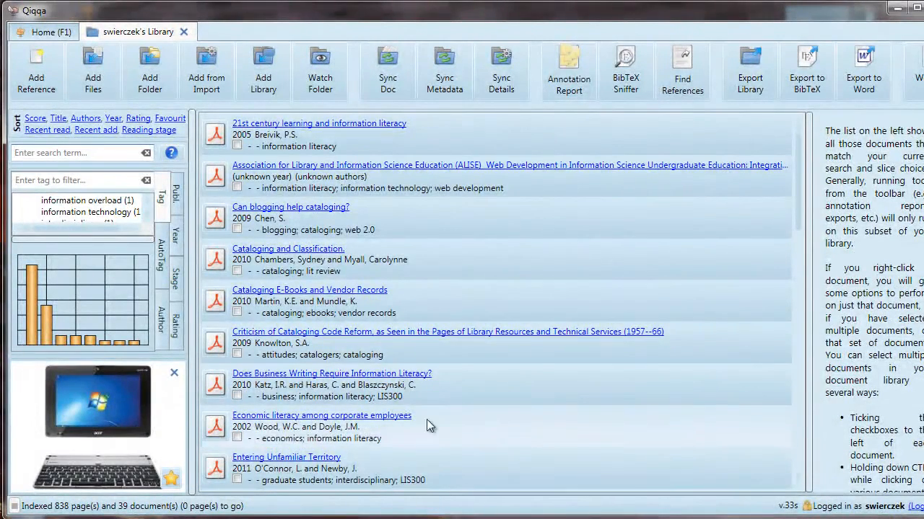
- Tick "Entering Unfamiliar Territory" in the library list and look through the remaining documents
click(237, 480)
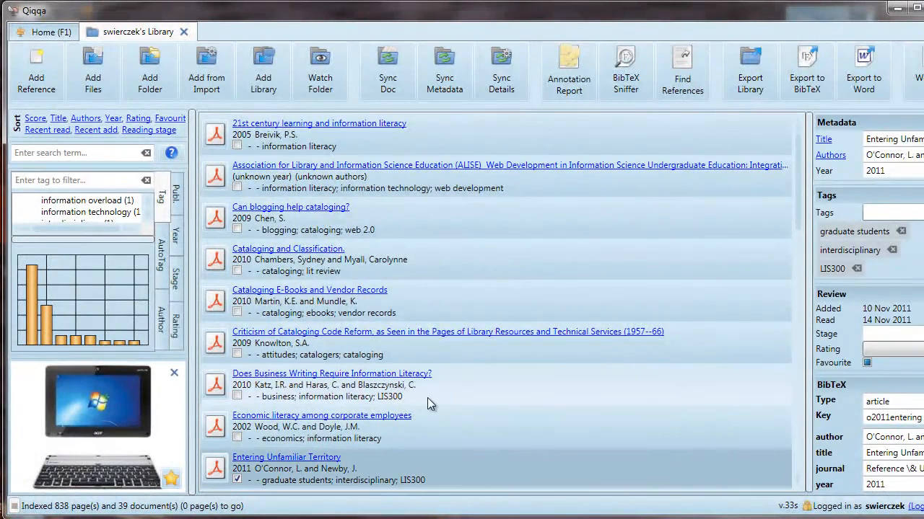
scroll(530, 401, down, 2)
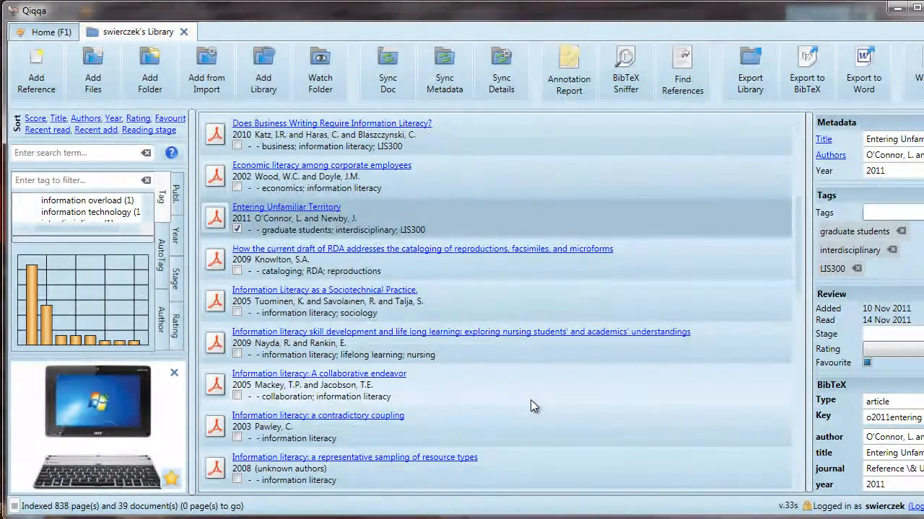
scroll(530, 401, down, 3)
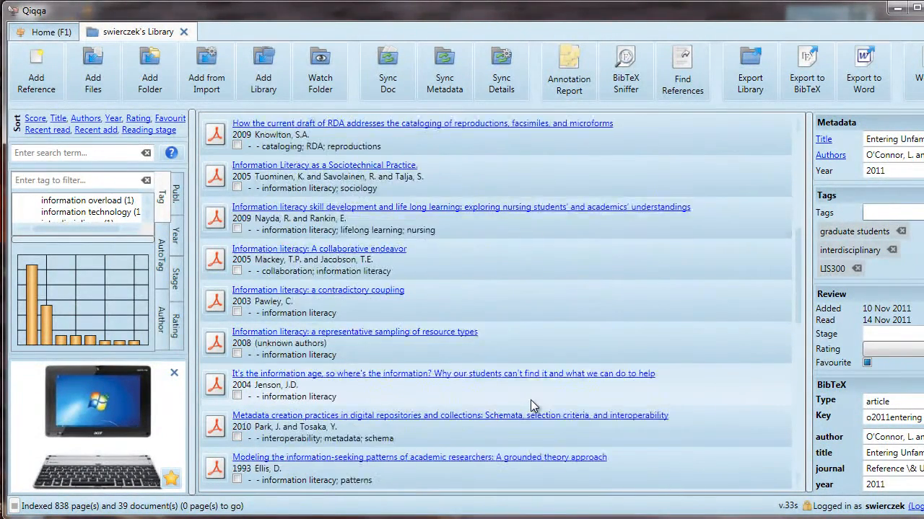
scroll(530, 406, down, 1)
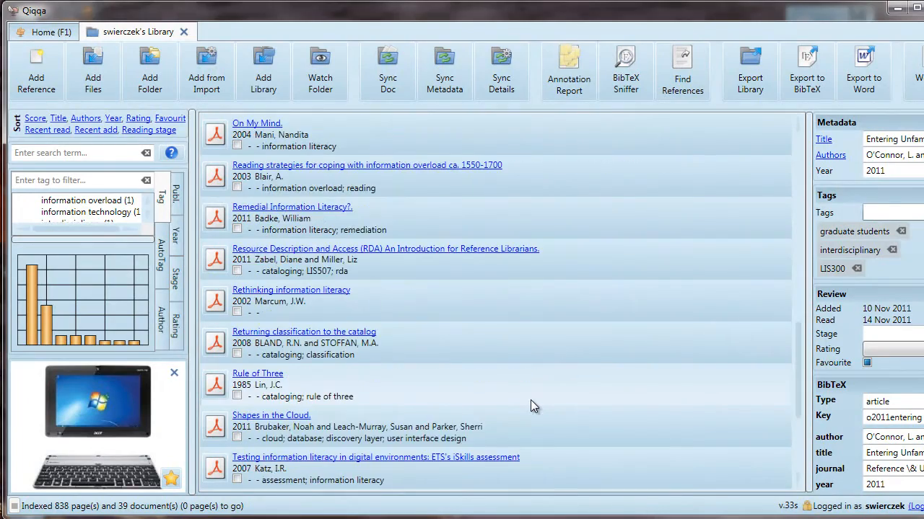
scroll(530, 406, down, 1)
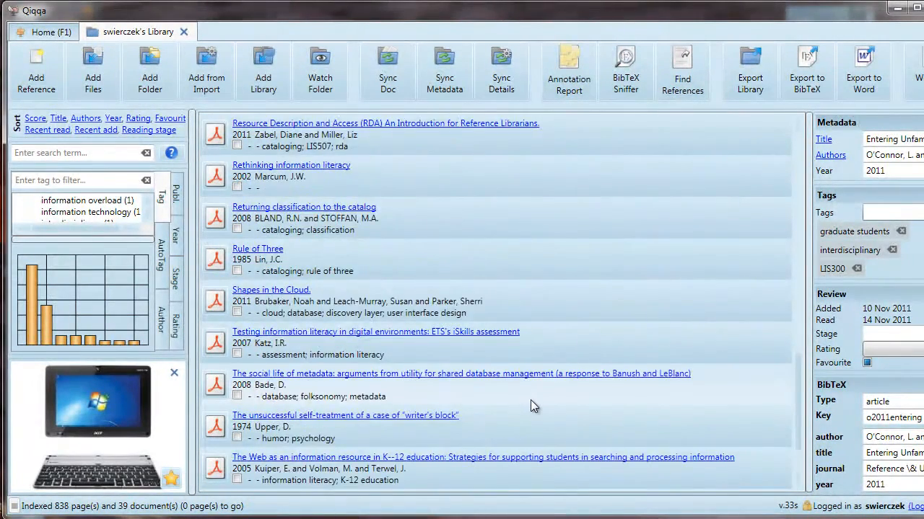
scroll(530, 400, up, 8)
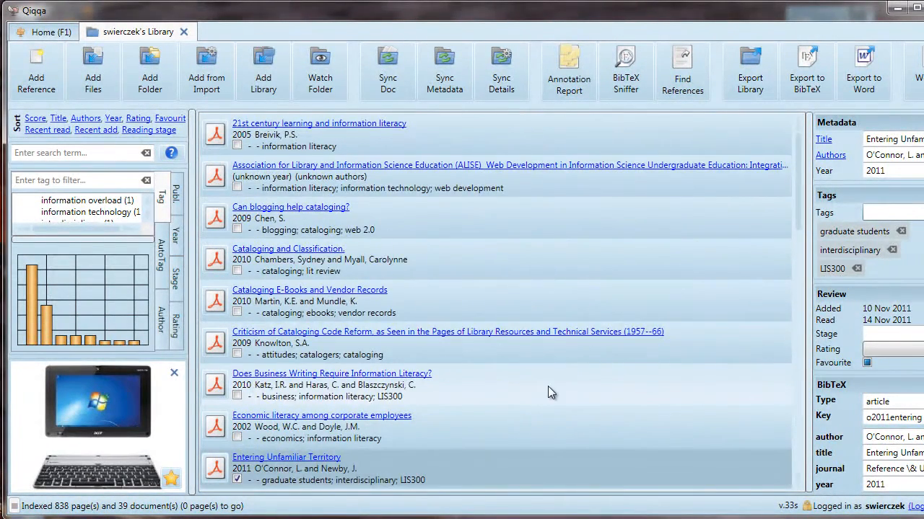
- Generate an annotation report that includes all annotation tags
click(584, 74)
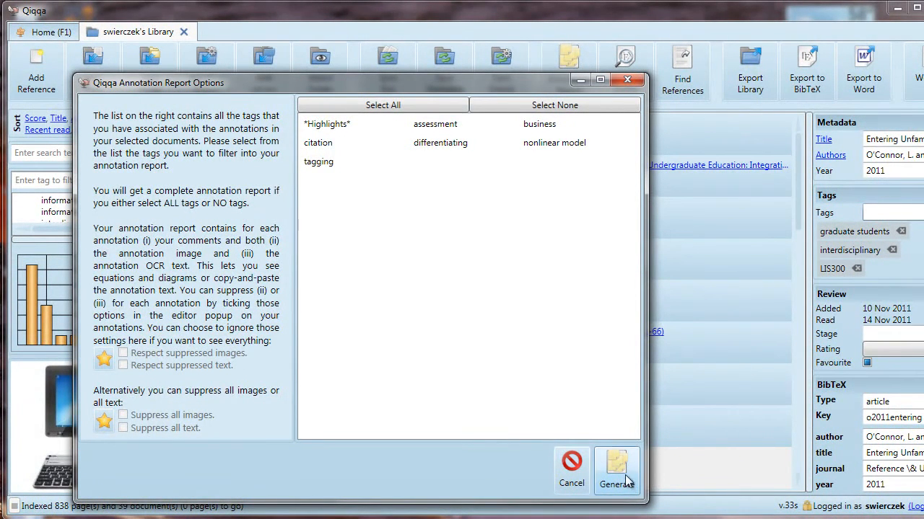
click(418, 107)
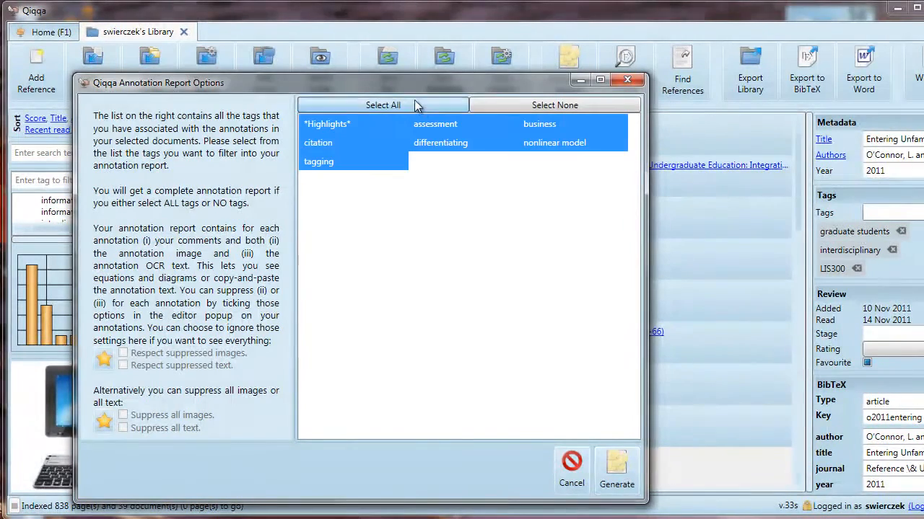
click(617, 477)
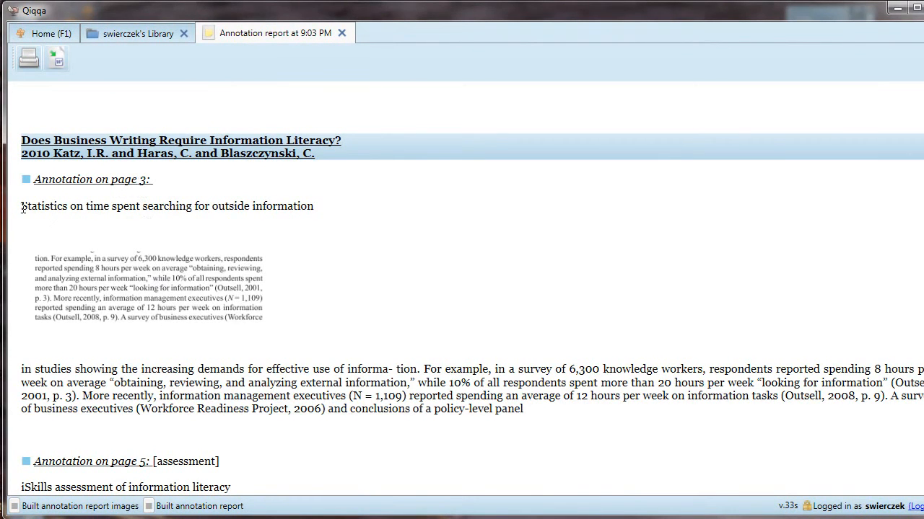
- Examine the page 3 and page 5 annotations of "Does Business Writing Require Information Literacy?" in the report, including comment, image and extracted text
drag(22, 207, 350, 206)
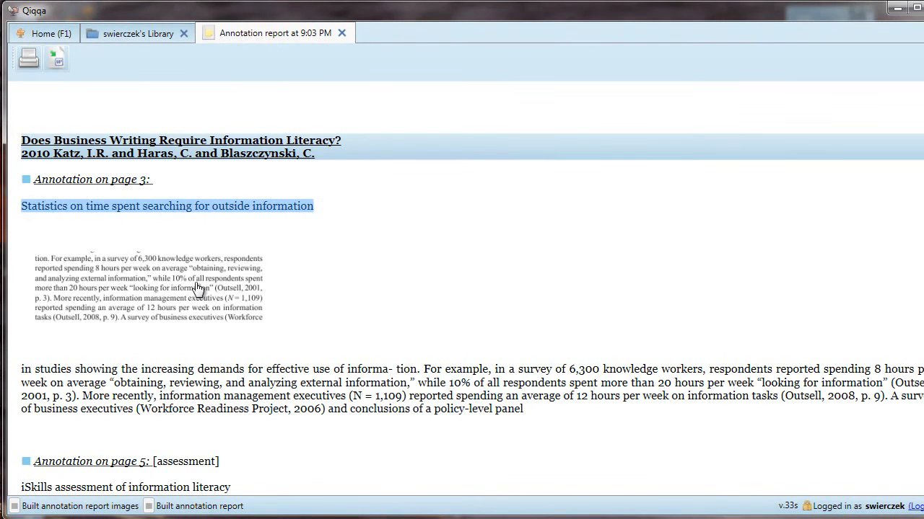
click(287, 393)
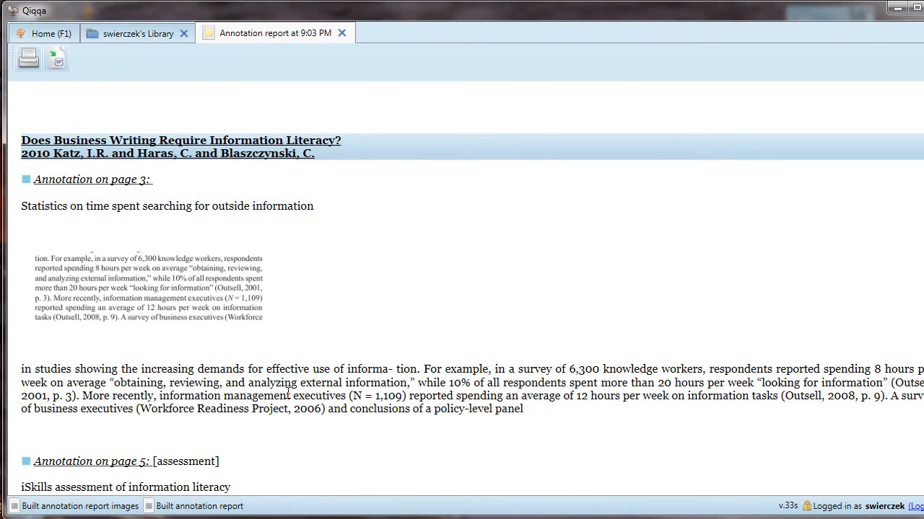
scroll(287, 393, down, 1)
drag(534, 361, 0, 330)
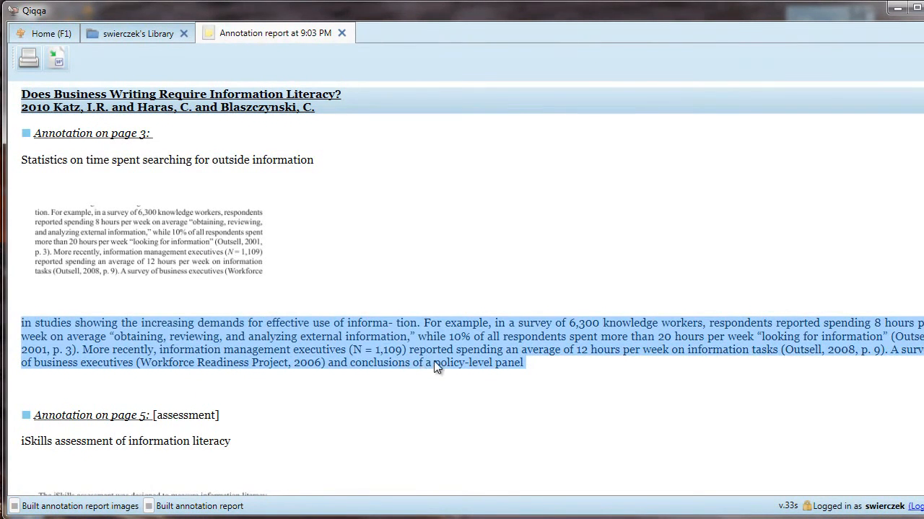
click(540, 383)
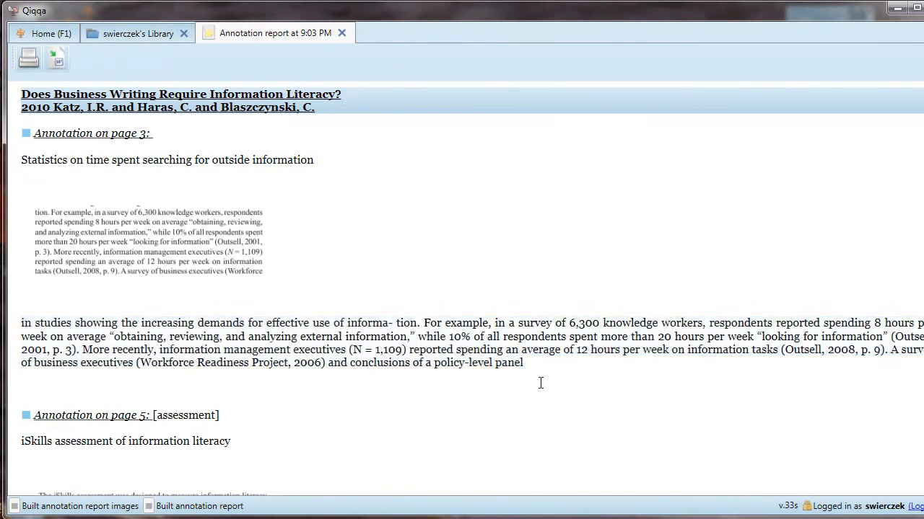
scroll(482, 402, down, 4)
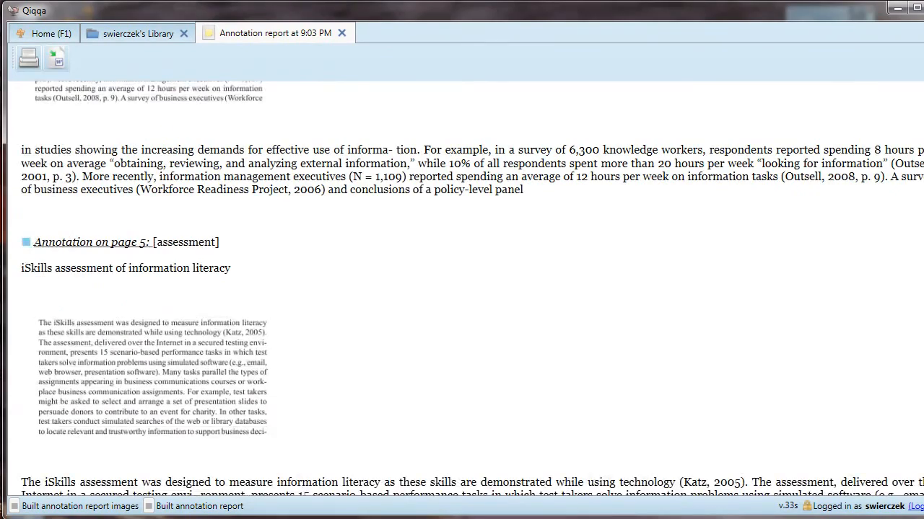
- Open the source article from the report's page 12 highlight and view the highlighted passages around it
scroll(472, 289, down, 10)
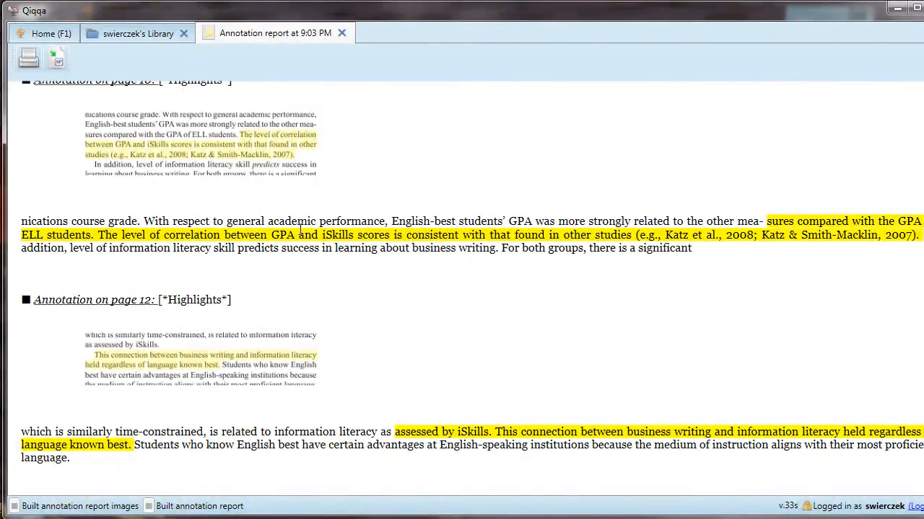
click(213, 362)
scroll(408, 351, down, 4)
scroll(412, 349, up, 7)
scroll(412, 347, up, 3)
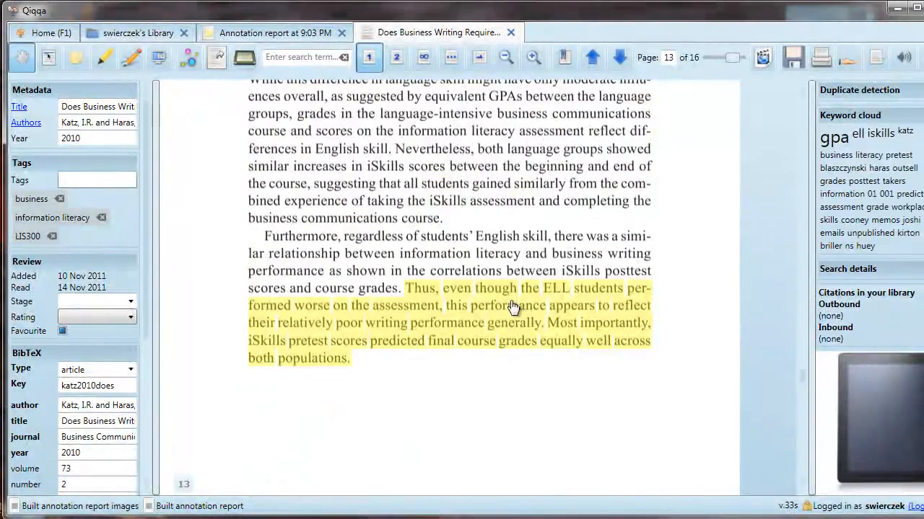
- Return to the annotation report and read on through the page 12 highlights to the "Entering Unfamiliar Territory" section
click(293, 36)
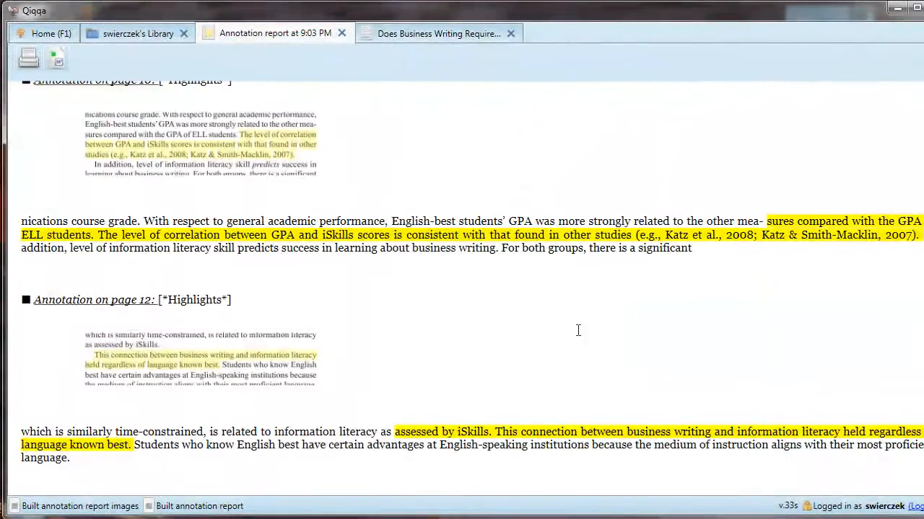
scroll(584, 343, down, 3)
scroll(584, 345, down, 5)
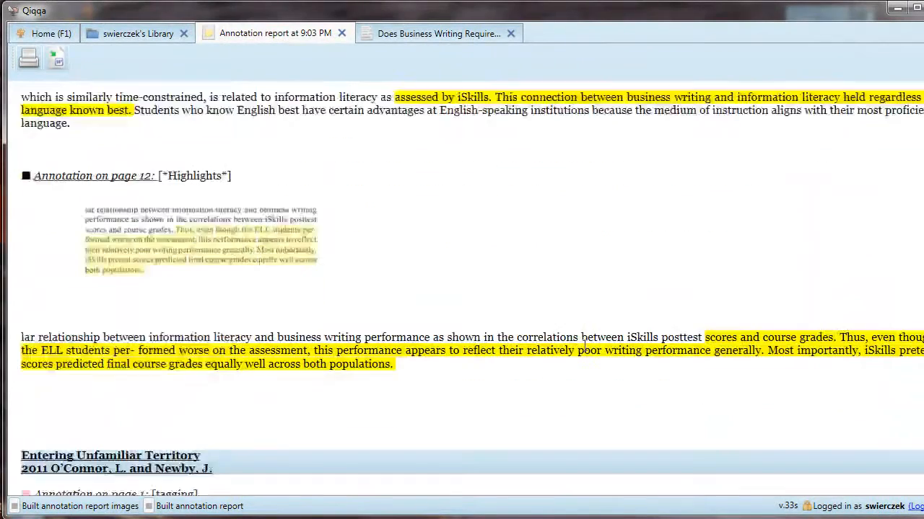
scroll(576, 336, down, 3)
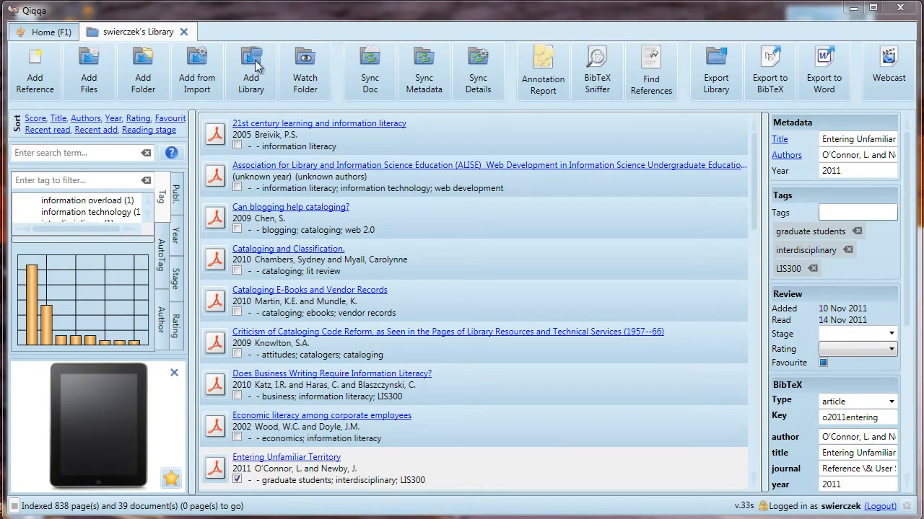
- Open the online web version of the library from the home page and look through its document list
click(50, 34)
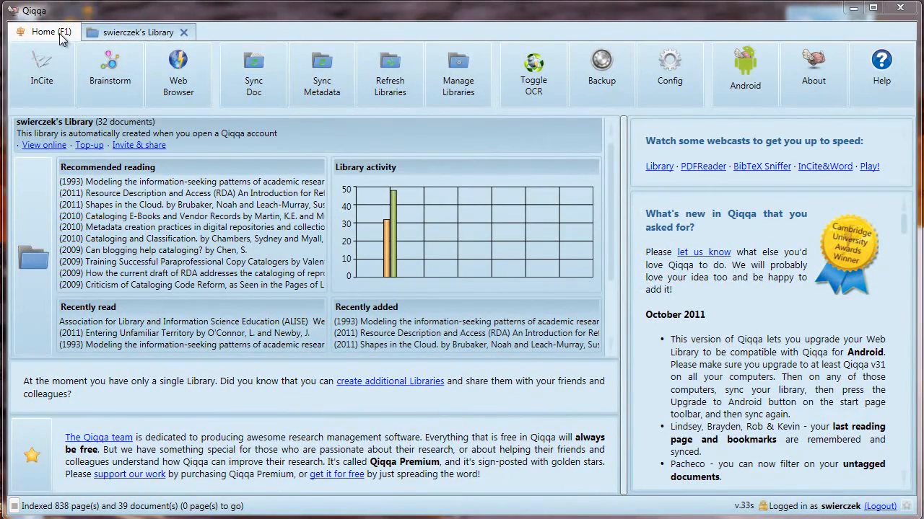
click(34, 146)
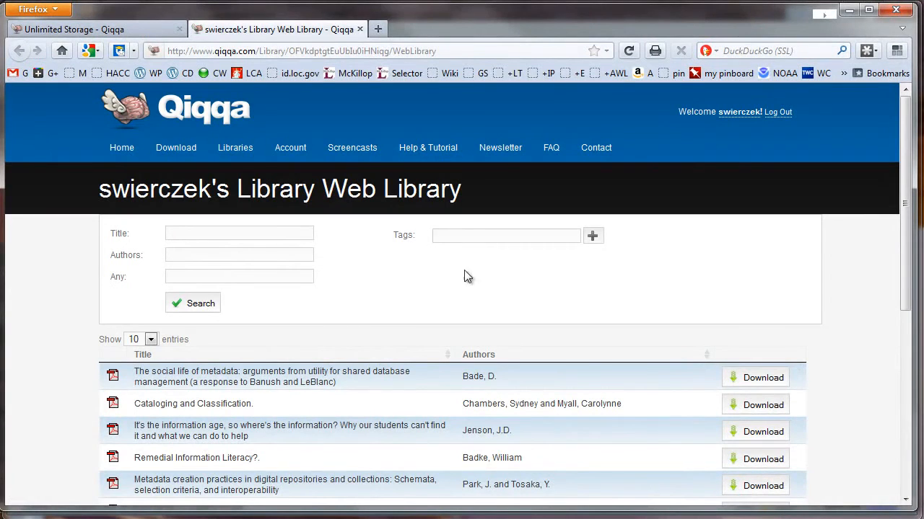
scroll(836, 305, down, 2)
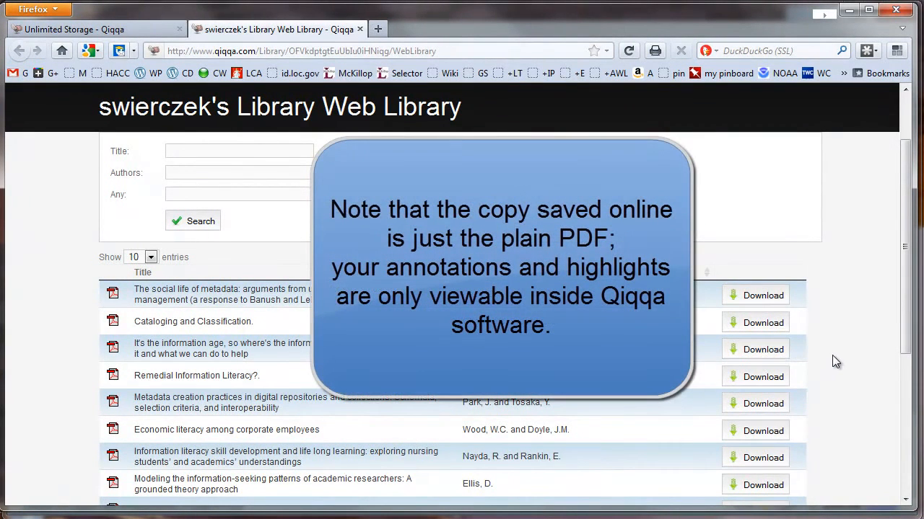
scroll(833, 356, up, 2)
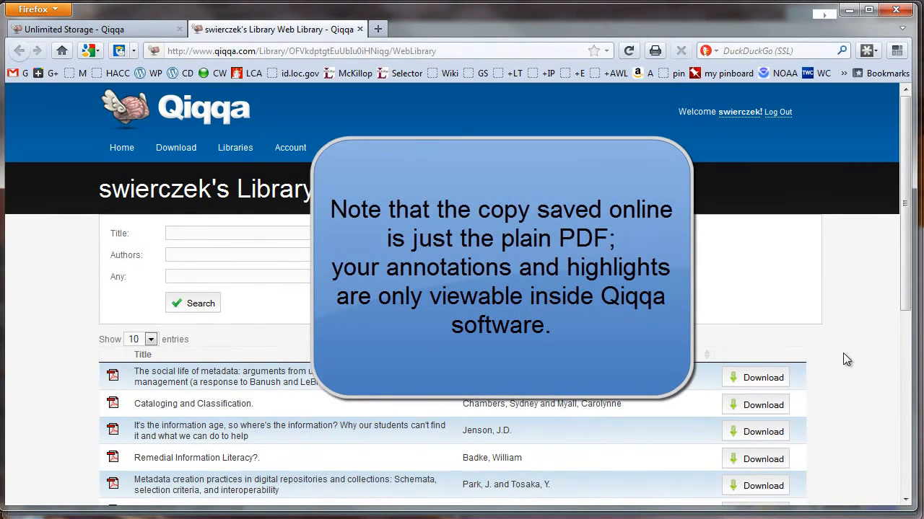
- Go to the library's top-up page online and open the unlimited storage details to read about costs
click(235, 151)
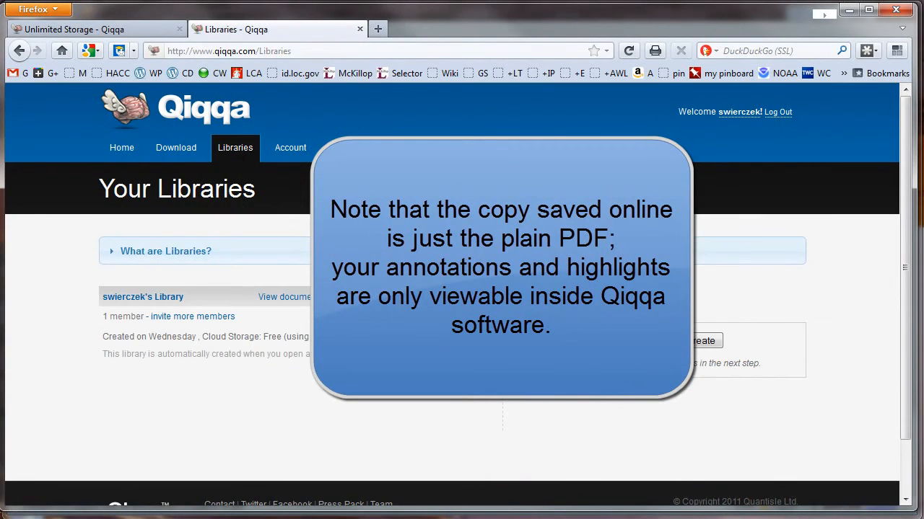
click(400, 337)
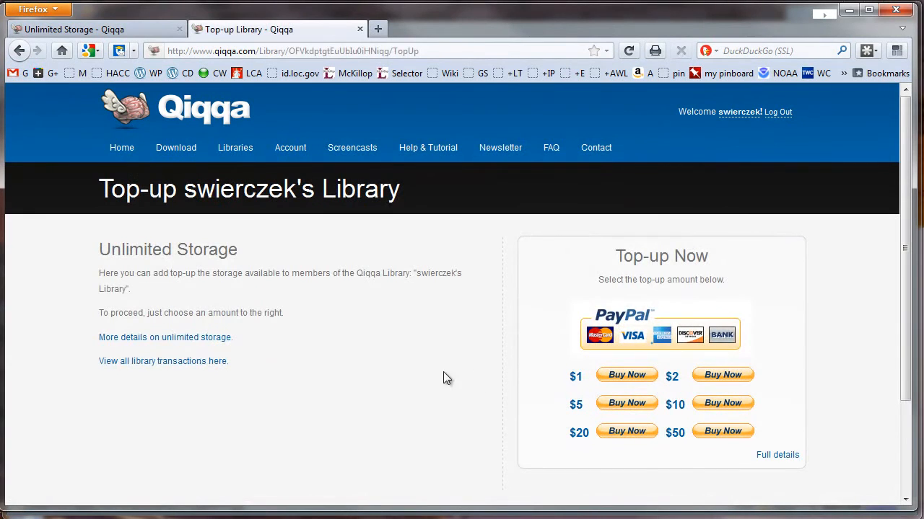
click(196, 339)
scroll(415, 367, down, 4)
scroll(421, 374, down, 3)
- Mark the $0.13 and $0.36 monthly cost examples and review the unlimited storage summary
drag(152, 272, 116, 273)
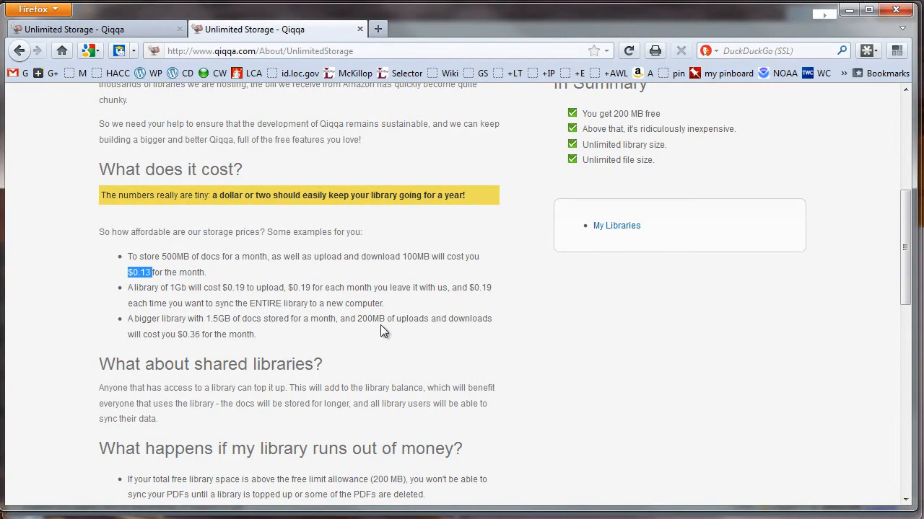
drag(204, 335, 161, 335)
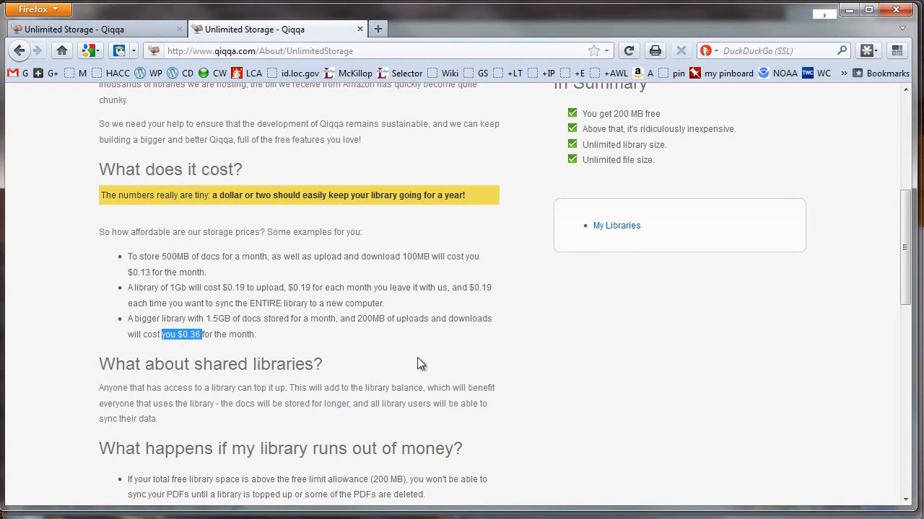
click(544, 357)
scroll(544, 357, up, 4)
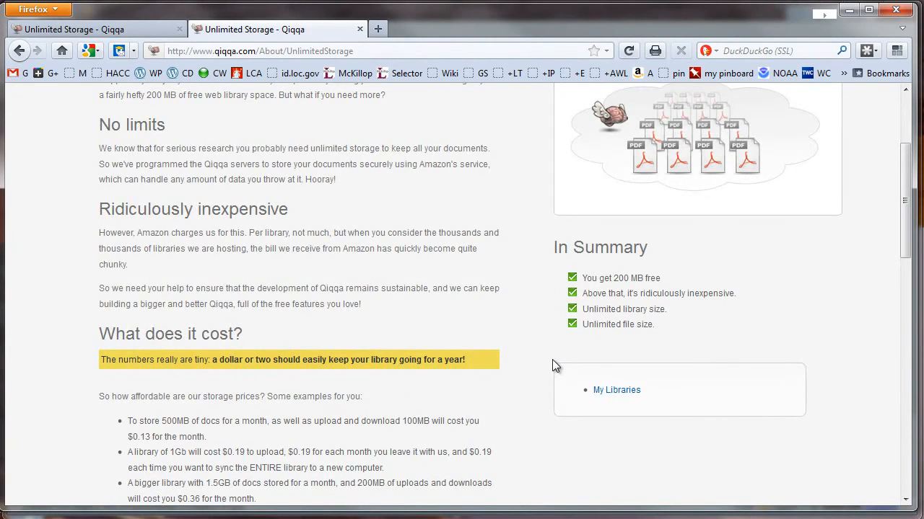
scroll(553, 367, down, 2)
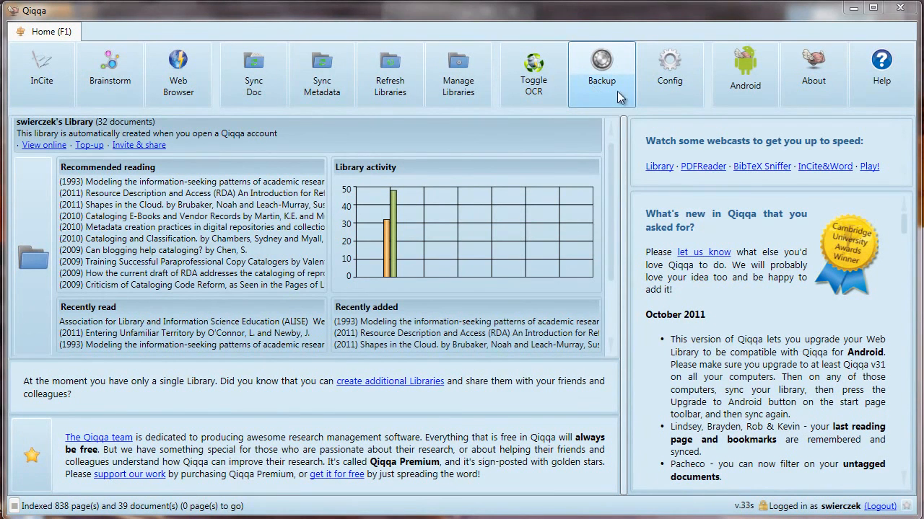
click(615, 86)
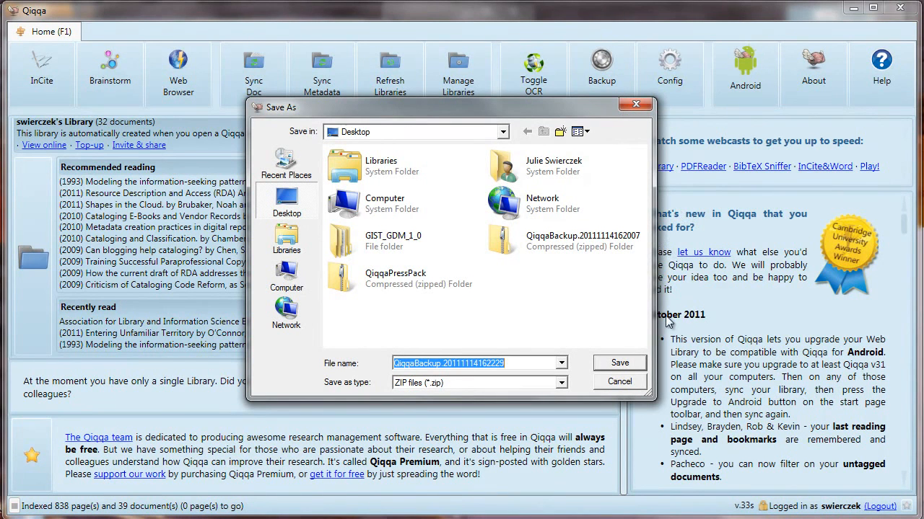
click(637, 386)
click(570, 414)
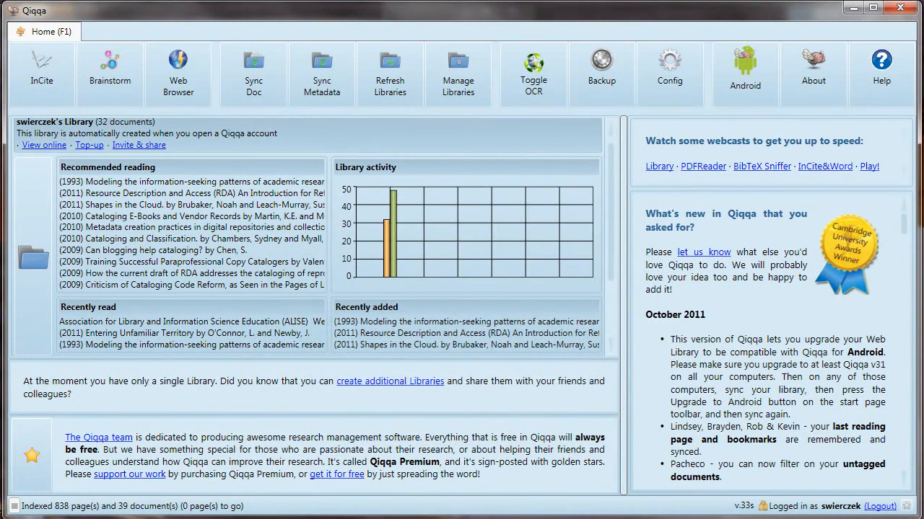
- In Windows Explorer, open the local Quantisle\Qiqqa data folder and the QiqqaBackup.20111114162007 archive on the desktop
click(148, 517)
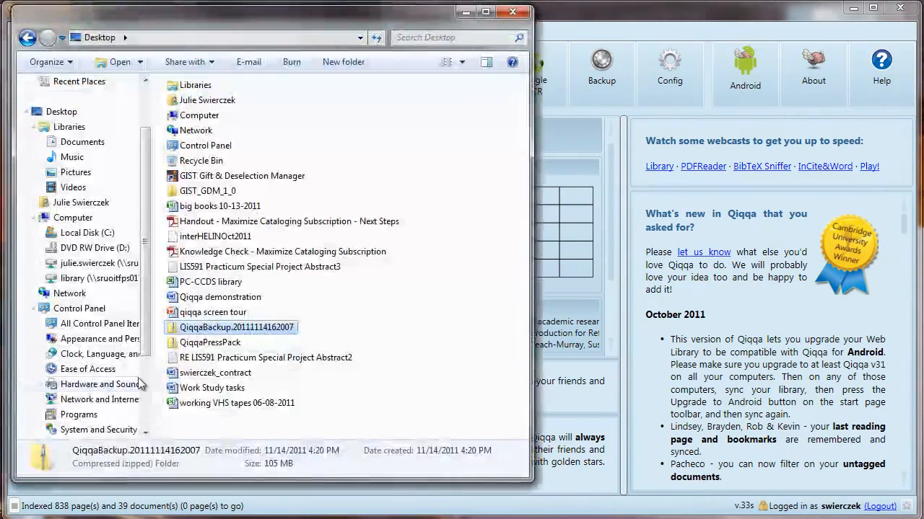
click(148, 517)
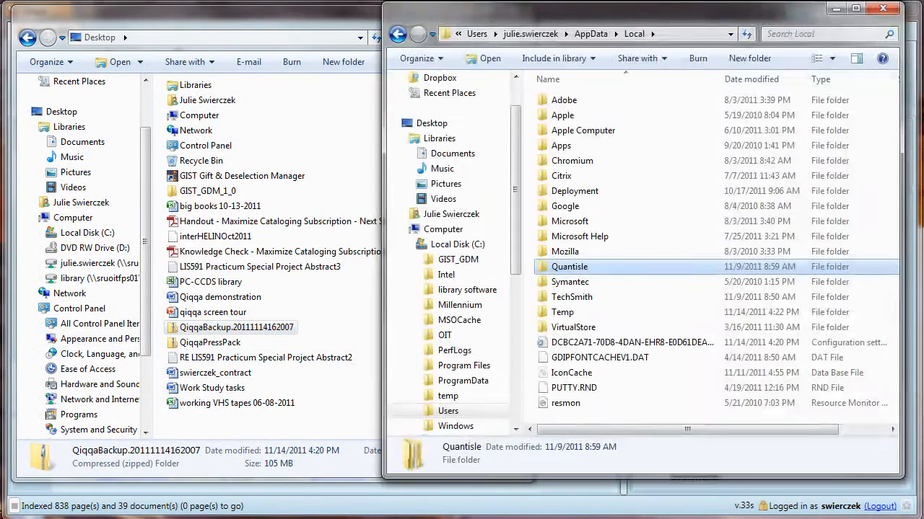
mouse_move(612, 267)
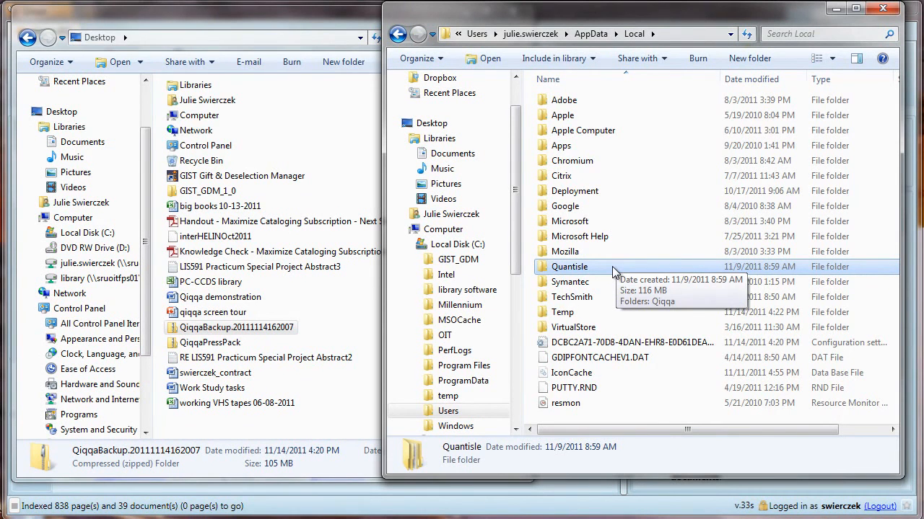
double_click(612, 266)
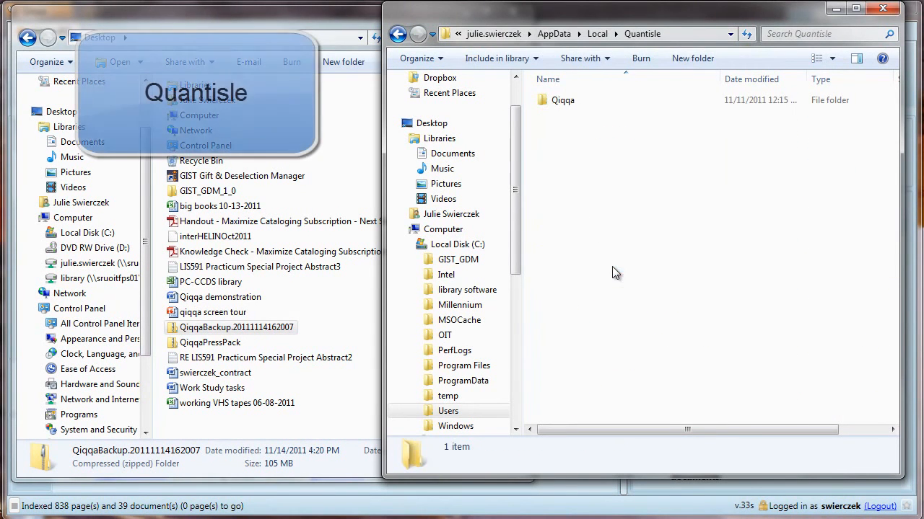
double_click(580, 101)
double_click(285, 328)
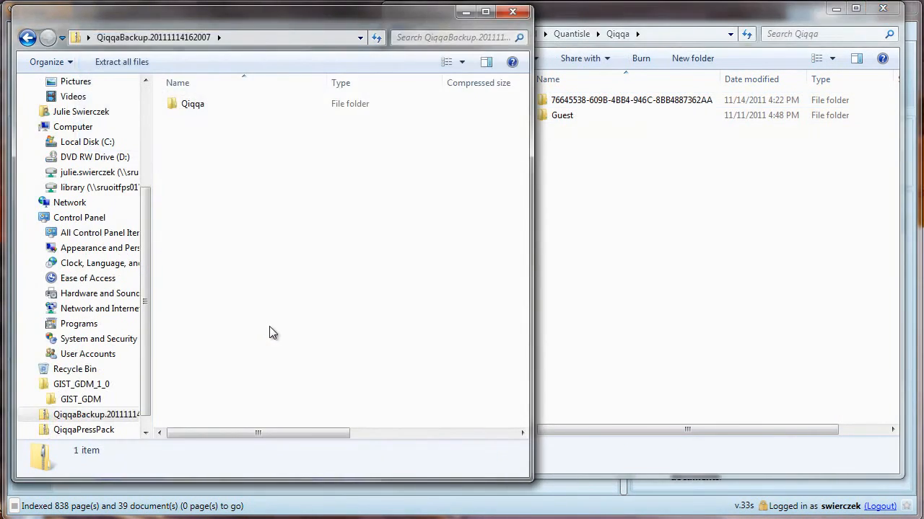
- Copy the account data folder from the backup archive's Qiqqa folder and select its counterpart in the local Qiqqa folder
double_click(193, 103)
click(232, 105)
right_click(233, 105)
click(287, 163)
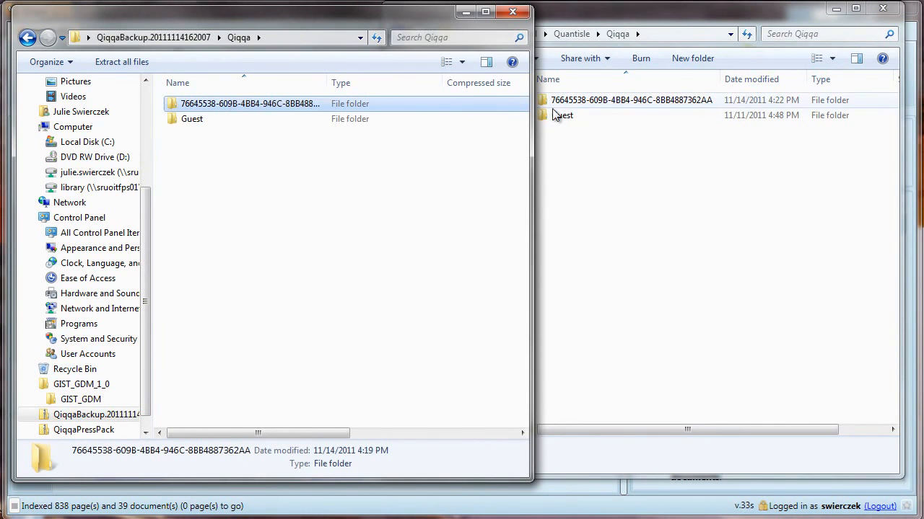
click(568, 105)
right_click(568, 105)
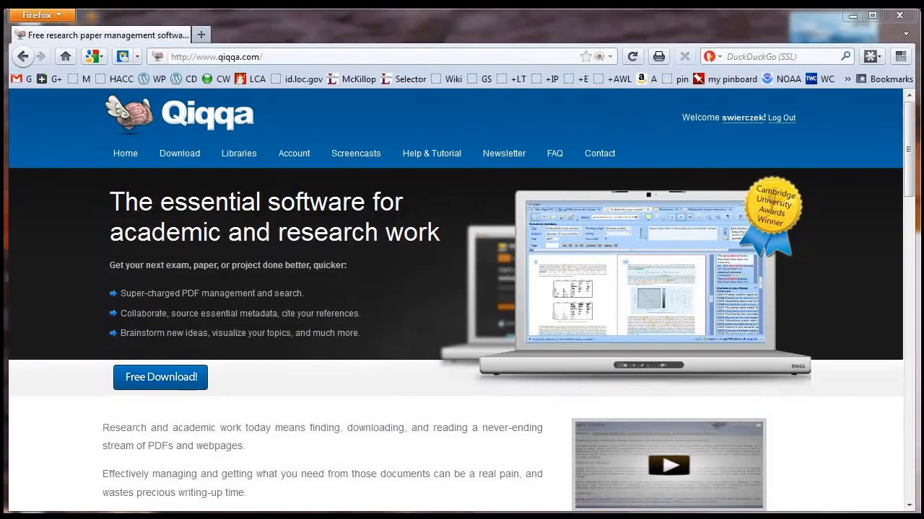